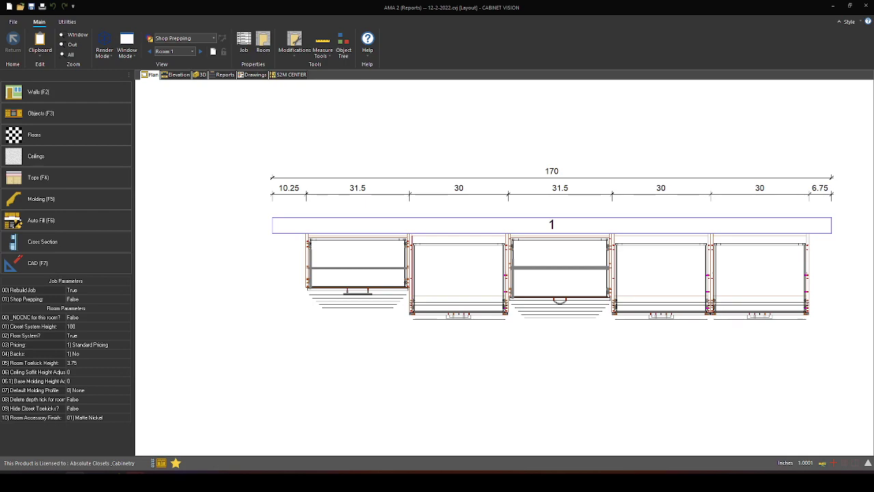
# Step: From the Reports tab's Report Center, generate the User Variables vs Tables report to preview Rooms 1–5
pyautogui.click(225, 74)
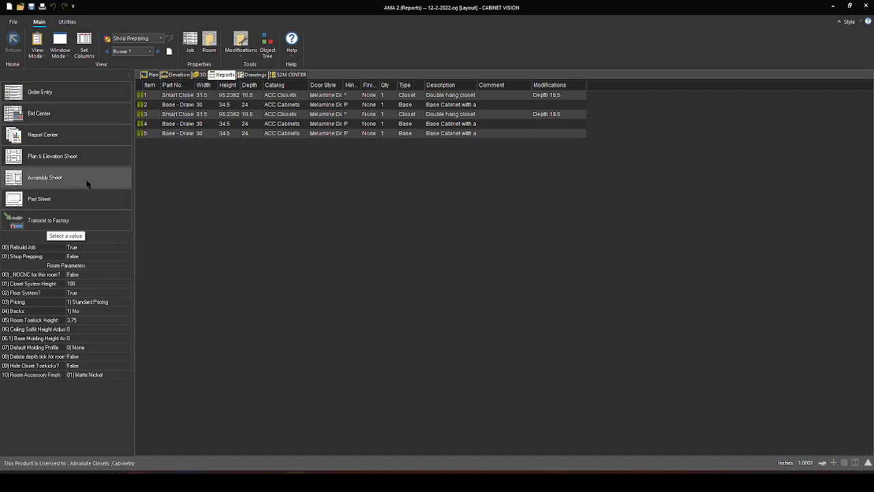
pyautogui.click(86, 133)
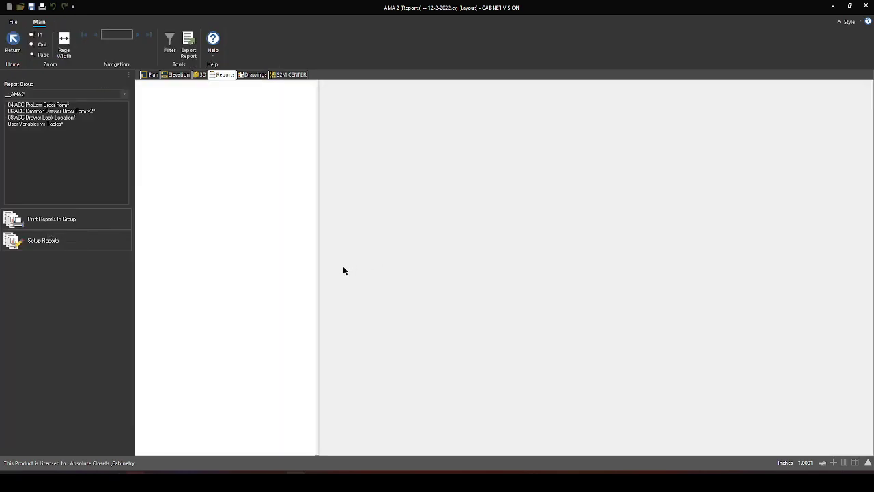
pyautogui.click(69, 124)
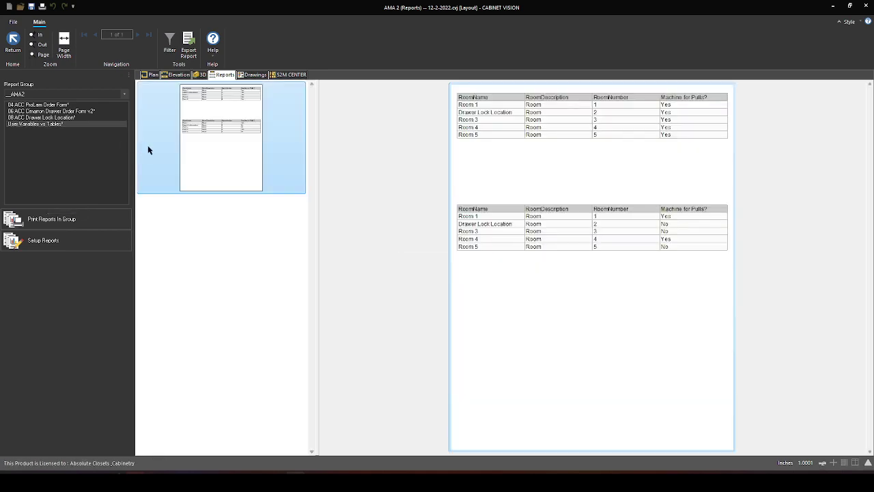
# Step: Open the User Variables vs Tables report properties, list its Rooms, Notes and JoinedRoomNotes tables, and cancel a new relation
pyautogui.click(76, 241)
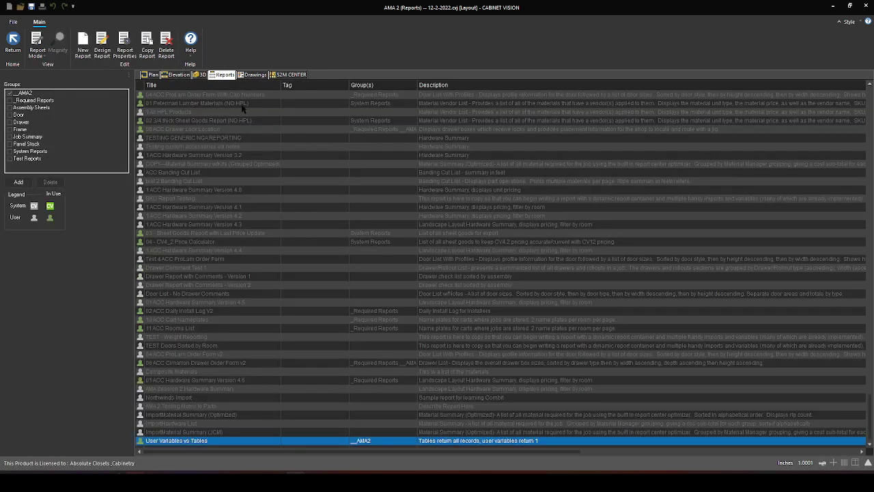
pyautogui.click(124, 46)
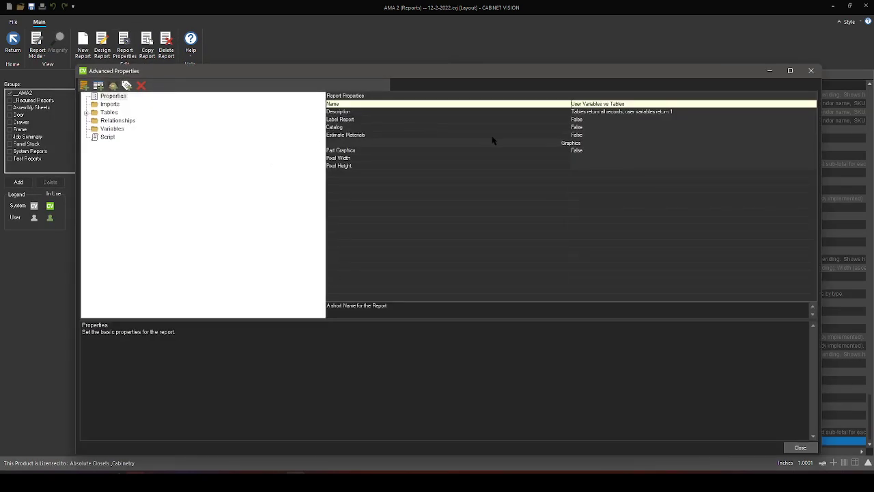
pyautogui.click(93, 114)
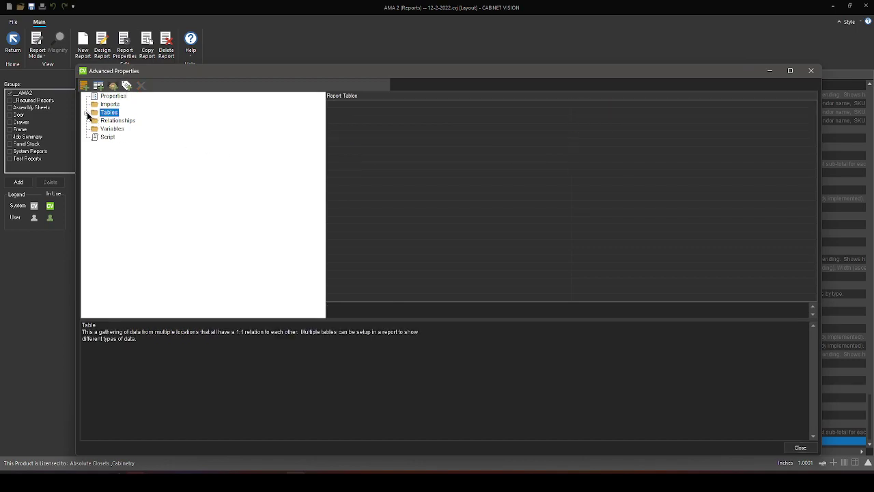
pyautogui.click(86, 113)
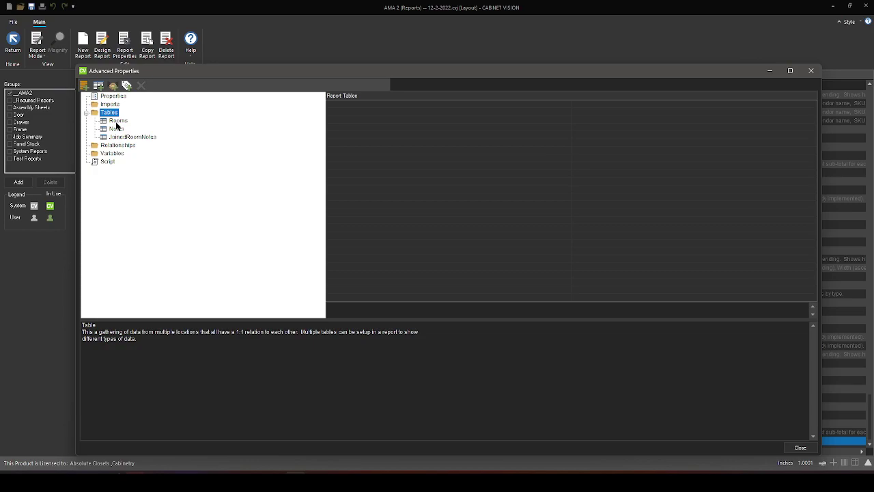
pyautogui.click(112, 86)
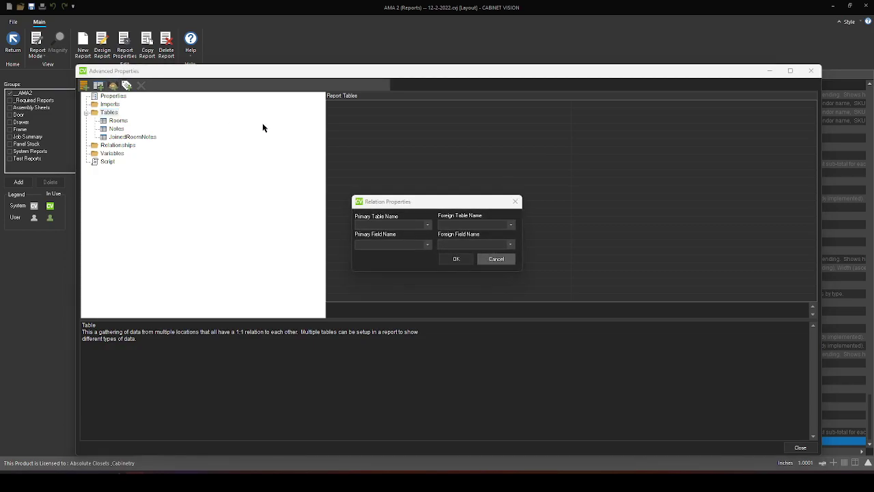
pyautogui.click(496, 258)
pyautogui.click(113, 96)
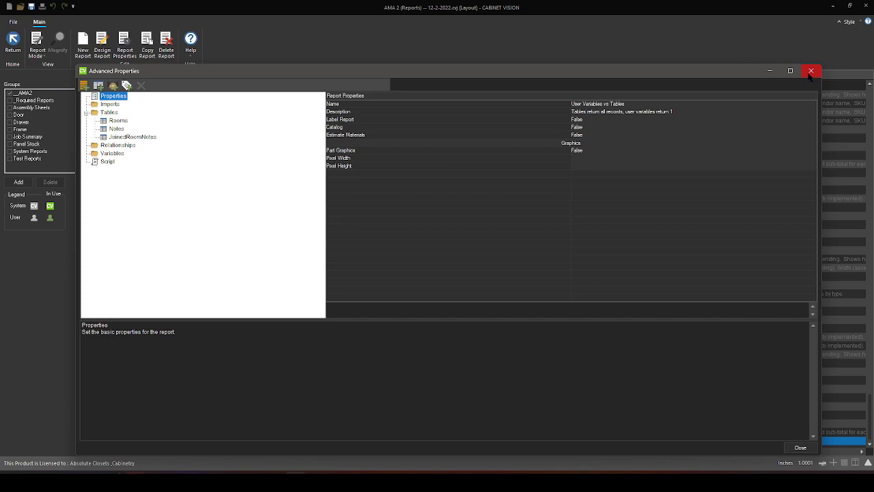
# Step: Close Advanced Properties and open PSReport.lst in the List & Label Designer with Design Report
pyautogui.click(810, 71)
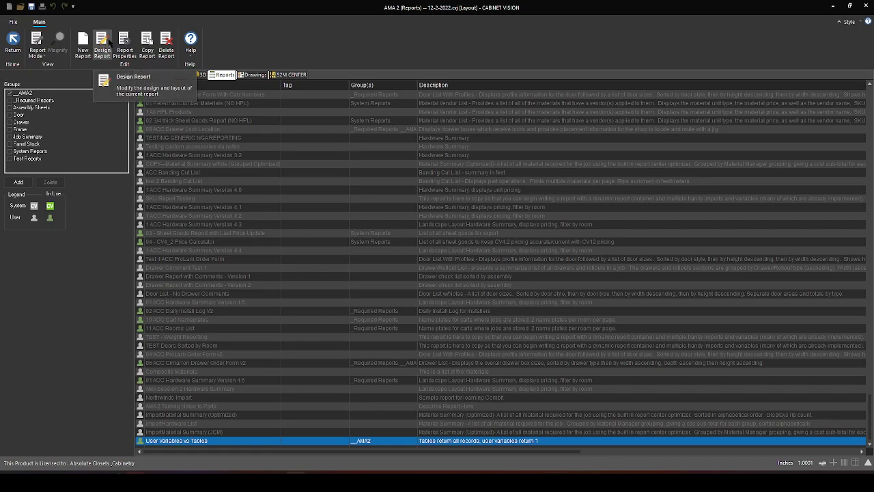
pyautogui.click(108, 41)
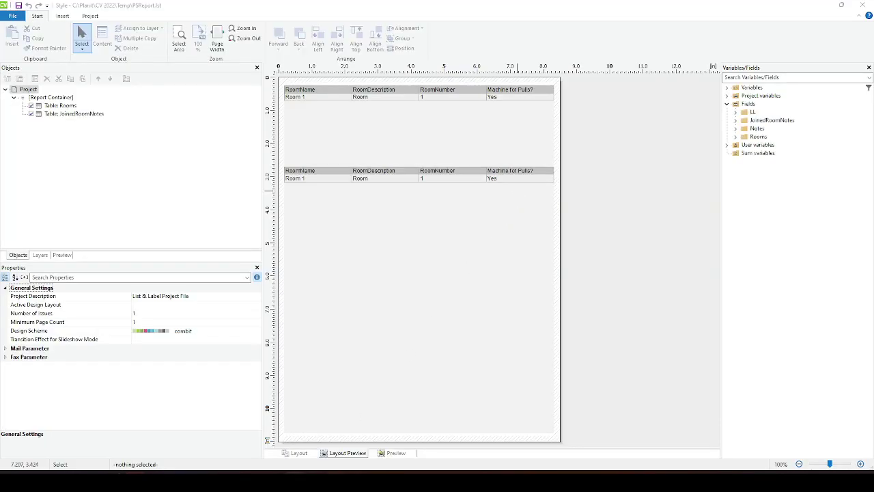
# Step: Close the CABINET VISION Help window and bring up the List & Label 21 Designer Manual with F1
pyautogui.click(336, 481)
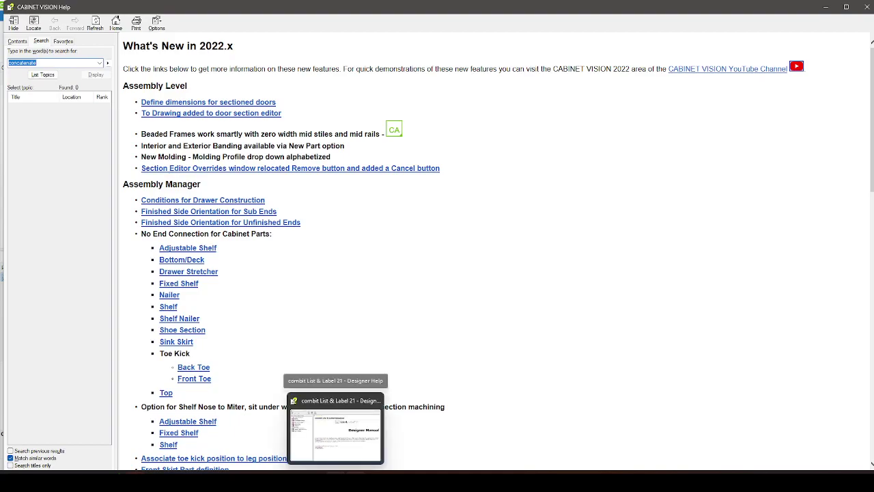
pyautogui.click(865, 9)
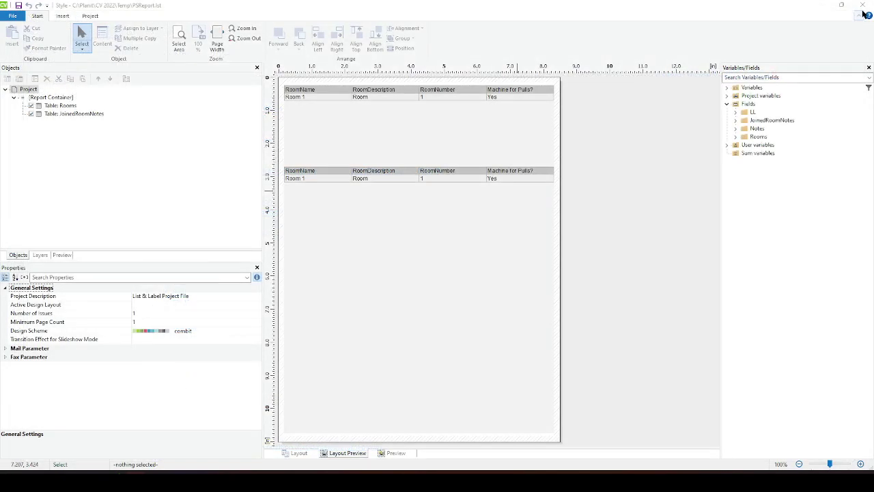
pyautogui.press('F1')
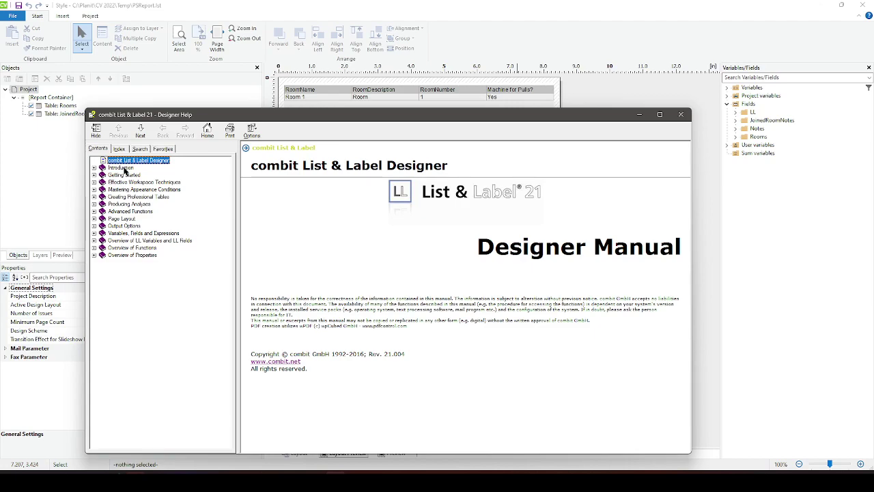
# Step: Under Getting Started, show the 'The Examples in this manual' page with the Northwind database diagram
pyautogui.click(94, 175)
pyautogui.click(137, 182)
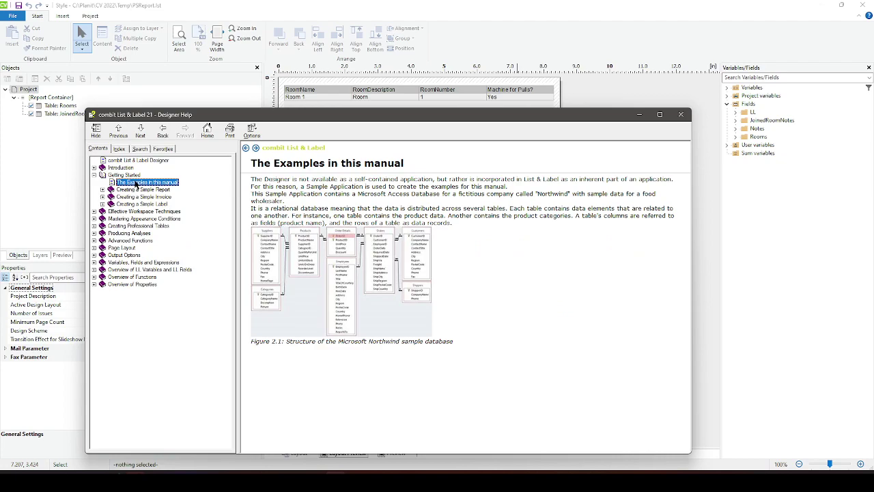
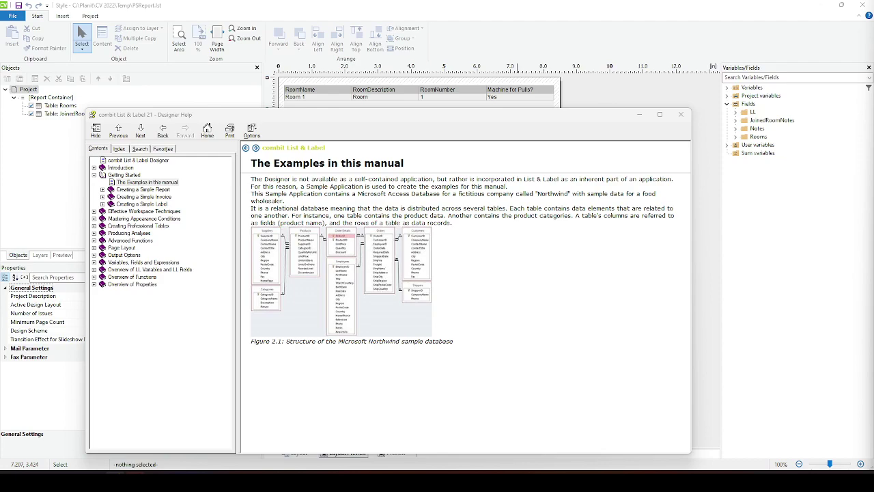
# Step: Close the Designer Help window to reveal the PSReport.lst layout with its two room tables
pyautogui.click(681, 114)
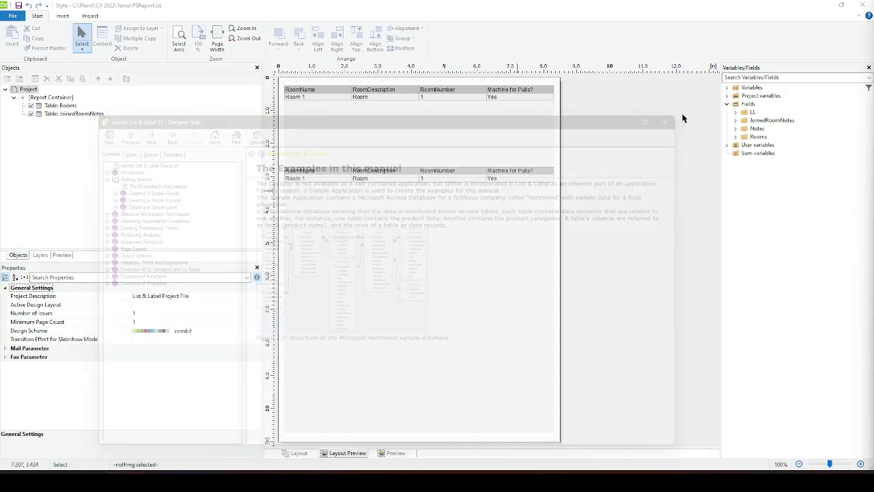
pyautogui.click(402, 293)
pyautogui.click(90, 16)
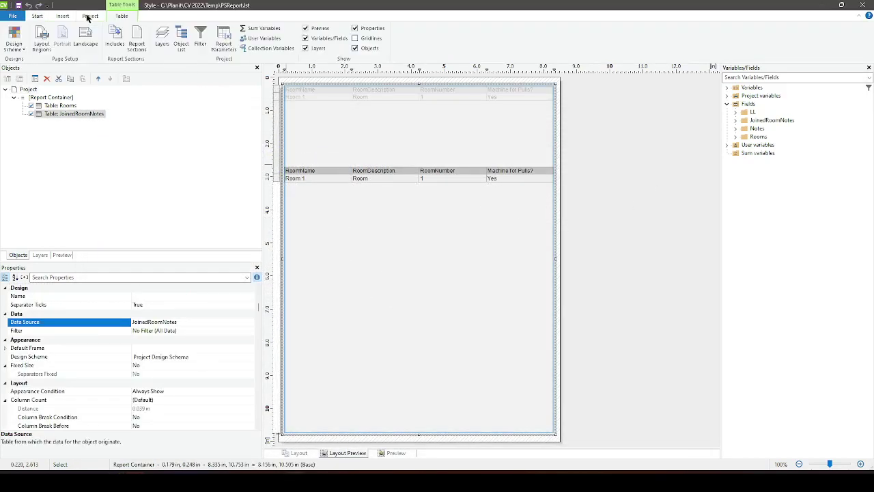
pyautogui.click(267, 39)
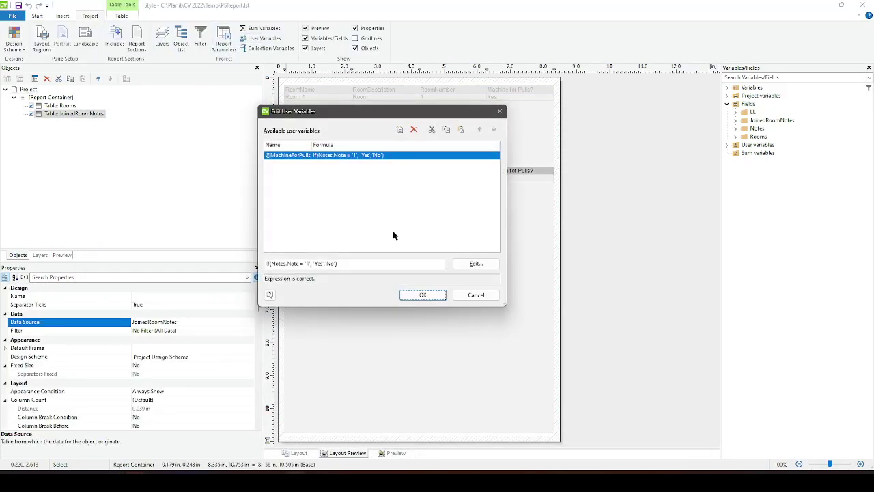
pyautogui.moveTo(362, 120); pyautogui.dragTo(393, 111)
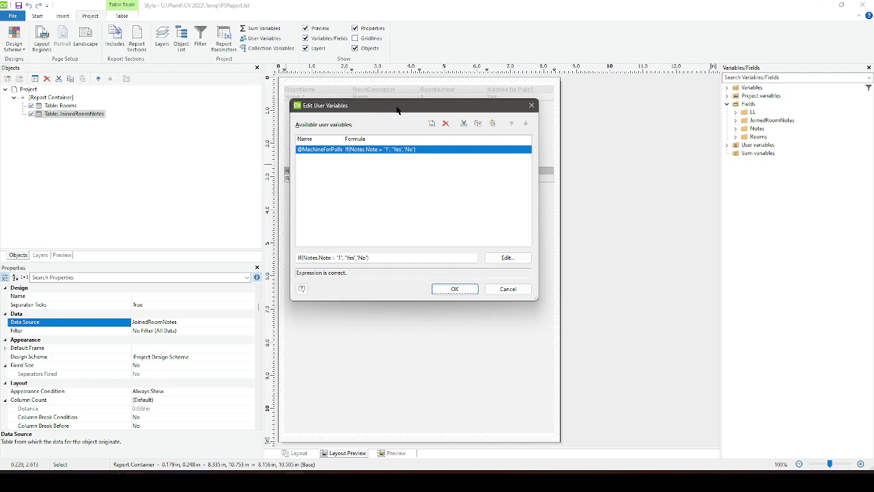
pyautogui.click(505, 289)
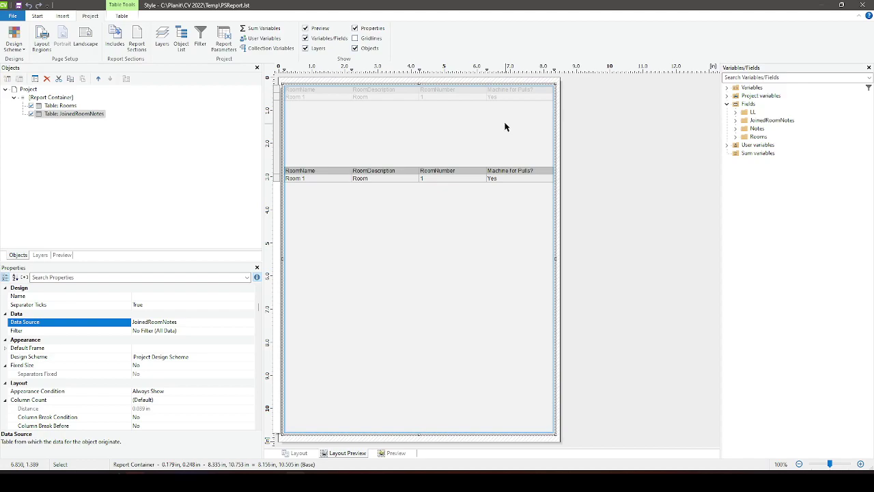
pyautogui.click(69, 108)
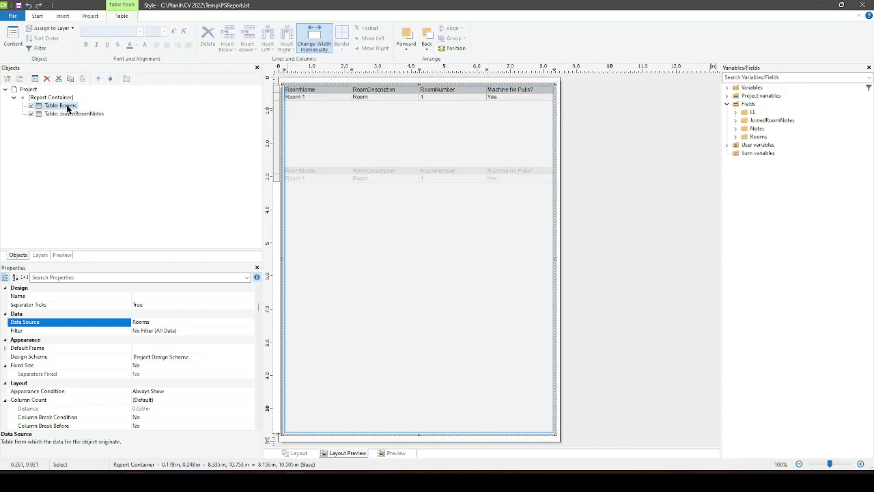
pyautogui.doubleClick(67, 108)
pyautogui.doubleClick(387, 285)
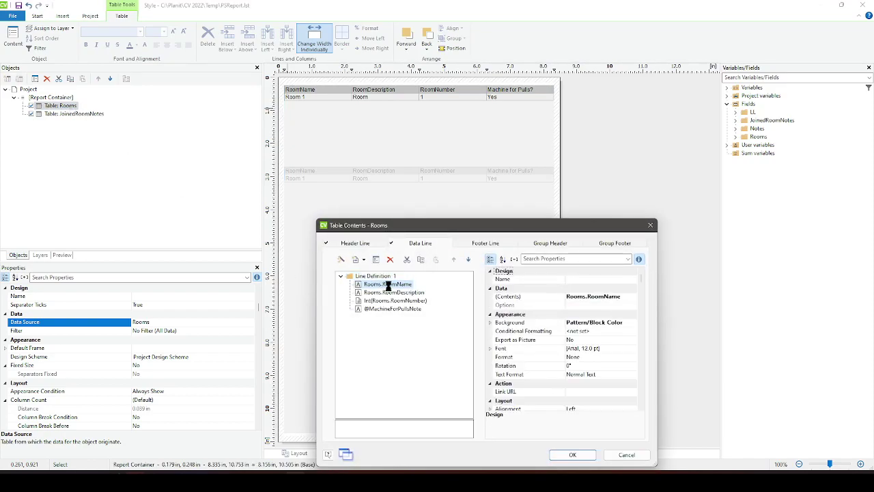
pyautogui.click(796, 124)
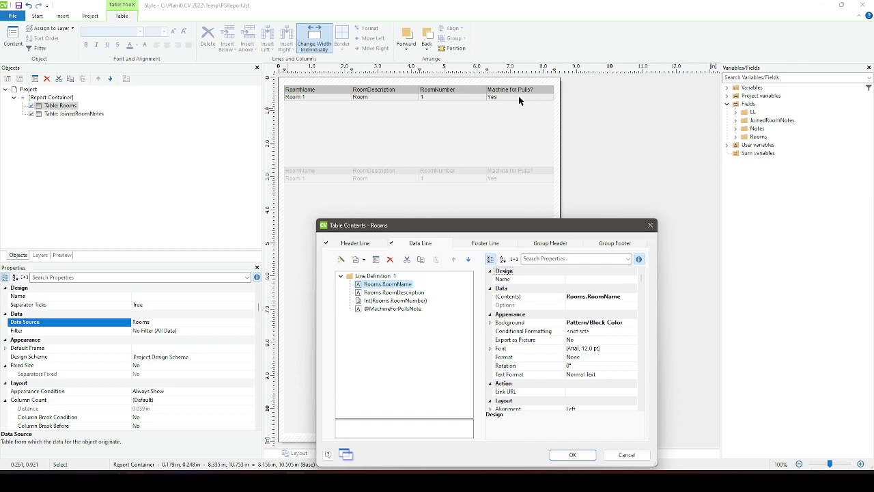
pyautogui.click(403, 310)
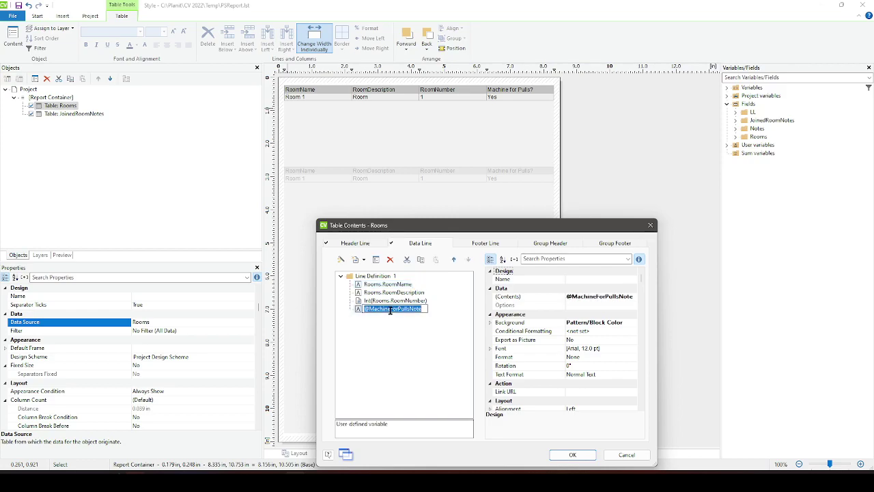
pyautogui.click(571, 453)
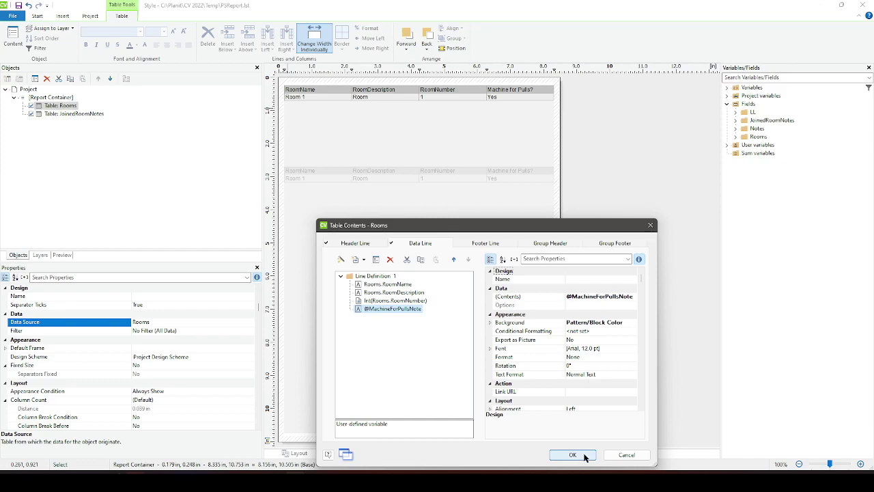
pyautogui.click(91, 16)
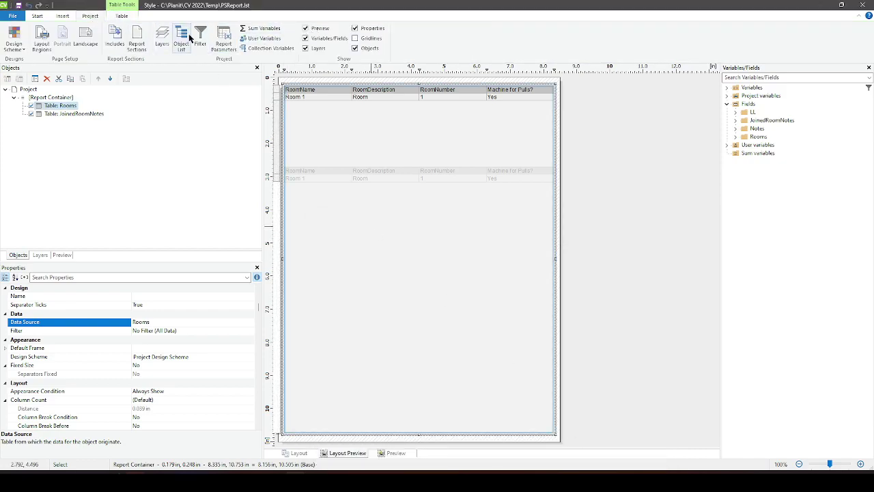
pyautogui.click(260, 39)
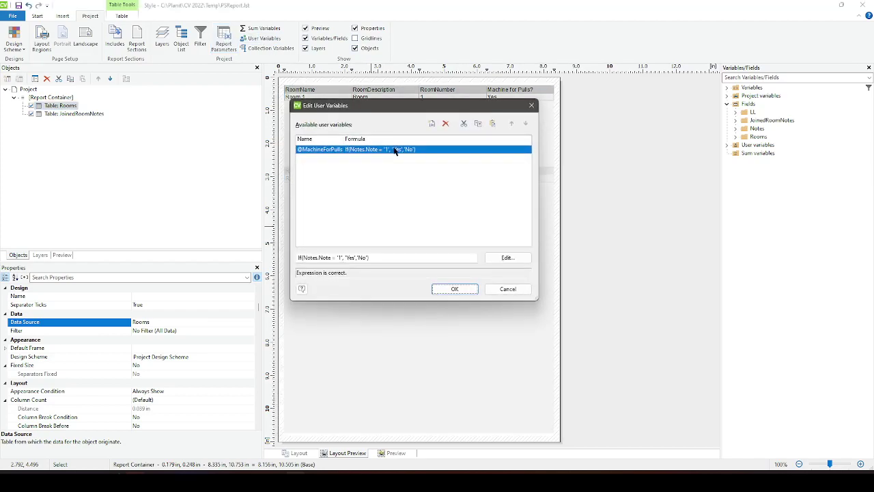
pyautogui.doubleClick(367, 150)
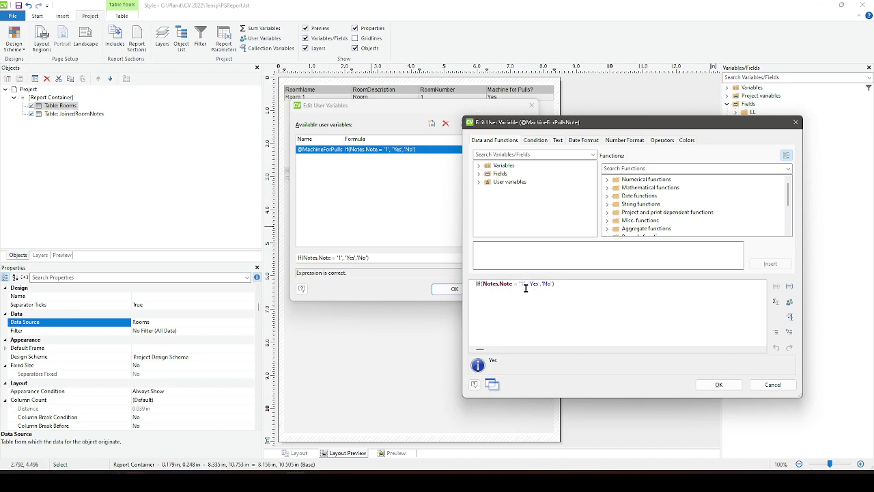
pyautogui.click(719, 386)
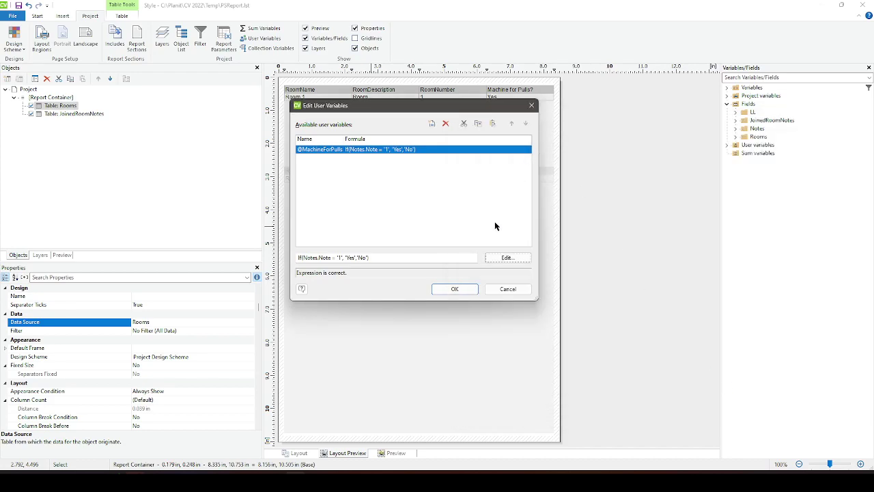
pyautogui.click(468, 292)
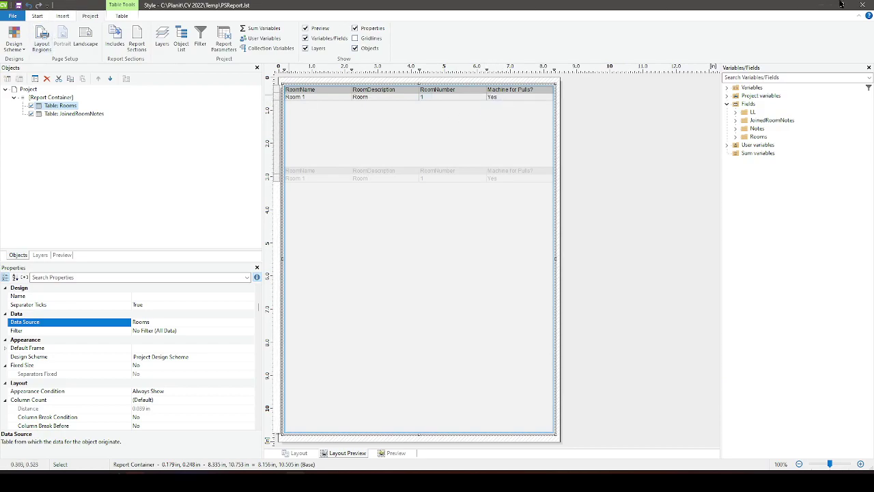
pyautogui.click(863, 5)
pyautogui.click(420, 241)
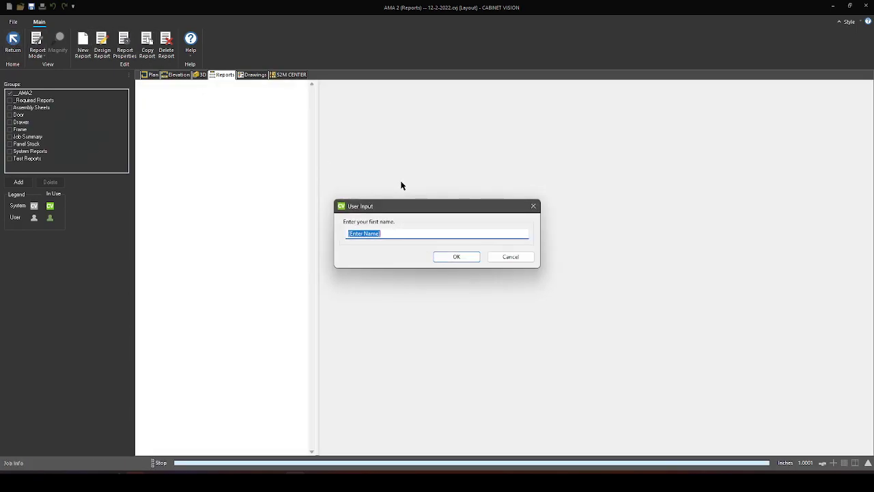
# Step: Accept the first-name User Input prompt so the report generates, then return to Room 1's plan view
pyautogui.click(455, 256)
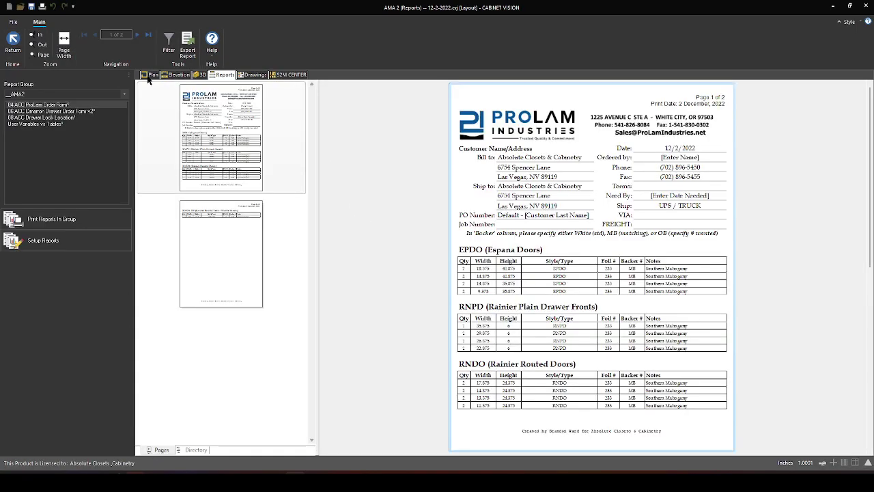
pyautogui.click(153, 76)
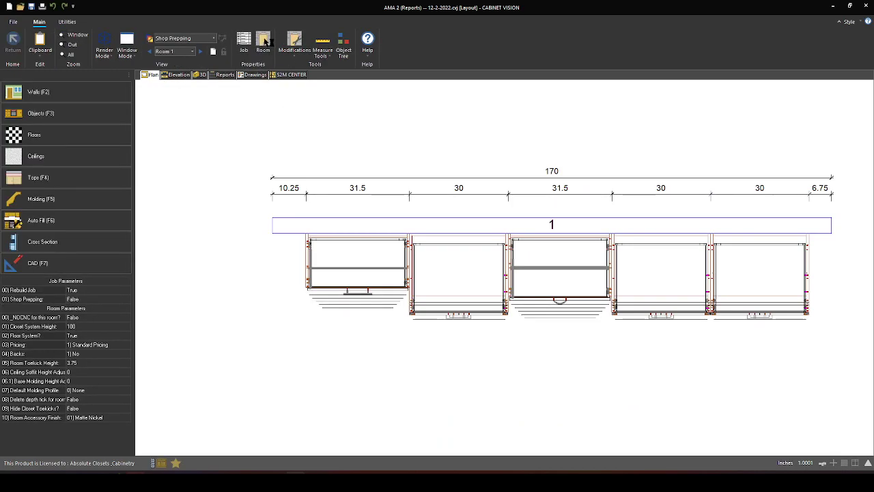
pyautogui.hotkey('alt', 'Tab')
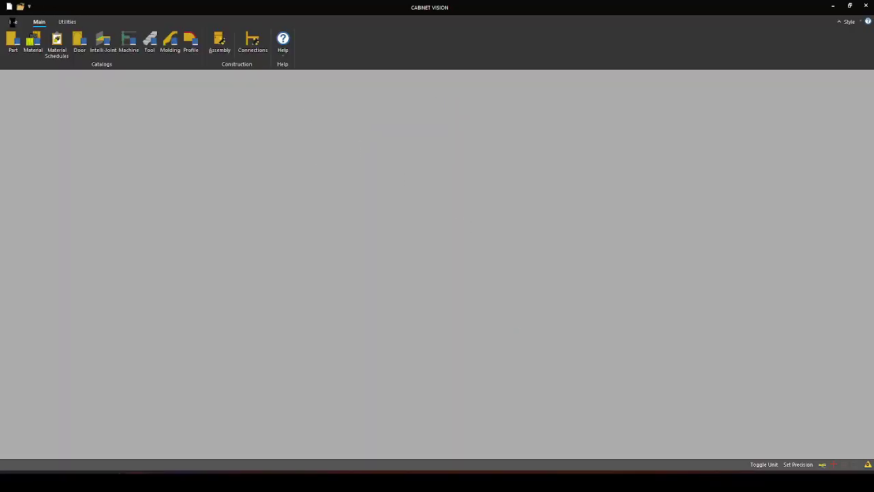
pyautogui.click(13, 22)
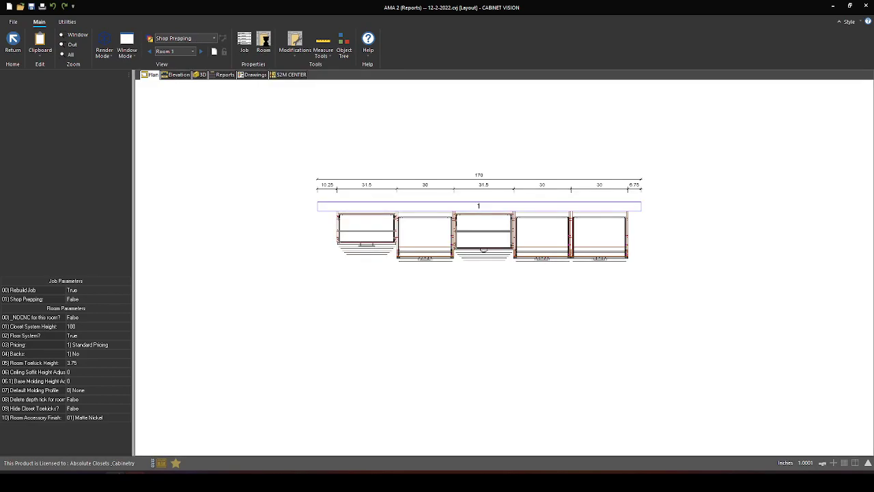
pyautogui.click(264, 44)
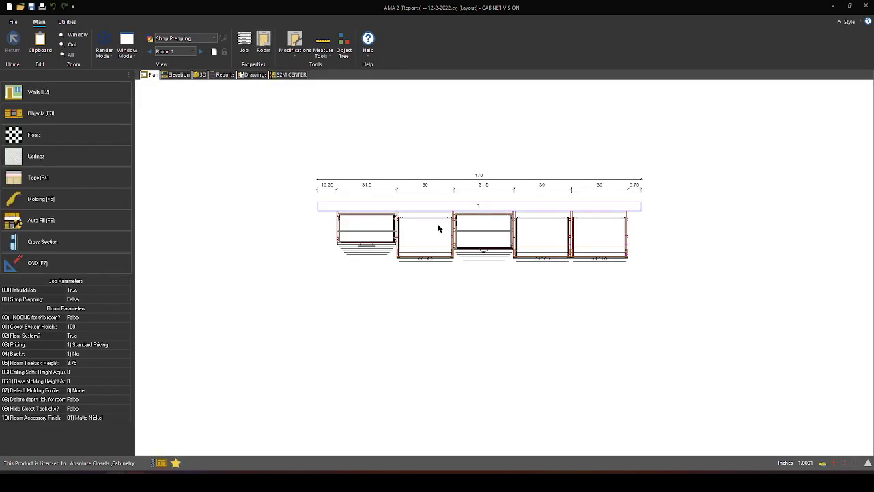
# Step: Check Room 1's Machine for Pulls? note in room properties and cancel without changes
pyautogui.click(456, 156)
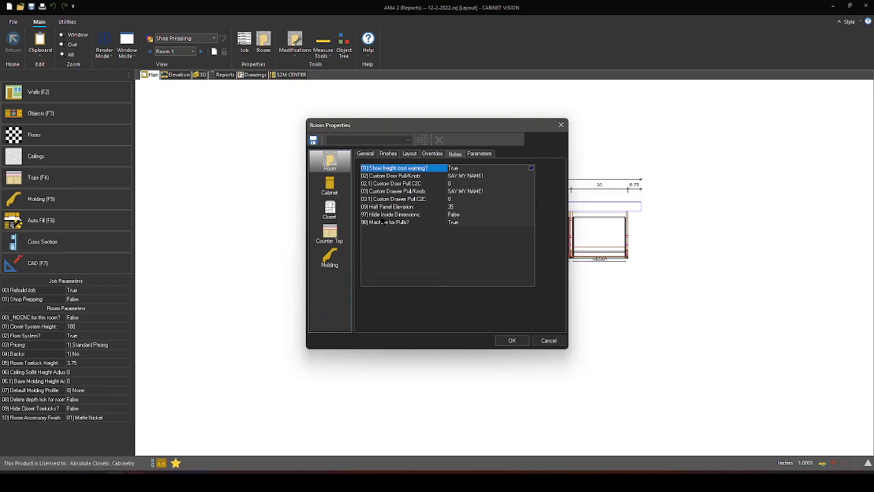
pyautogui.click(385, 223)
pyautogui.click(553, 341)
# Step: Switch to the Drawer Lock Location room and inspect its notes, cancelling without changes
pyautogui.click(186, 51)
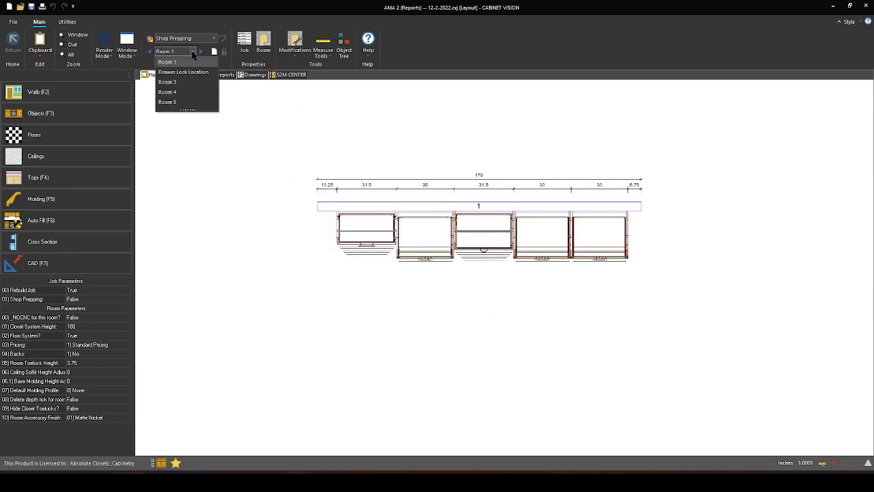
pyautogui.click(186, 73)
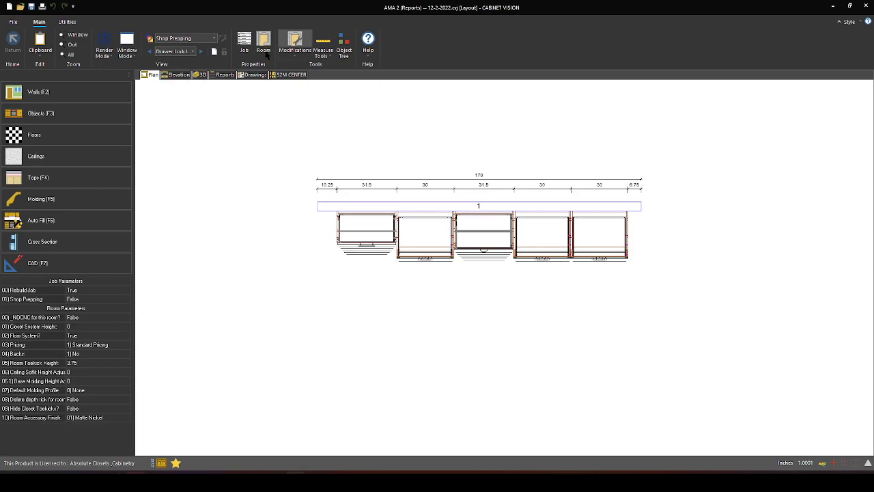
pyautogui.click(263, 51)
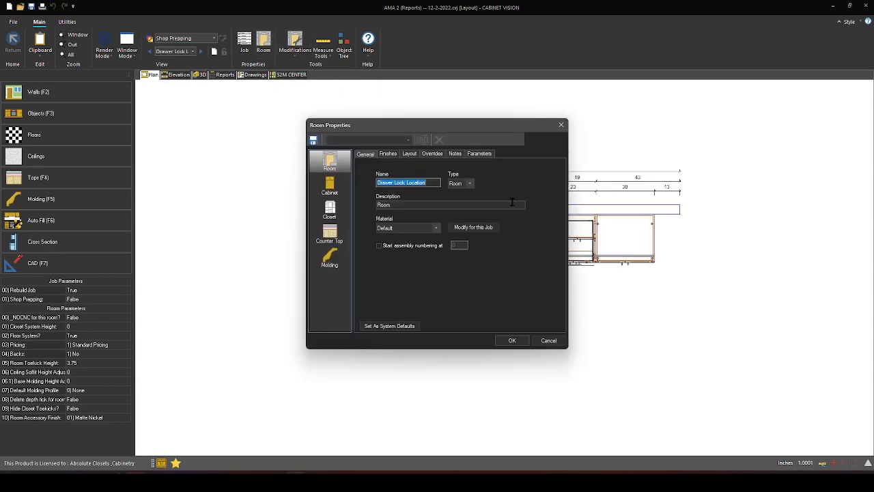
pyautogui.click(458, 155)
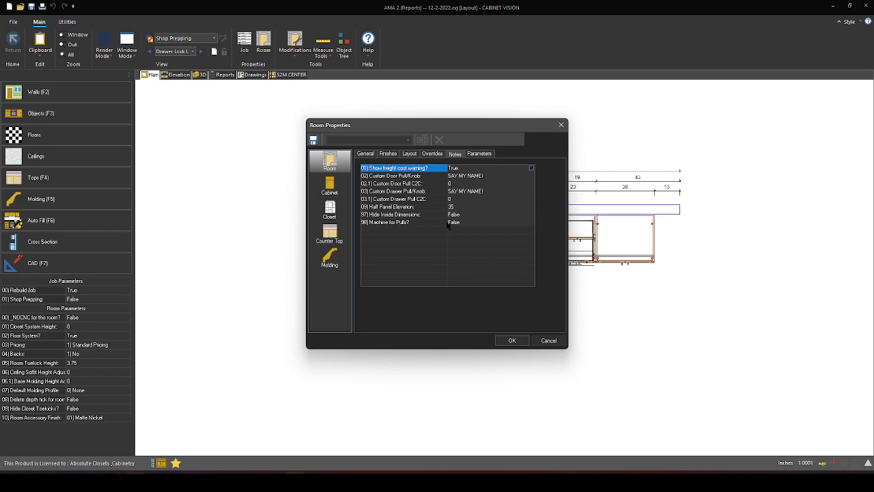
pyautogui.click(549, 341)
# Step: Leave the room selection unchanged and bring up the Reports view's parts list
pyautogui.click(192, 51)
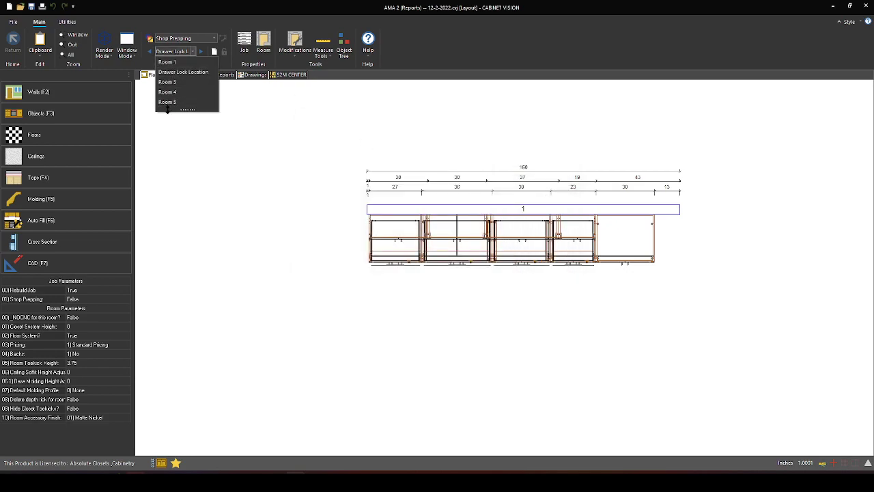
pyautogui.click(281, 153)
pyautogui.click(225, 75)
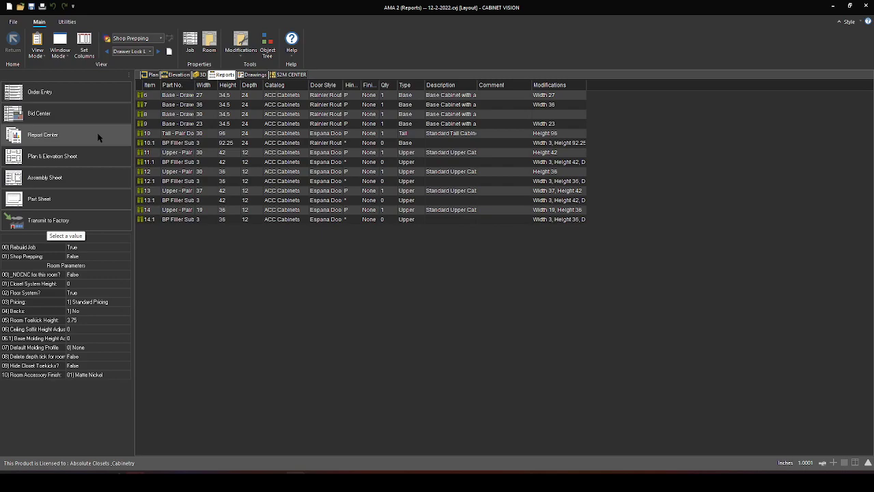
# Step: Preview the 'User Variables vs Tables' report from the Report Center
pyautogui.click(97, 137)
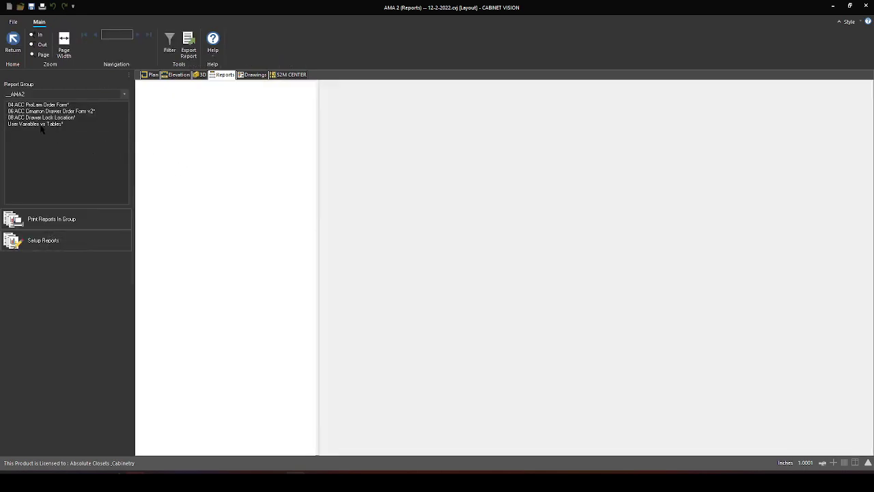
pyautogui.click(39, 124)
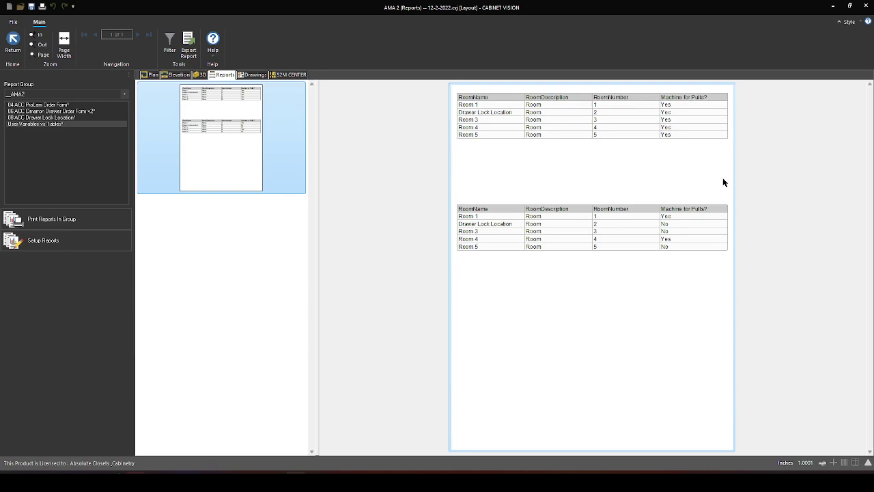
# Step: Preview the 06 ACC Cimarron Drawer Order Form v2 report, then load it in Design Report
pyautogui.click(76, 111)
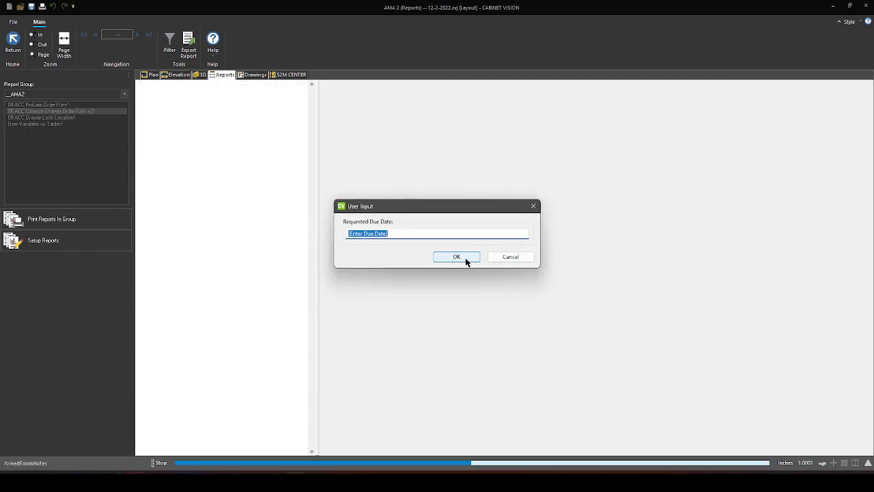
pyautogui.click(469, 258)
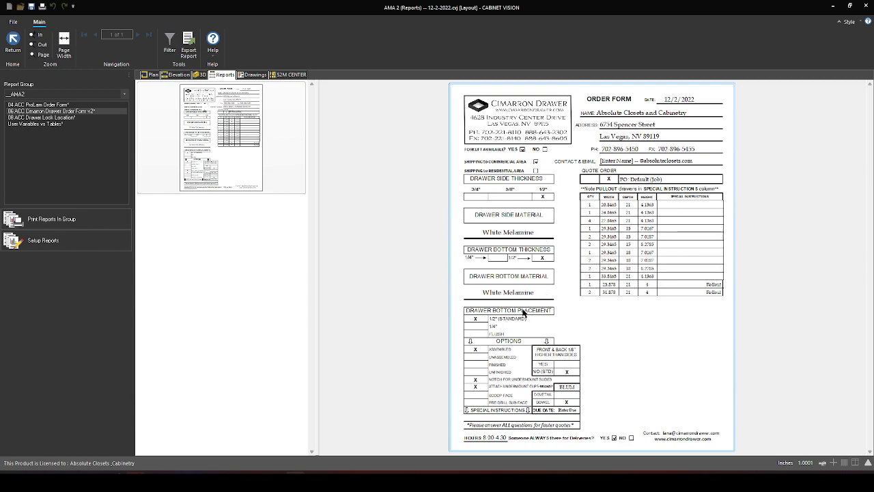
pyautogui.click(78, 244)
pyautogui.click(102, 44)
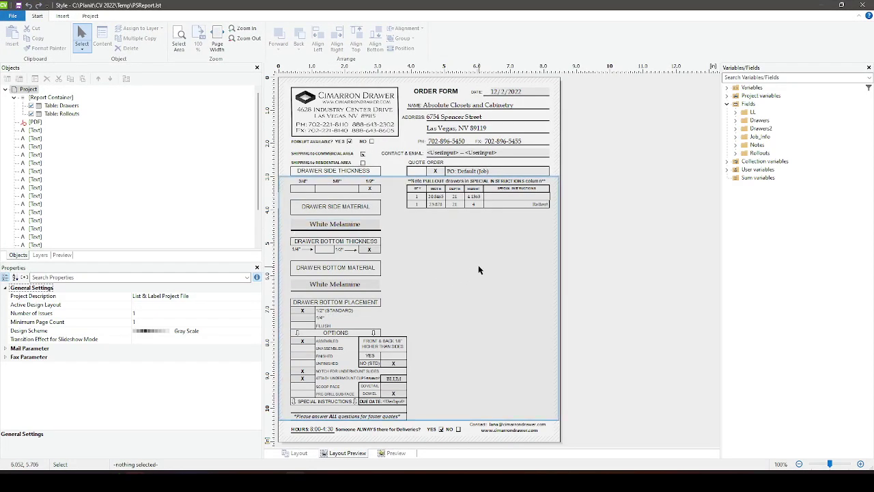
# Step: With the Rollouts table selected, drag the container's left edge right, then back to about 0.25 in
pyautogui.click(70, 106)
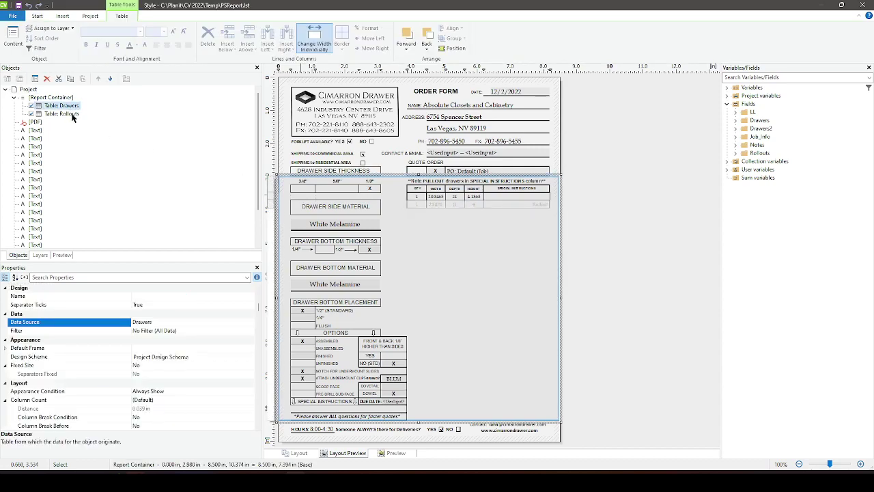
pyautogui.click(68, 114)
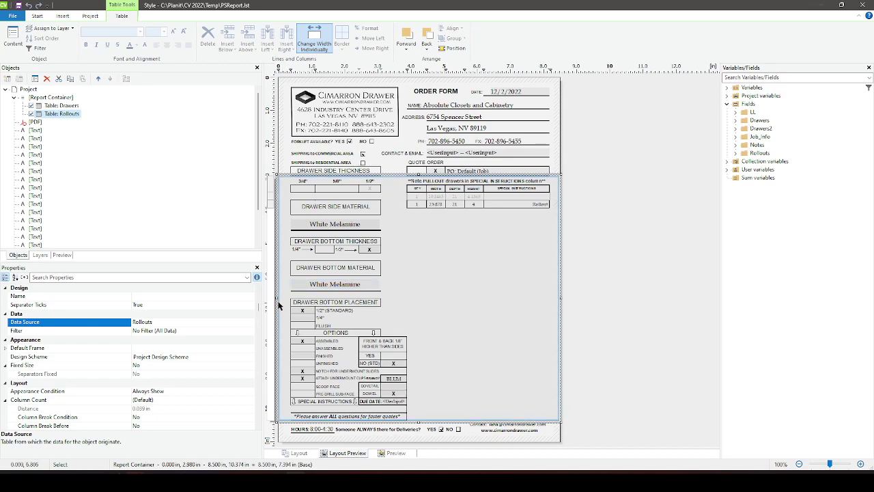
pyautogui.moveTo(276, 297); pyautogui.dragTo(395, 309)
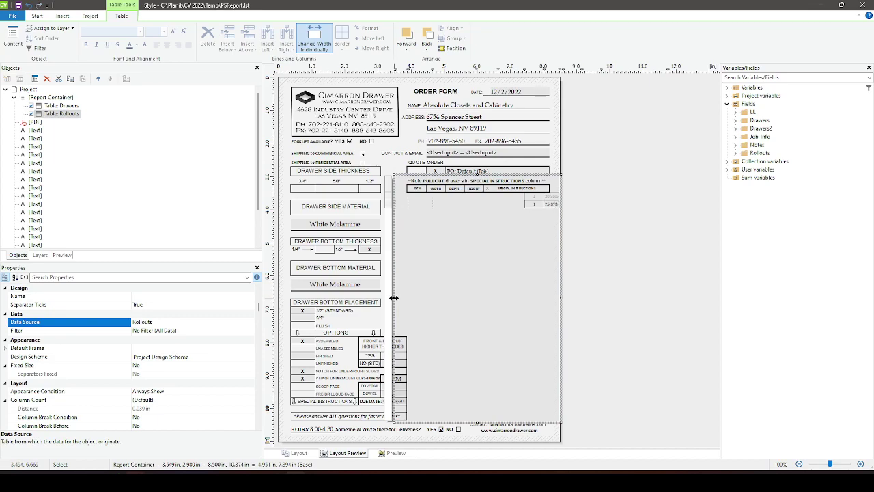
pyautogui.moveTo(394, 298); pyautogui.dragTo(282, 298)
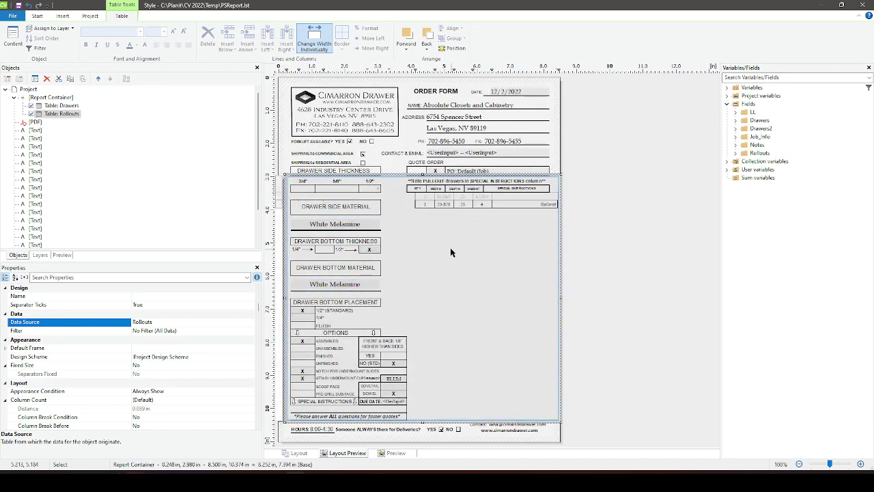
pyautogui.doubleClick(350, 224)
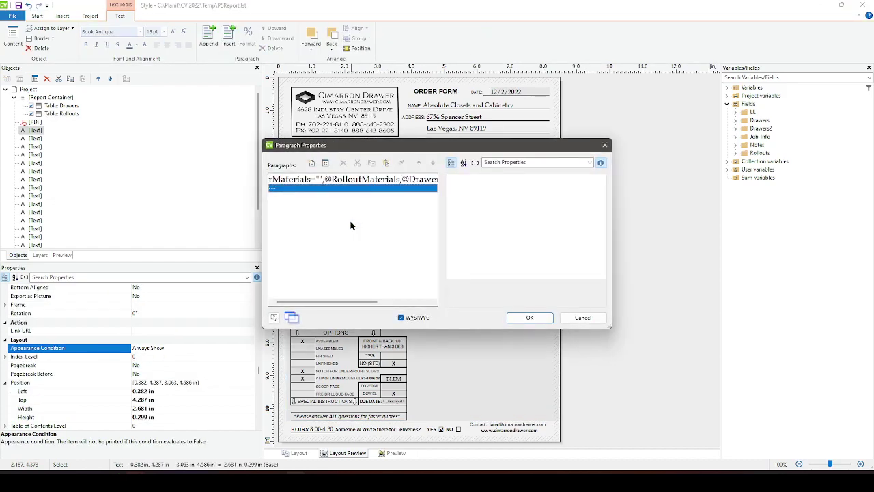
pyautogui.doubleClick(349, 181)
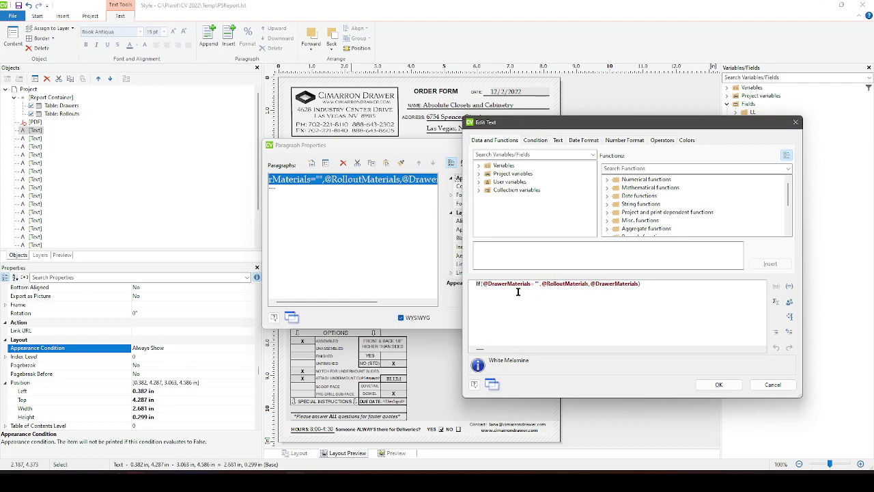
pyautogui.click(482, 284)
pyautogui.moveTo(483, 284); pyautogui.dragTo(530, 285)
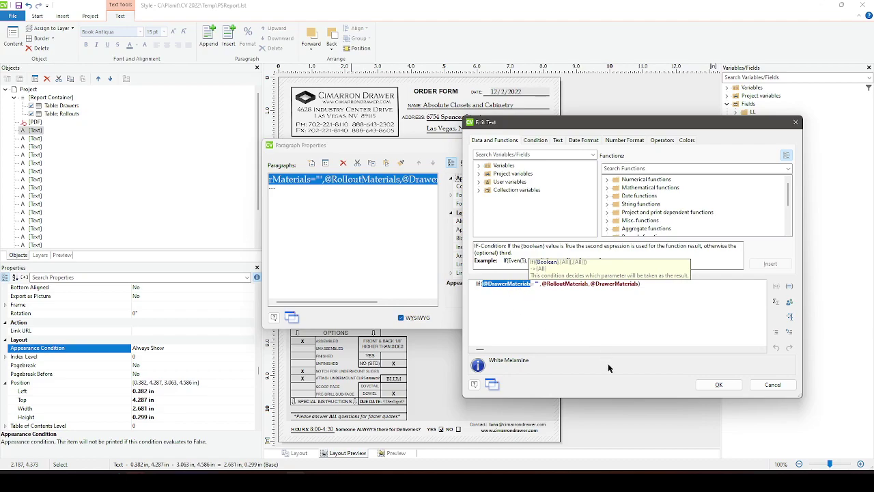
pyautogui.click(772, 385)
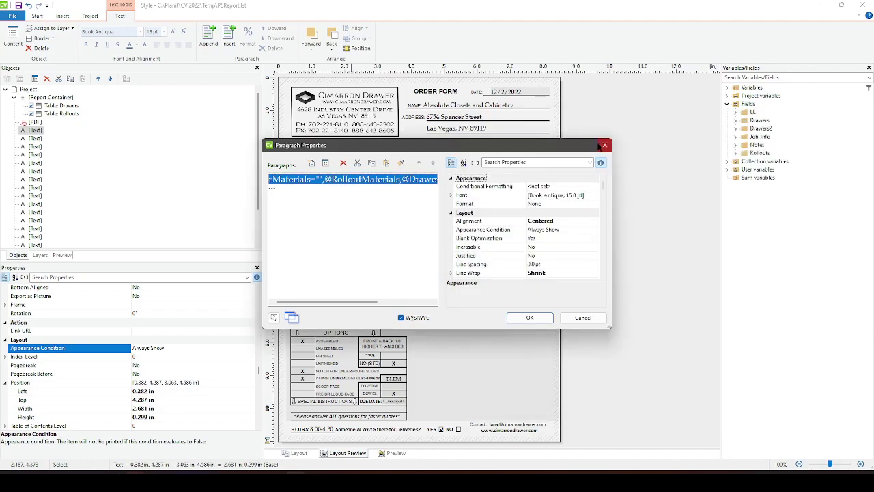
pyautogui.click(601, 146)
pyautogui.click(90, 16)
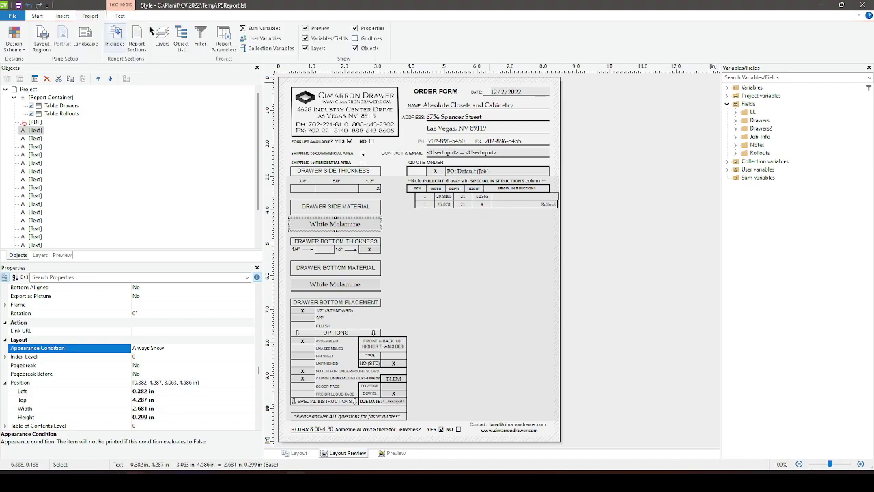
pyautogui.click(260, 38)
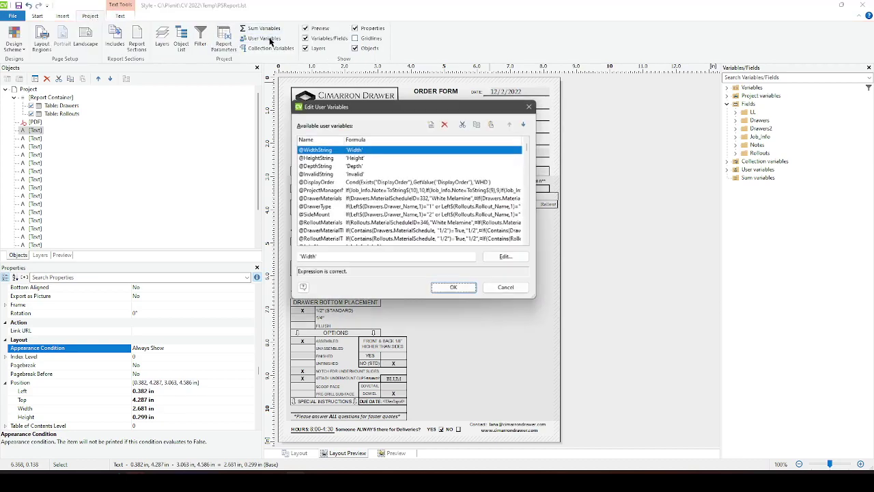
pyautogui.doubleClick(332, 200)
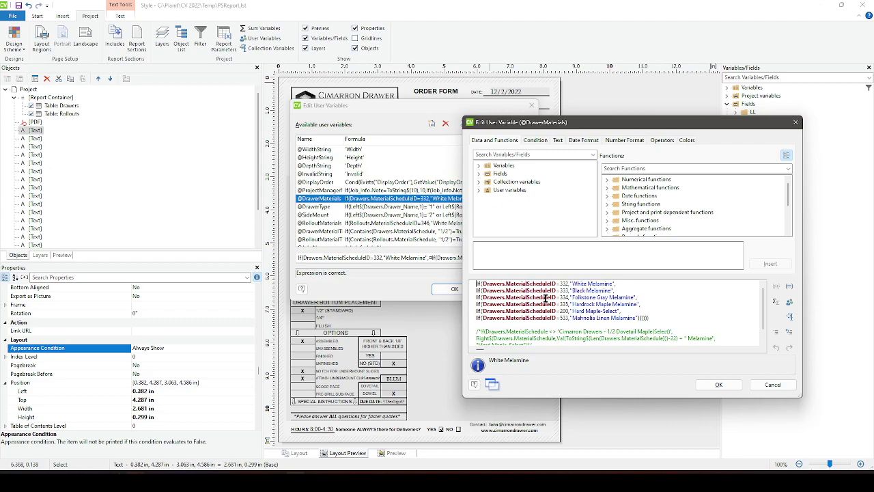
pyautogui.scroll(-1, 720, 331)
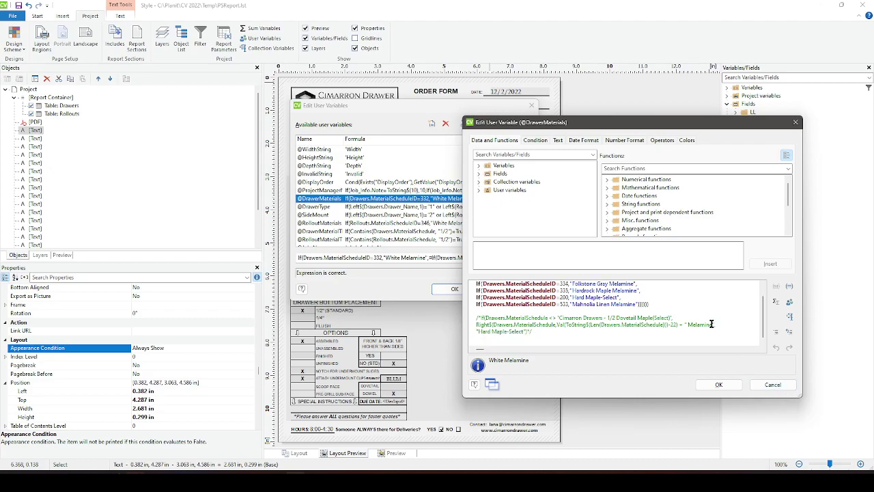
pyautogui.scroll(1, 721, 331)
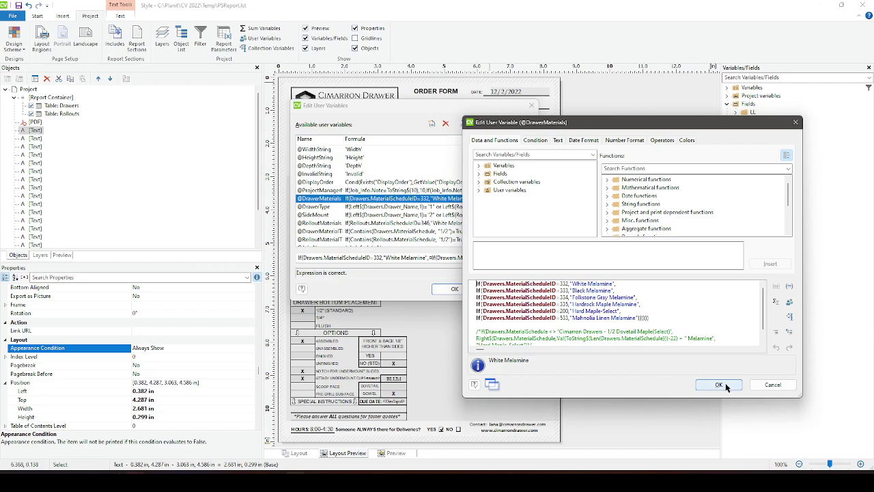
pyautogui.click(762, 389)
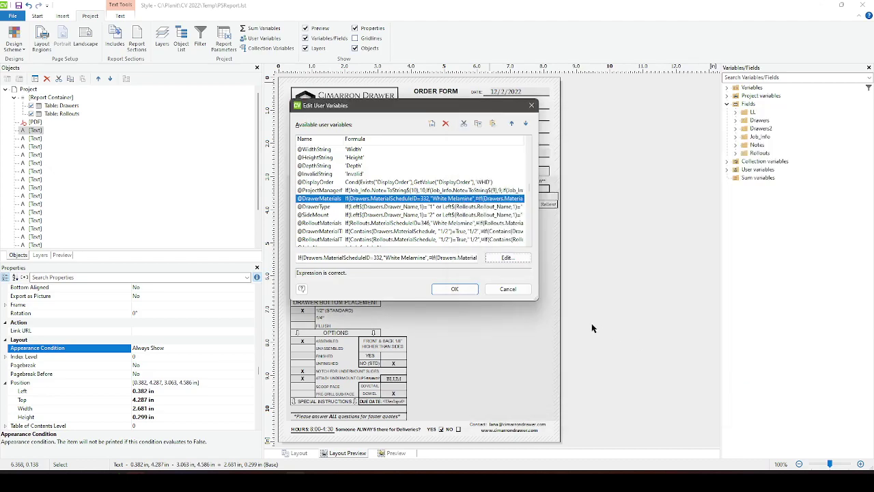
pyautogui.click(512, 290)
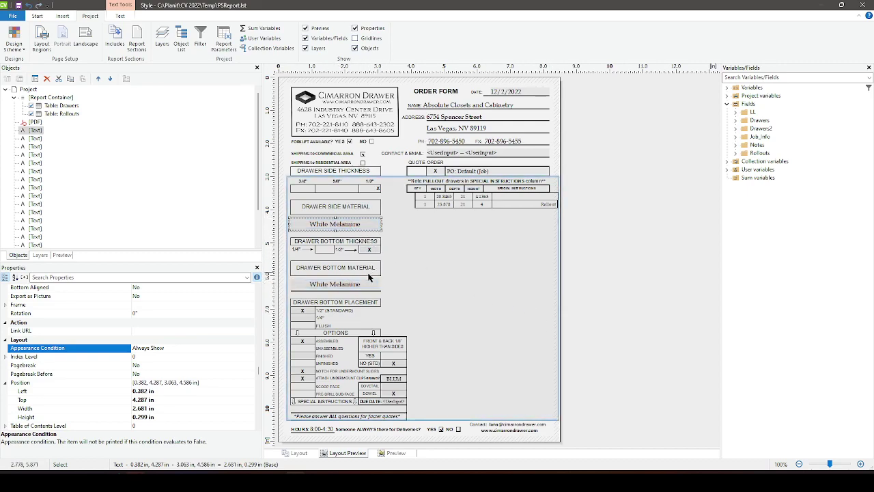
pyautogui.doubleClick(344, 286)
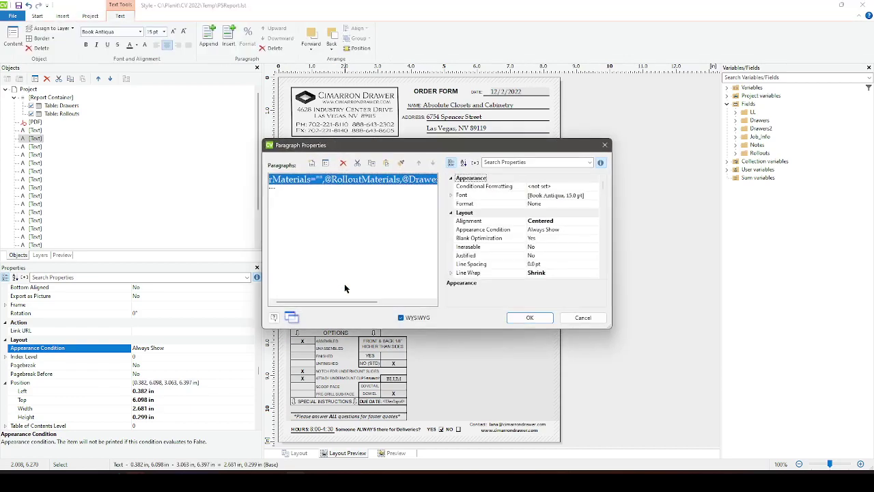
pyautogui.click(323, 183)
pyautogui.doubleClick(324, 182)
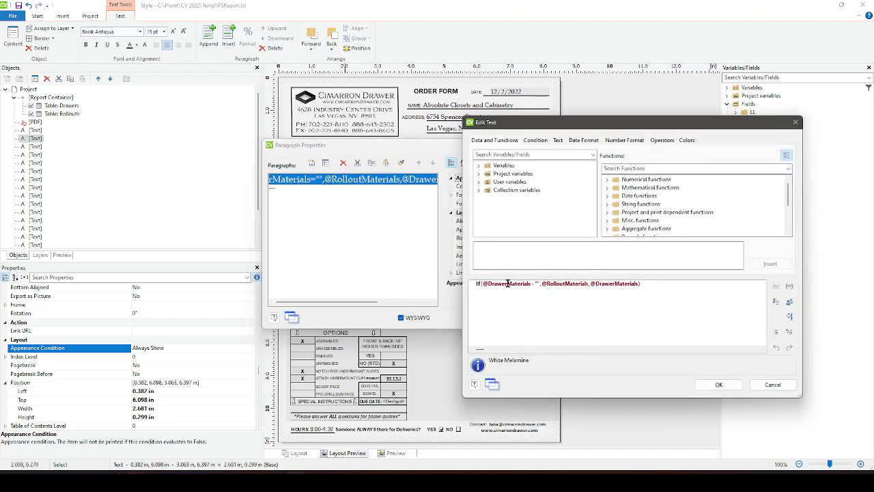
pyautogui.click(536, 284)
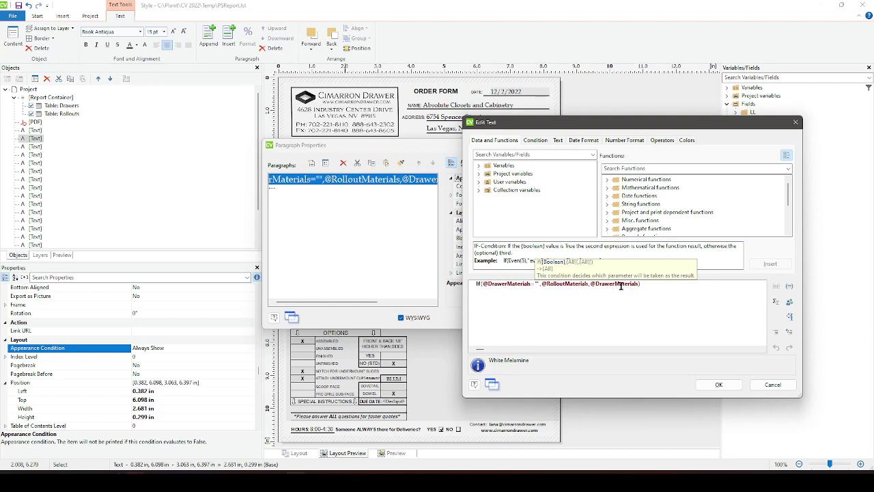
pyautogui.click(773, 385)
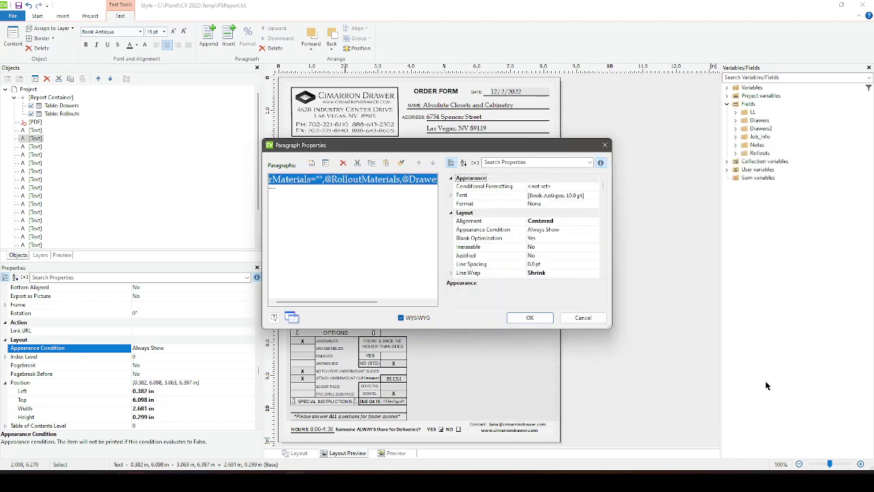
pyautogui.click(583, 318)
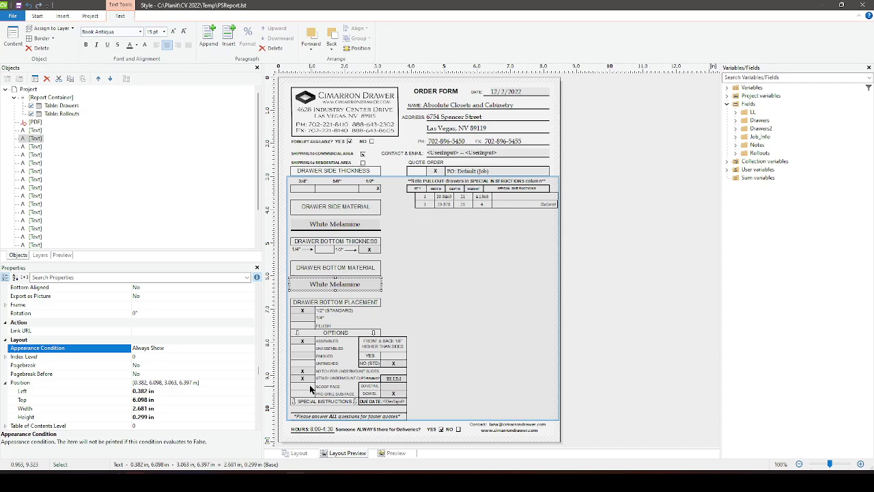
pyautogui.click(306, 373)
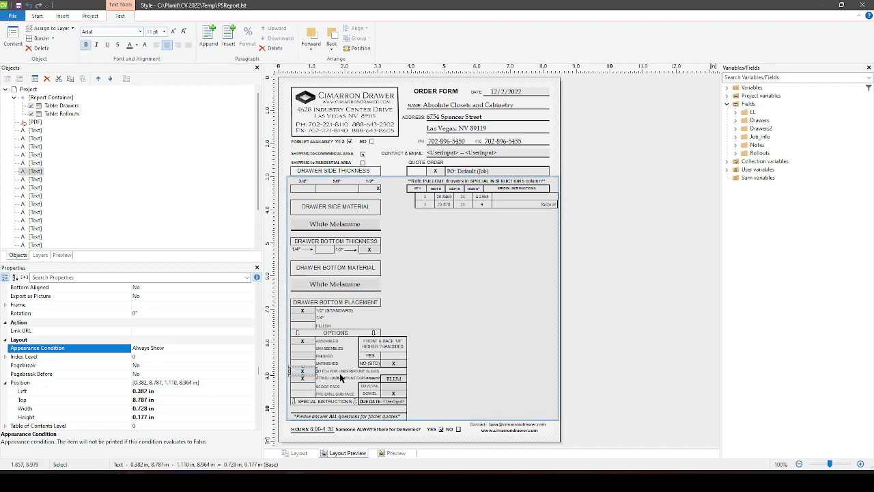
pyautogui.click(307, 374)
pyautogui.doubleClick(306, 373)
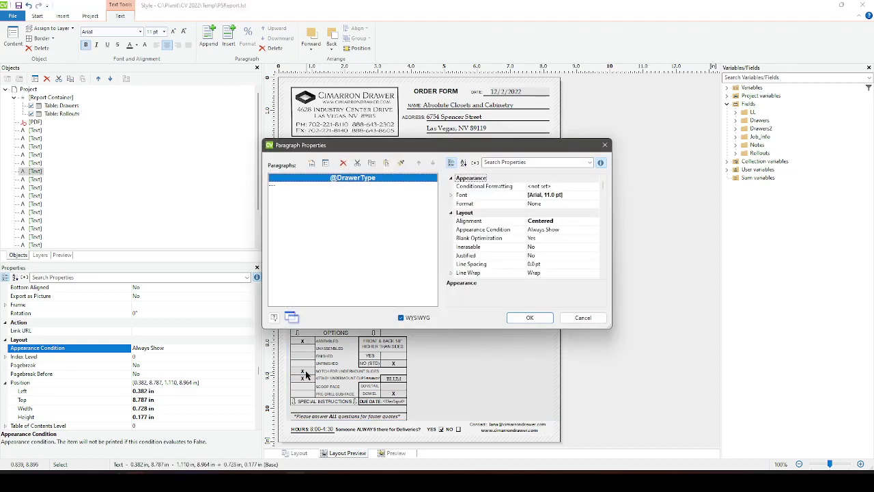
pyautogui.doubleClick(362, 180)
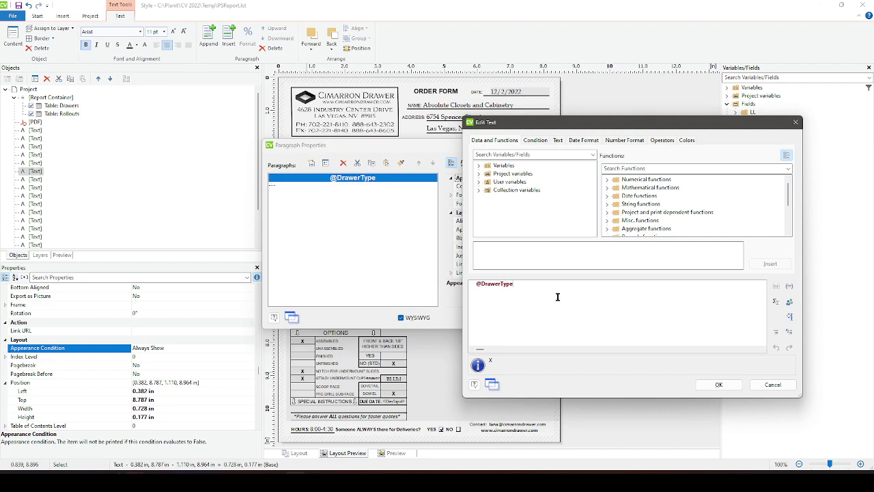
pyautogui.moveTo(549, 288); pyautogui.dragTo(437, 284)
pyautogui.click(773, 385)
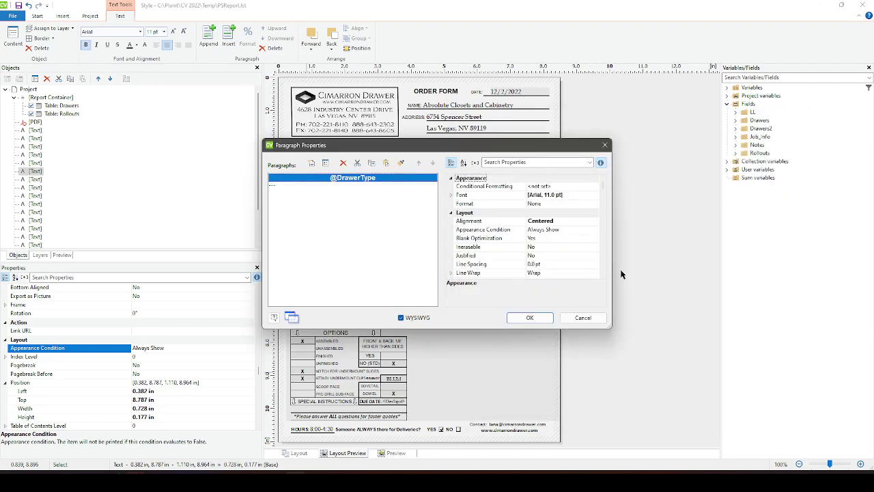
pyautogui.click(603, 145)
pyautogui.click(92, 17)
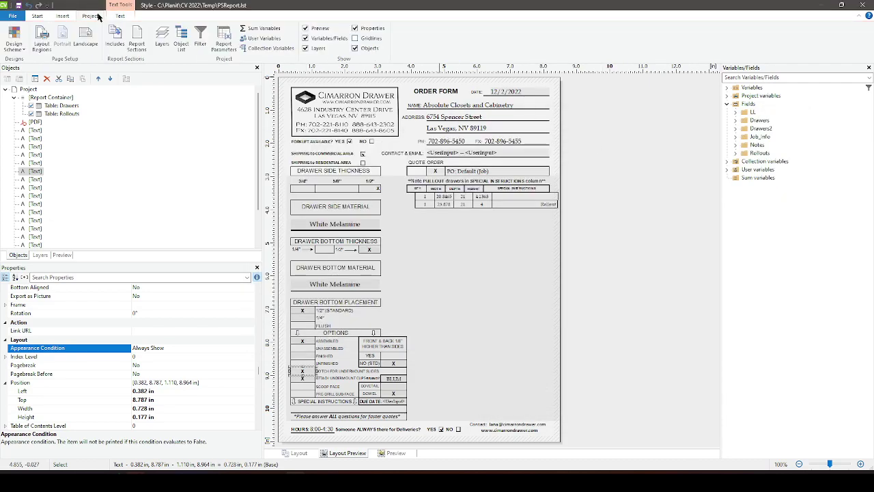
pyautogui.click(263, 38)
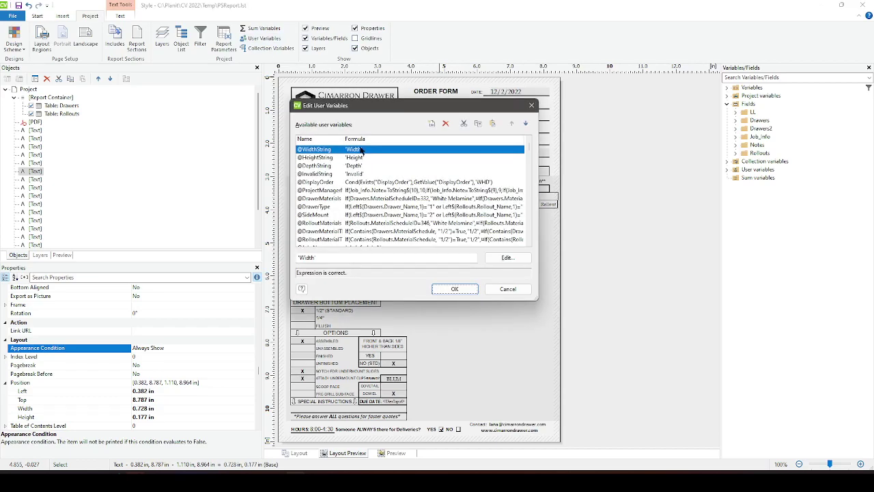
pyautogui.doubleClick(320, 206)
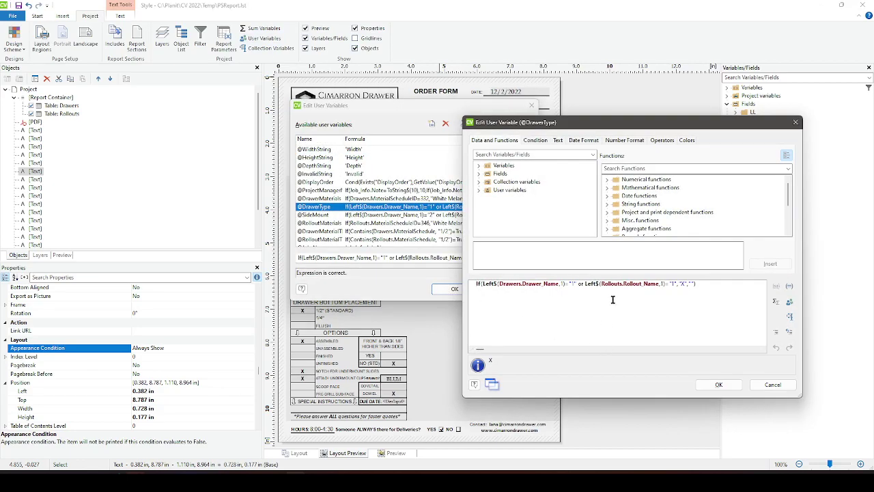
pyautogui.moveTo(536, 284)
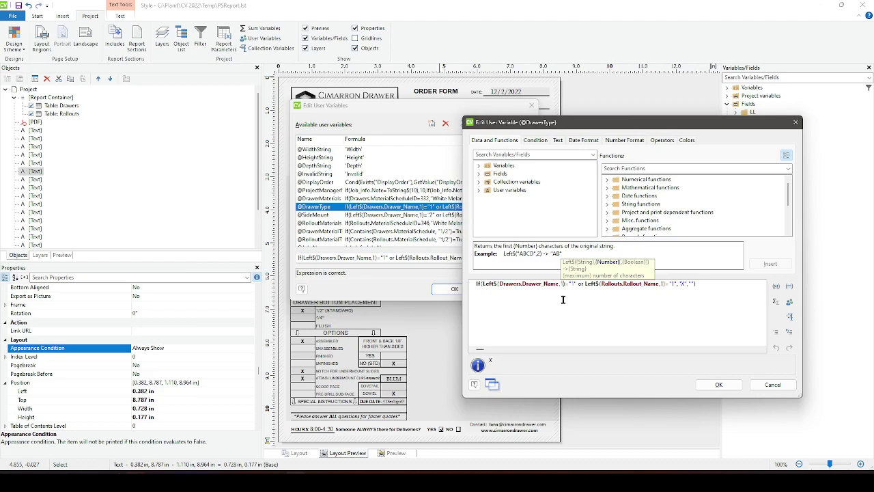
pyautogui.click(557, 284)
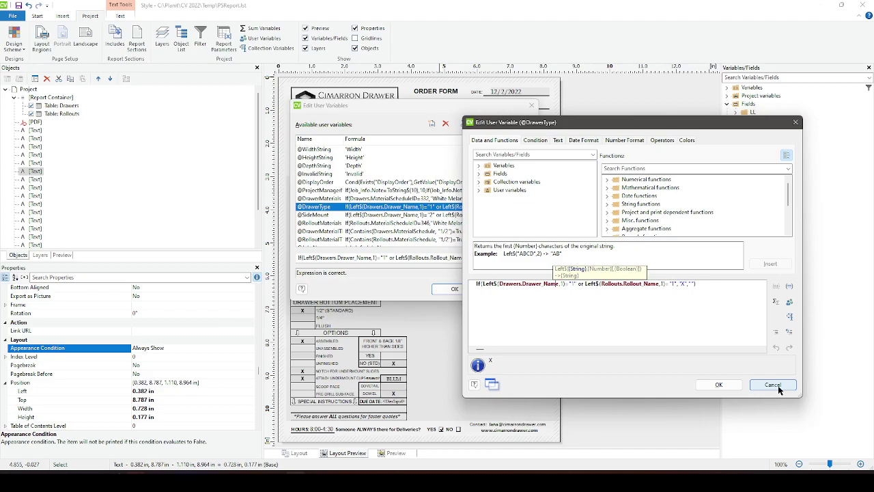
pyautogui.click(773, 384)
# Step: Close the user variables list and the report designer, answering the save prompt
pyautogui.click(513, 289)
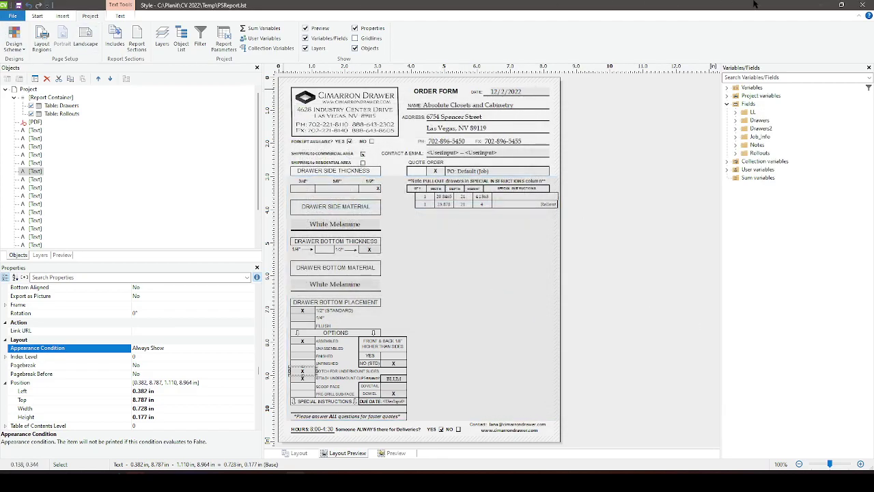
pyautogui.click(859, 7)
pyautogui.click(456, 239)
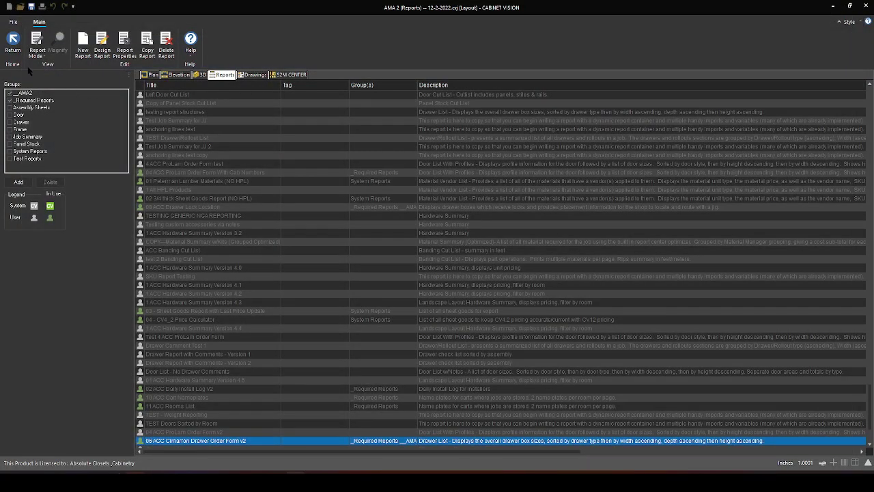
# Step: Run the 06 ACC Cimarron Drawer Order Form v2 with the default name, then return to the job
pyautogui.click(21, 32)
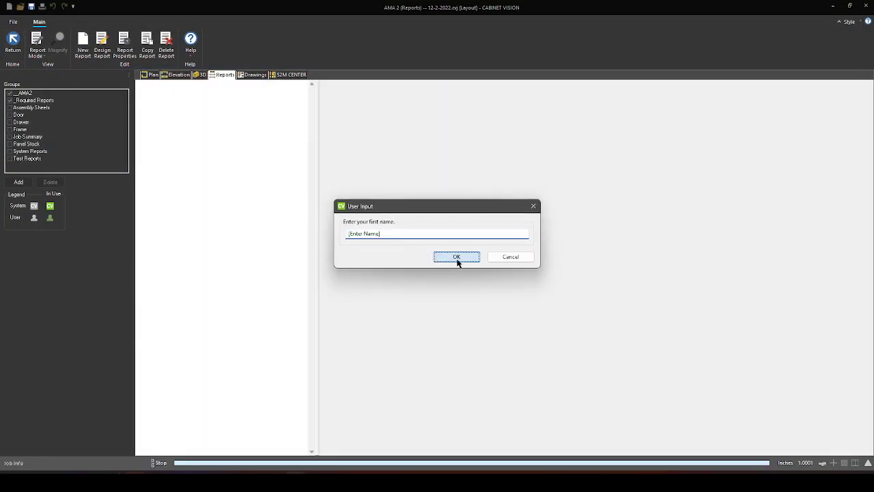
pyautogui.click(457, 255)
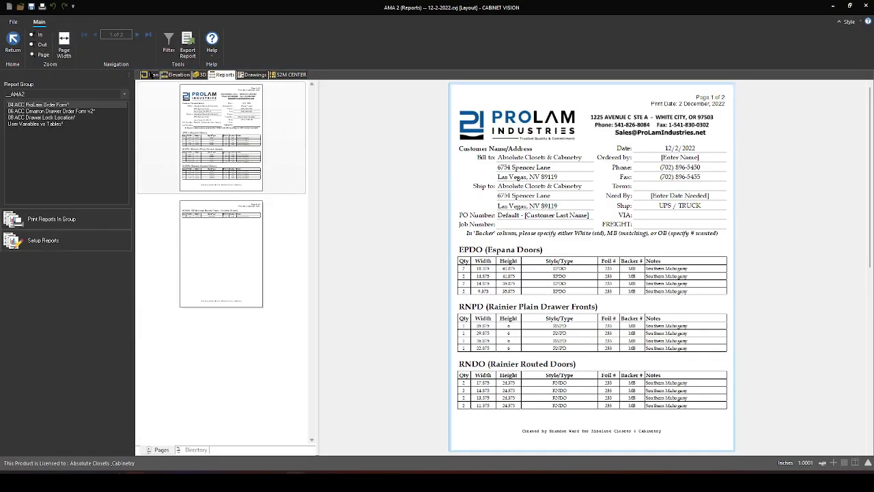
pyautogui.click(13, 41)
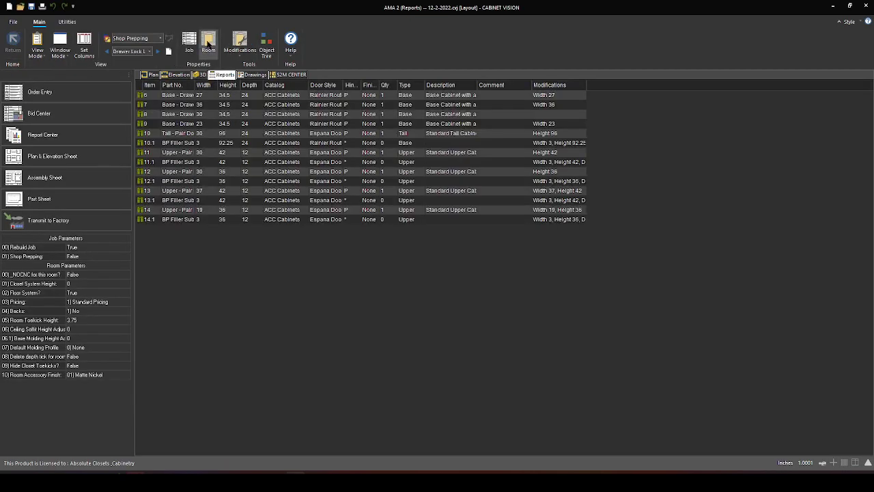
# Step: Check the room's Drawer Box stays 1 Undermount Drawer Box, cancel, and go to the Report Center
pyautogui.doubleClick(492, 221)
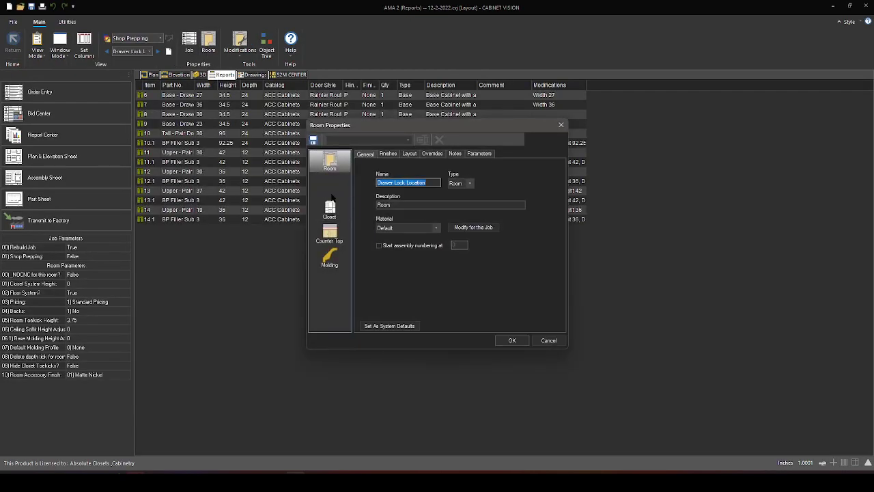
pyautogui.click(330, 183)
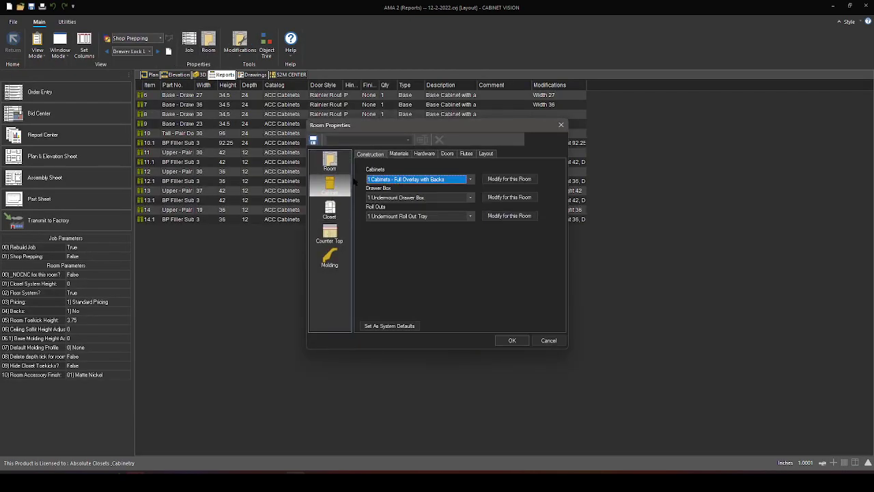
pyautogui.click(426, 197)
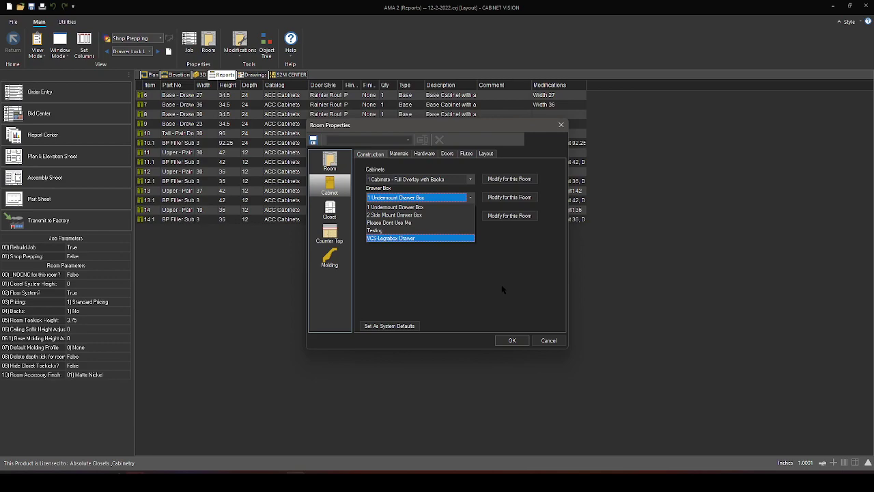
pyautogui.click(549, 340)
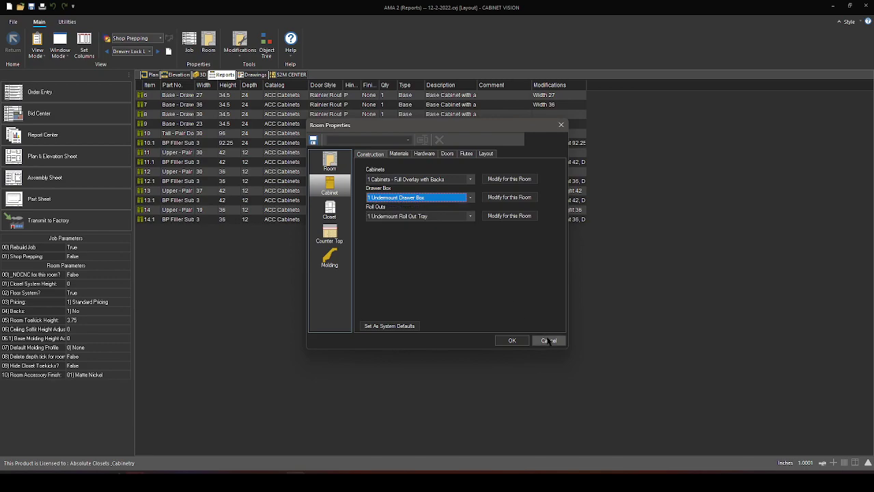
pyautogui.click(548, 340)
pyautogui.click(75, 139)
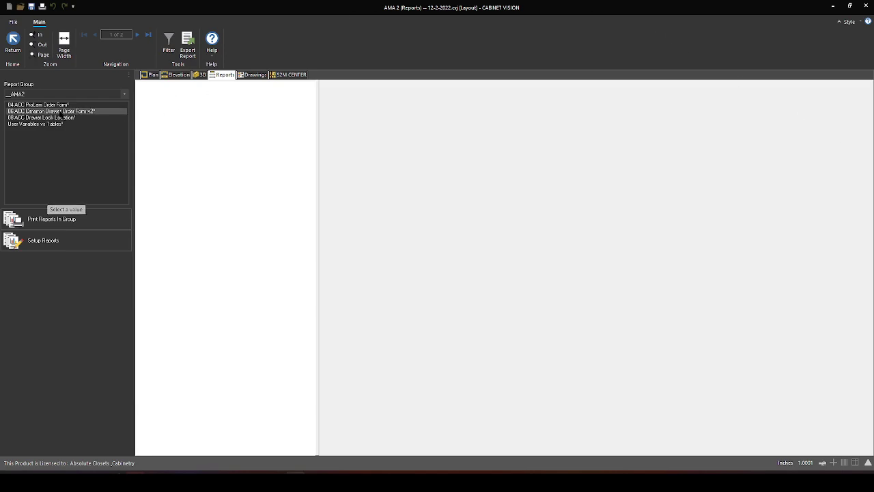
# Step: Run the Cimarron Drawer Order Form v2 with due date 12/13/22 and the requester's first name and e-mail
pyautogui.doubleClick(58, 111)
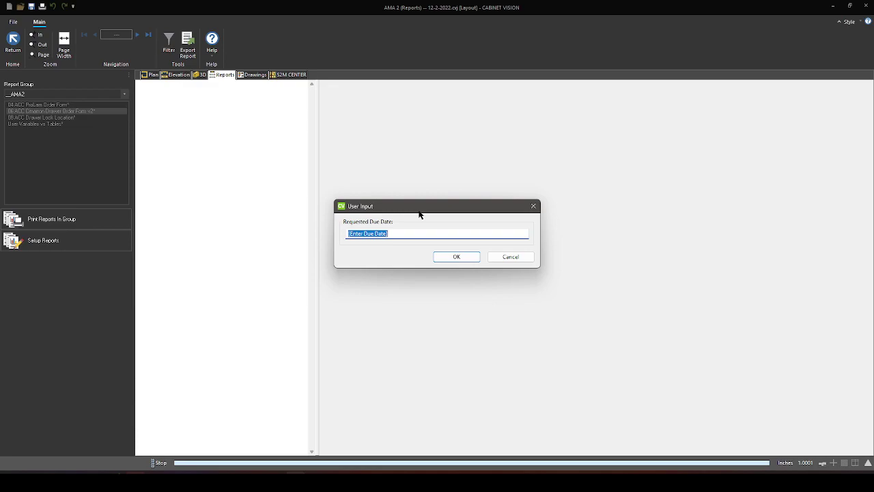
pyautogui.write('12/13/22')
pyautogui.click(453, 256)
pyautogui.write('Amanda')
pyautogui.press('Return')
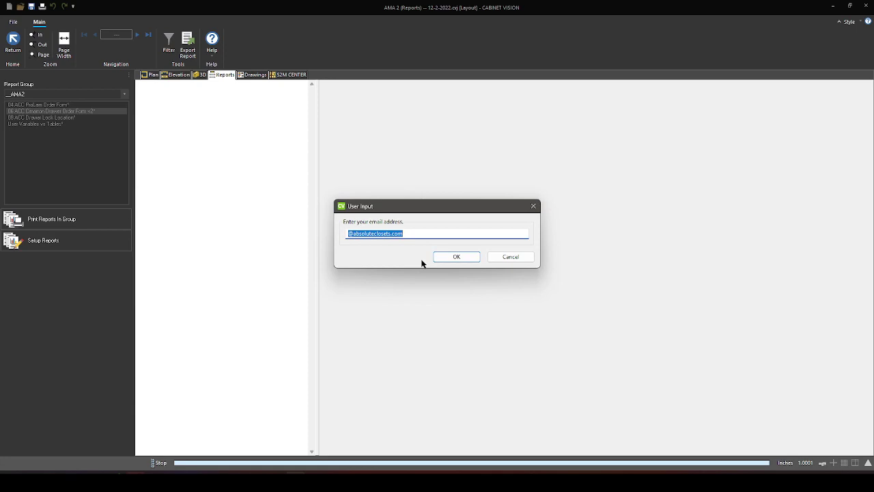
pyautogui.press('Home')
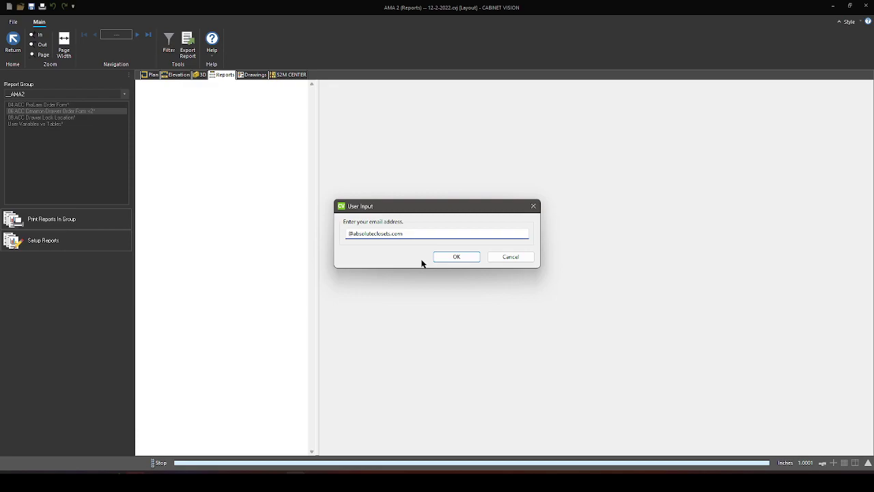
pyautogui.click(455, 257)
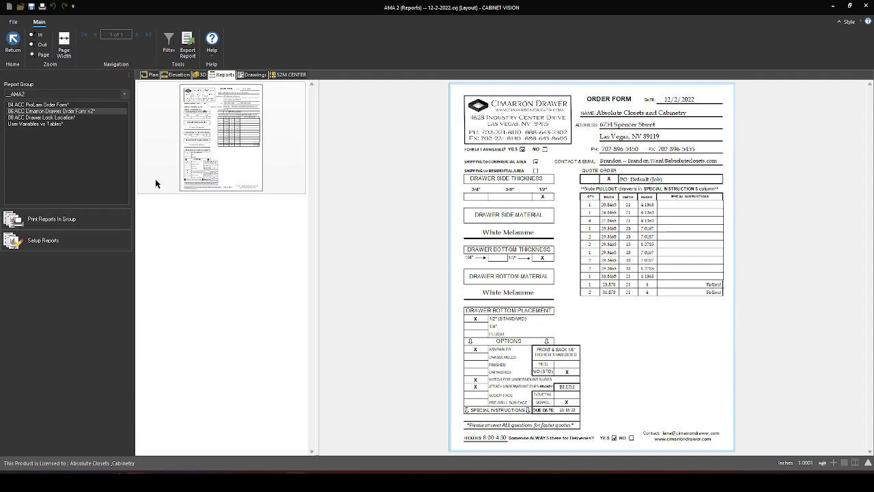
# Step: Open the order form in the designer and bring up the Contact & Email field's Edit Text formula
pyautogui.click(110, 238)
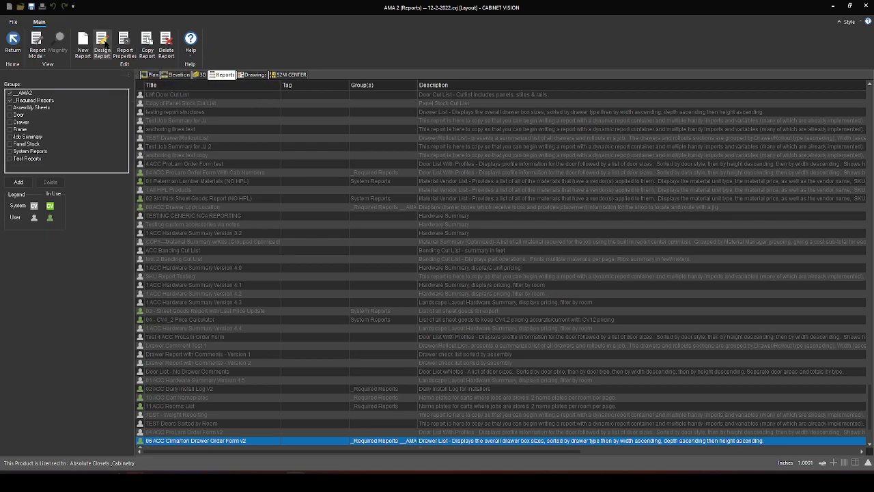
pyautogui.click(102, 44)
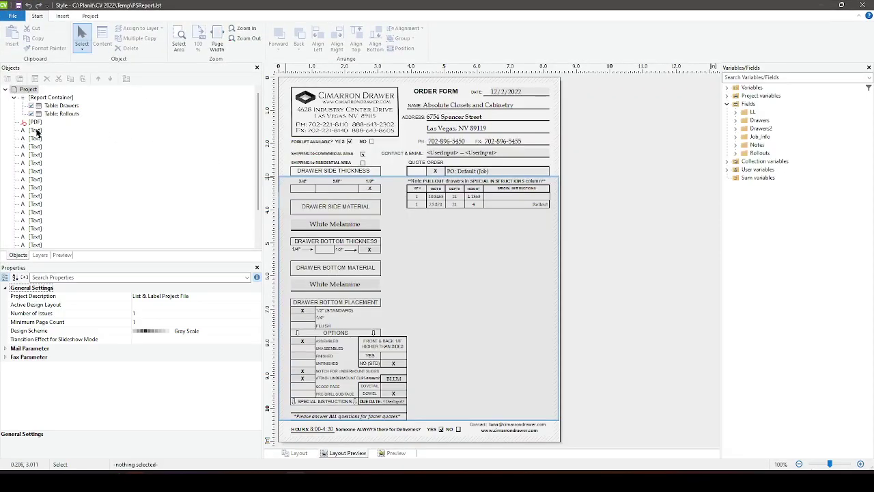
pyautogui.click(38, 133)
pyautogui.click(471, 153)
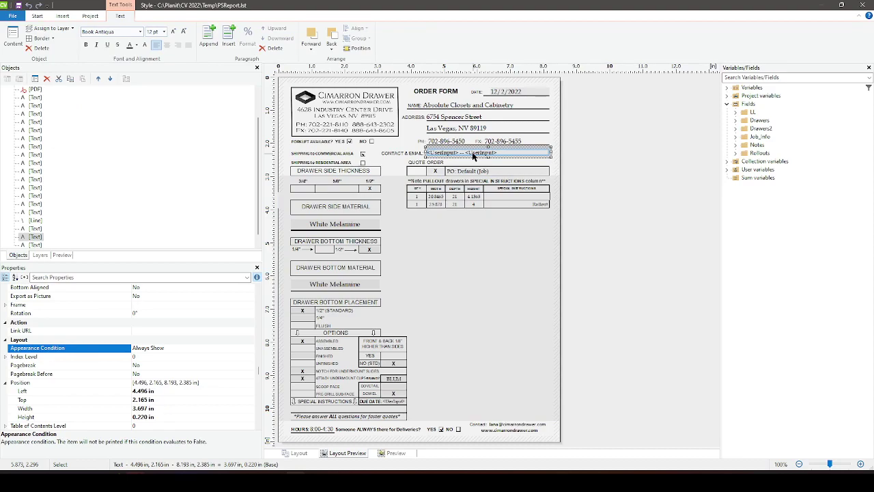
pyautogui.doubleClick(473, 156)
pyautogui.click(450, 163)
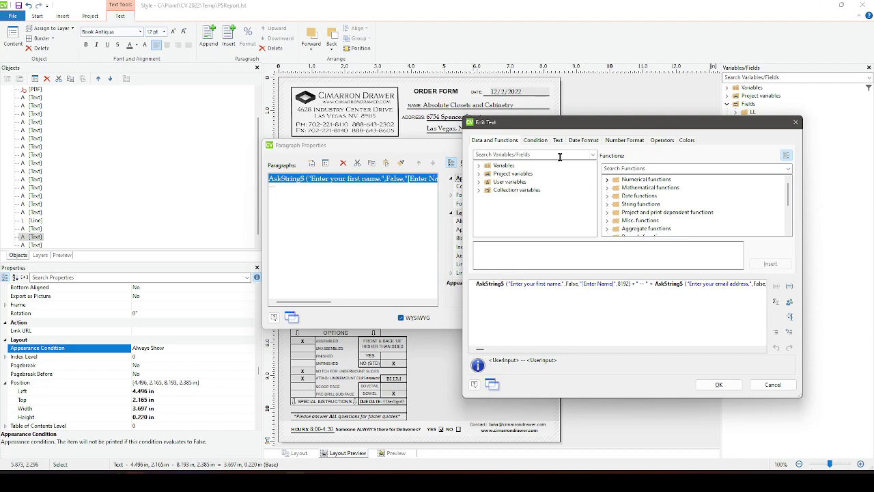
# Step: Filter functions by 'AskString' and compare the AskString$ and AskStringChoice$ descriptions
pyautogui.click(636, 168)
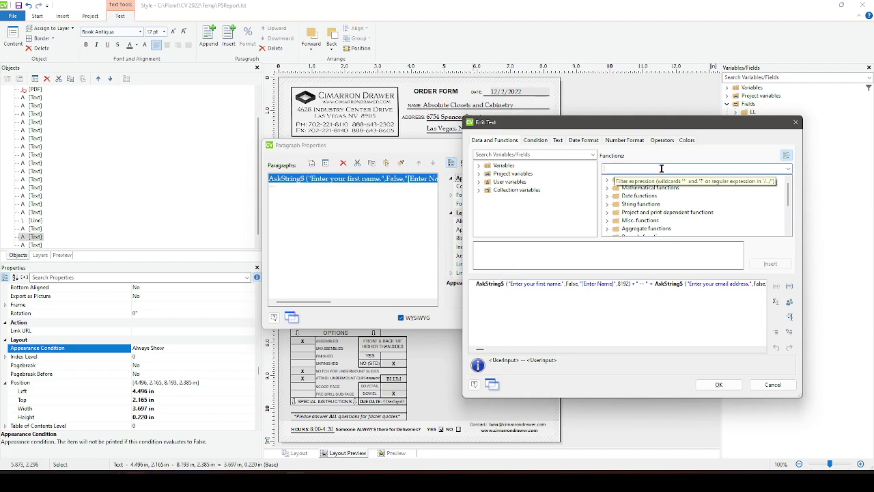
pyautogui.write('AskString')
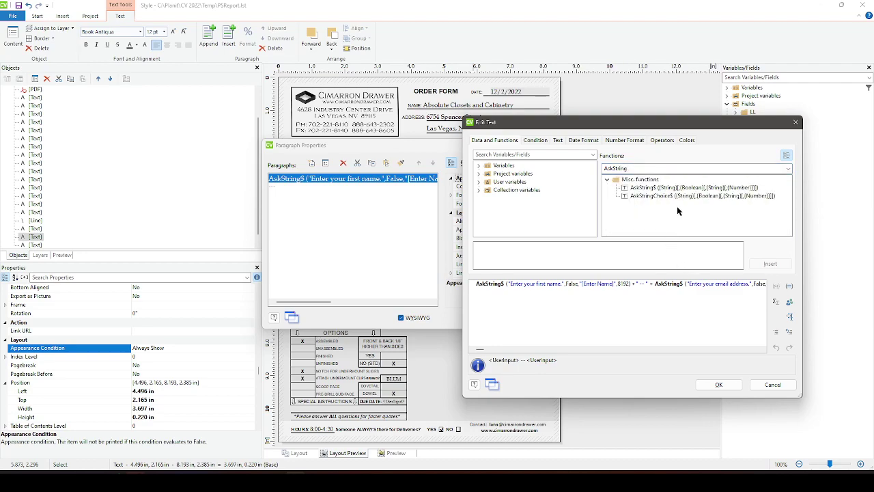
pyautogui.click(688, 195)
pyautogui.click(691, 189)
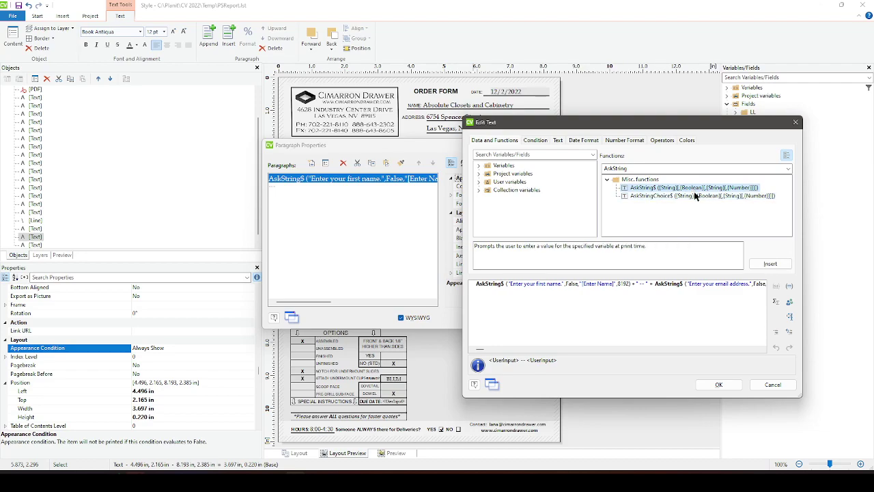
pyautogui.click(695, 196)
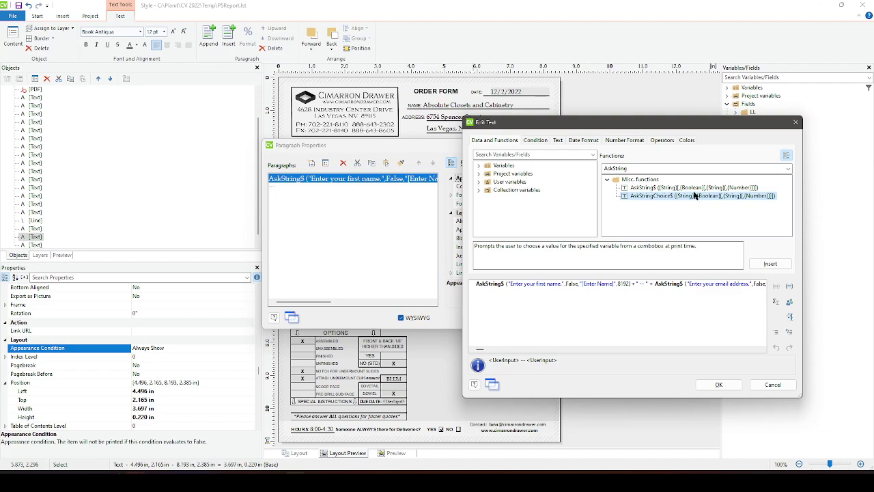
pyautogui.click(695, 188)
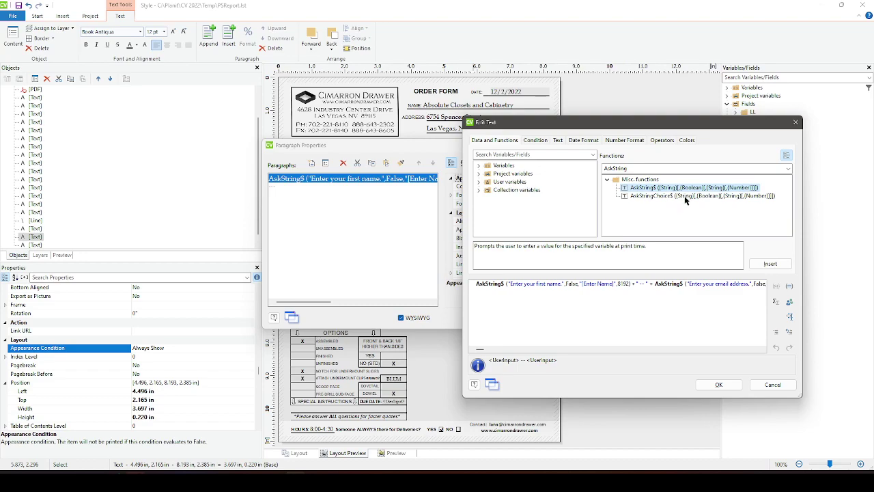
pyautogui.click(687, 198)
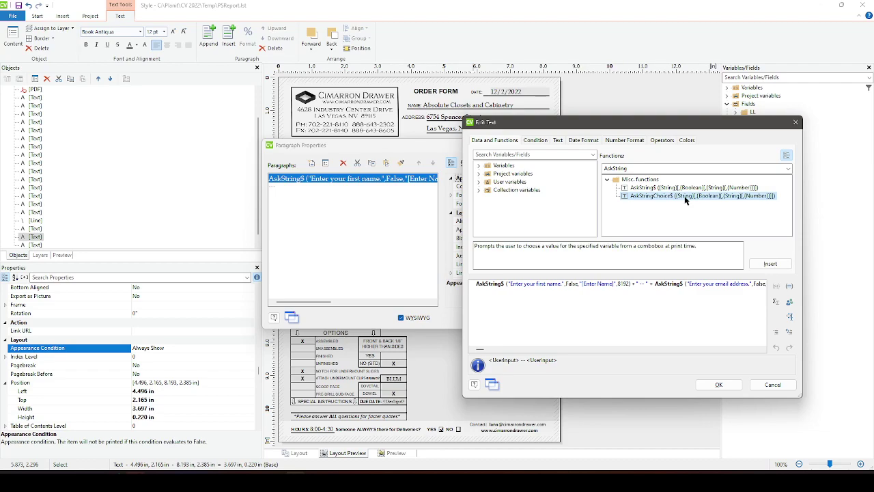
# Step: Cancel the Edit Text and Paragraph Properties dialogs, deselect the field, and close the designer
pyautogui.click(787, 385)
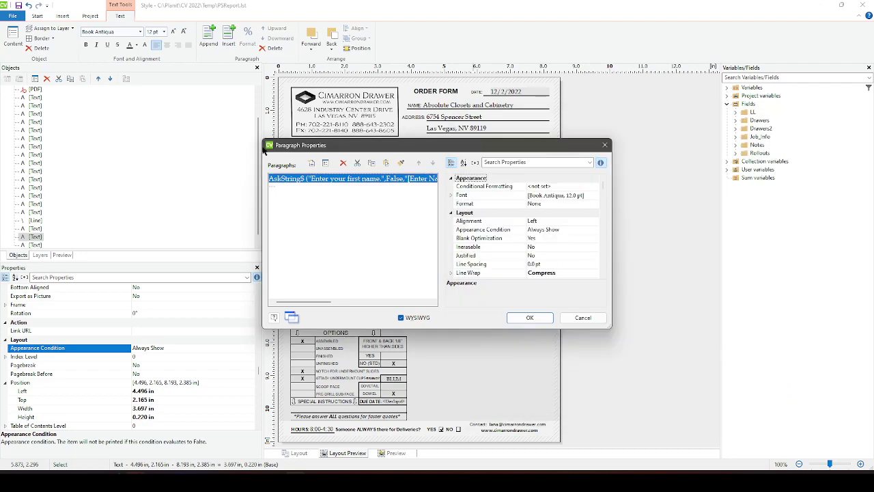
pyautogui.click(590, 318)
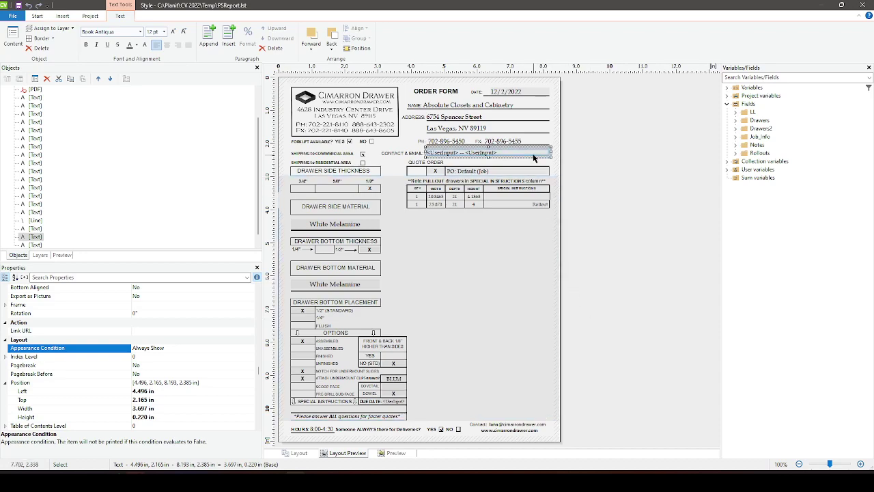
pyautogui.click(650, 330)
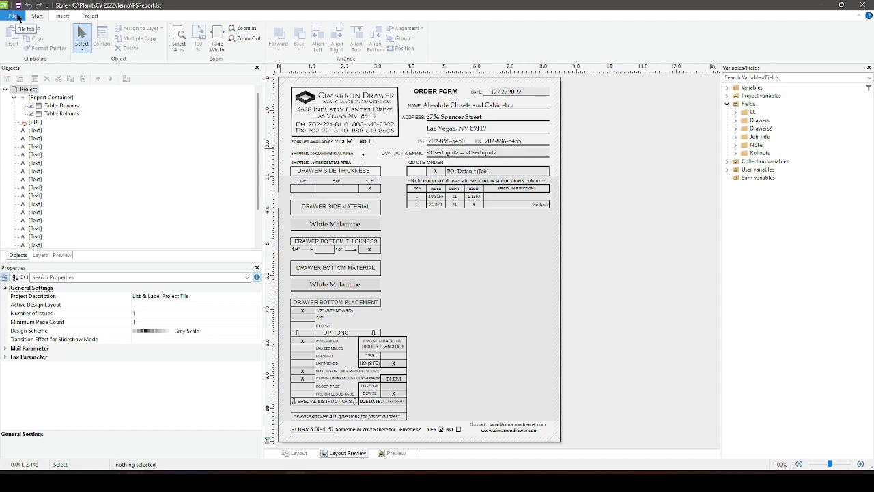
pyautogui.click(868, 5)
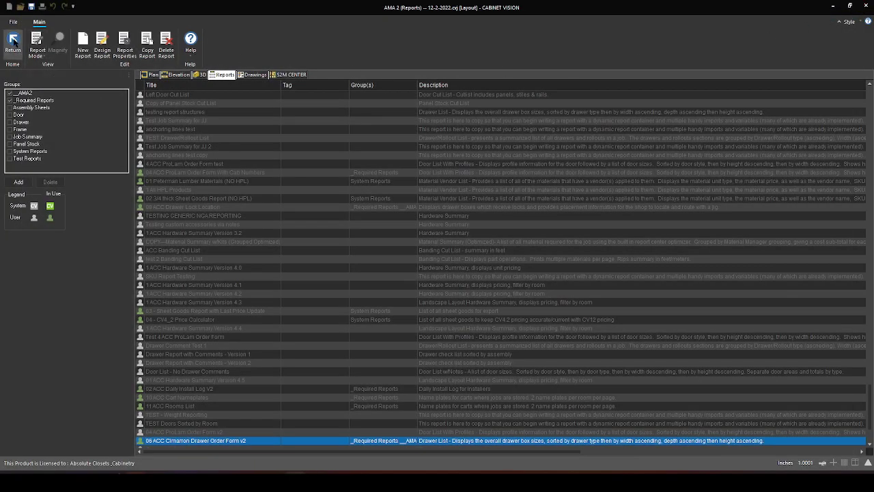
# Step: Run the selected order form report, accepting the default name to get the ProLam Order Form preview
pyautogui.press('Return')
pyautogui.click(457, 256)
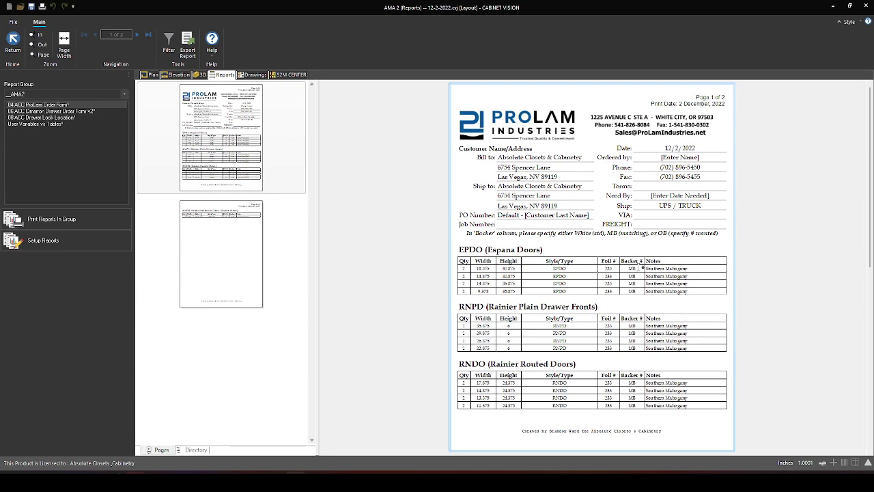
# Step: Pick MB from the first EPDO row's Backer # list, then clear it and enter 715 instead
pyautogui.click(640, 268)
pyautogui.click(639, 269)
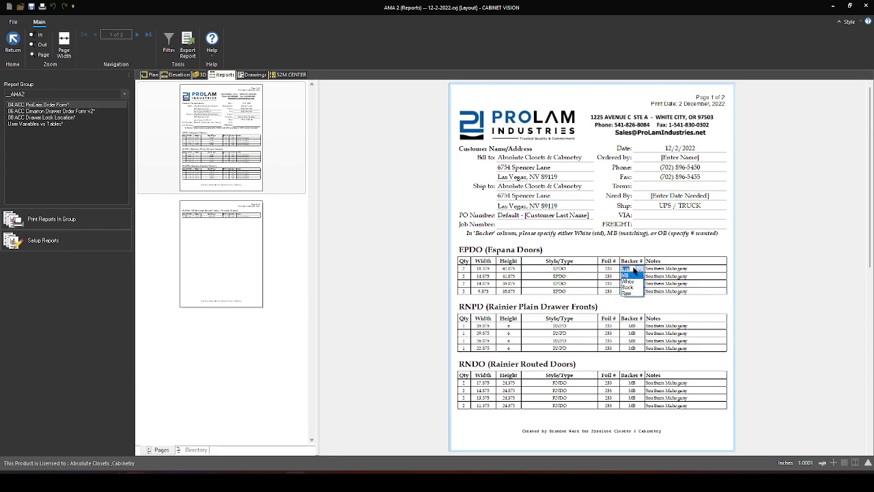
pyautogui.click(632, 275)
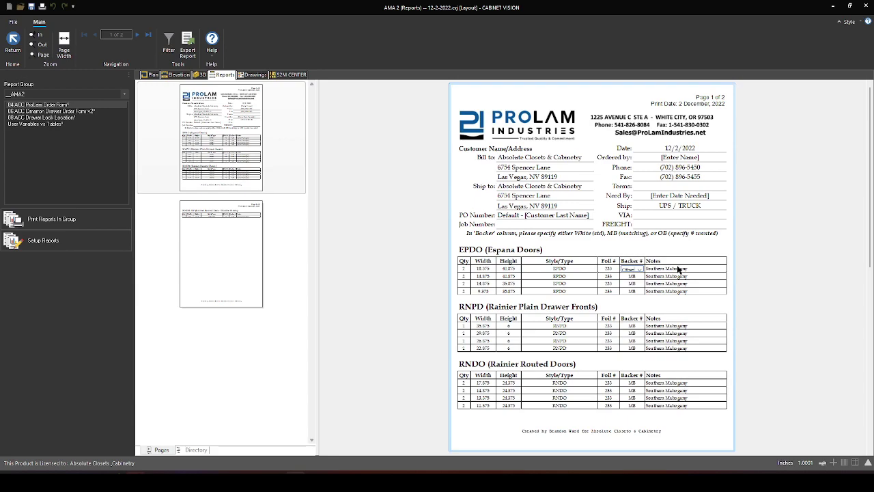
pyautogui.click(632, 268)
pyautogui.press('BackSpace')
pyautogui.click(685, 274)
# Step: Choose White, Raw and White as the Backer # for EPDO rows two, three and four
pyautogui.click(635, 276)
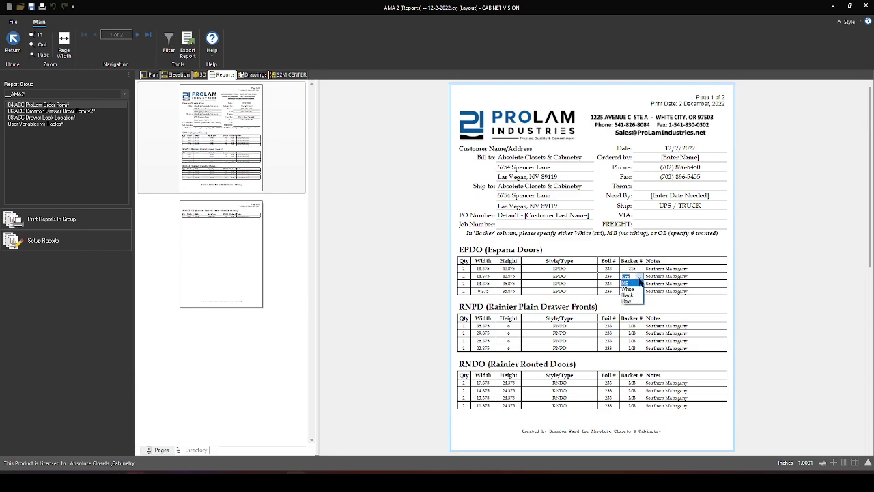
pyautogui.click(635, 289)
pyautogui.click(635, 283)
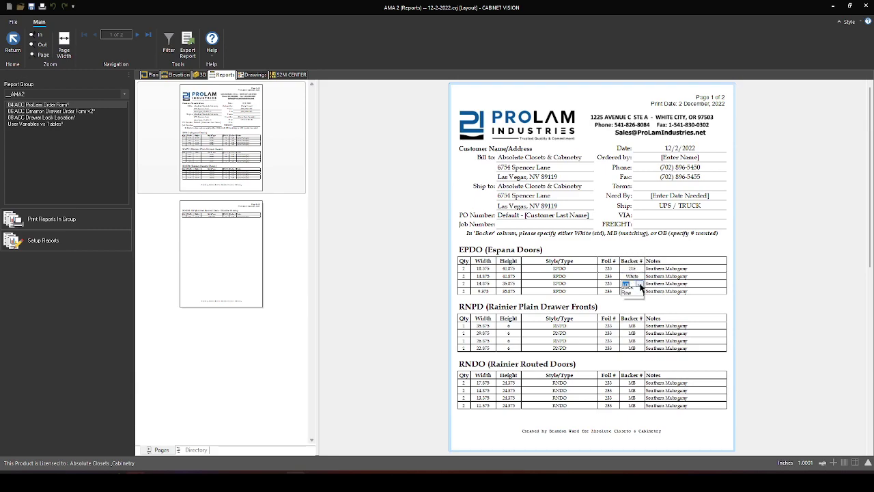
pyautogui.click(637, 308)
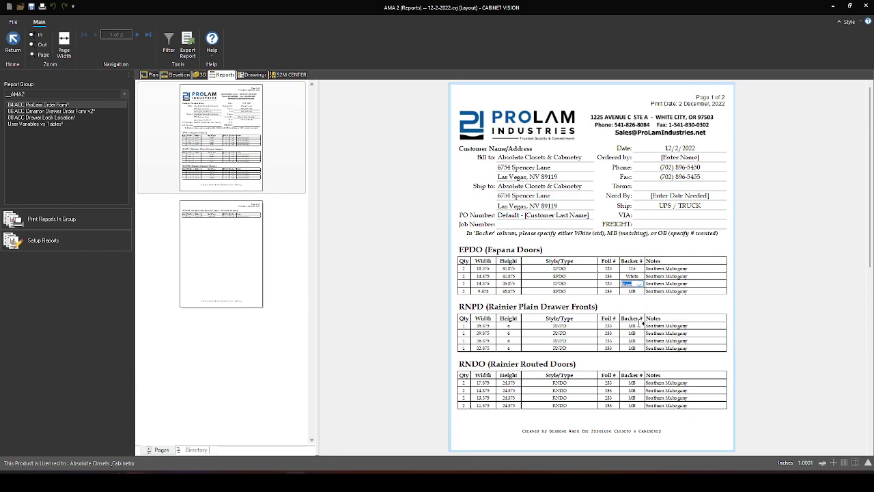
pyautogui.click(638, 292)
pyautogui.click(635, 305)
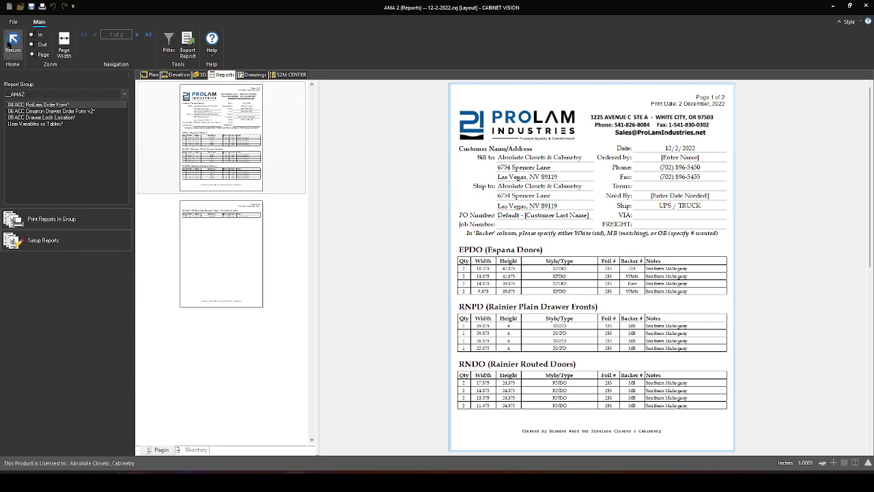
# Step: Close the report preview and open base cabinet #6 from the wall elevation
pyautogui.click(13, 40)
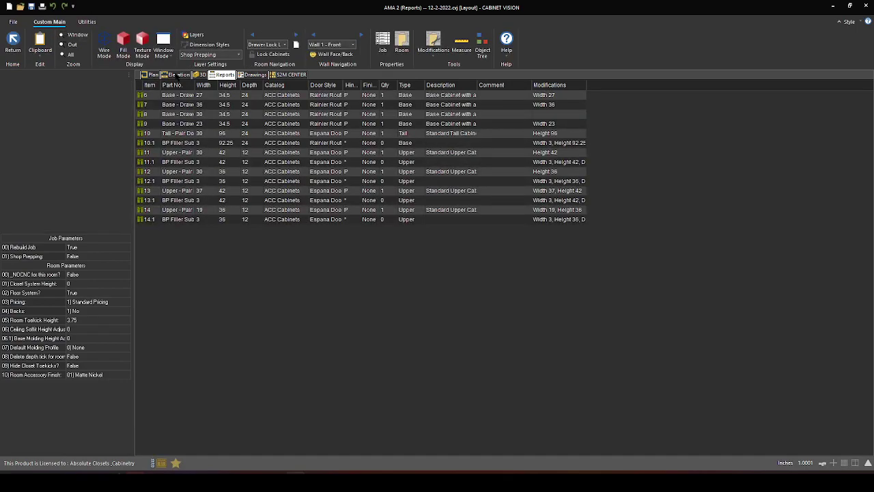
pyautogui.click(174, 74)
pyautogui.scroll(2, 457, 335)
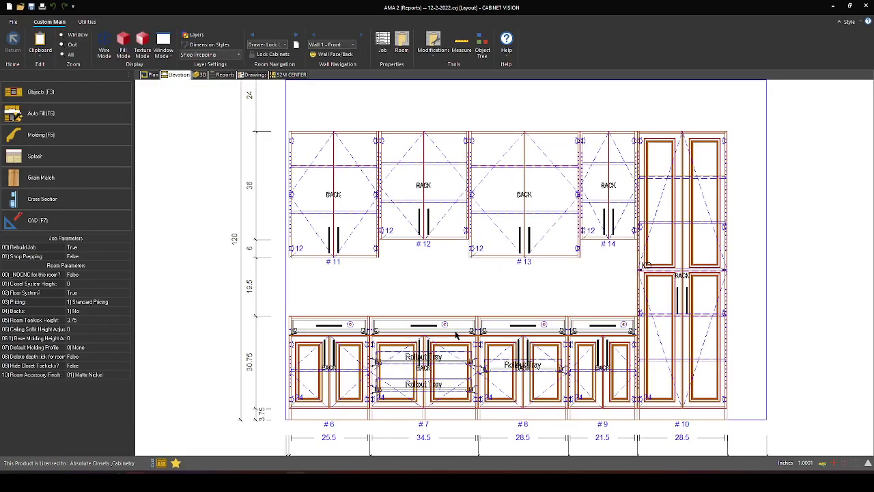
pyautogui.scroll(1, 457, 334)
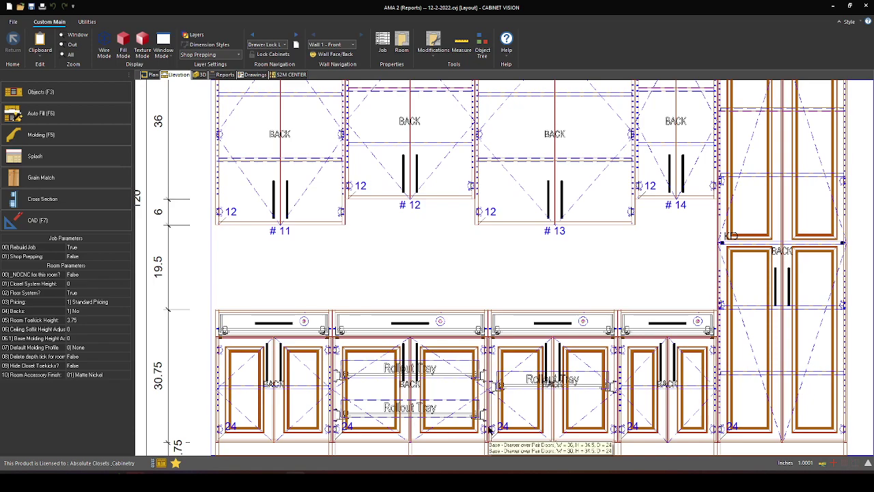
pyautogui.click(311, 326)
pyautogui.doubleClick(311, 326)
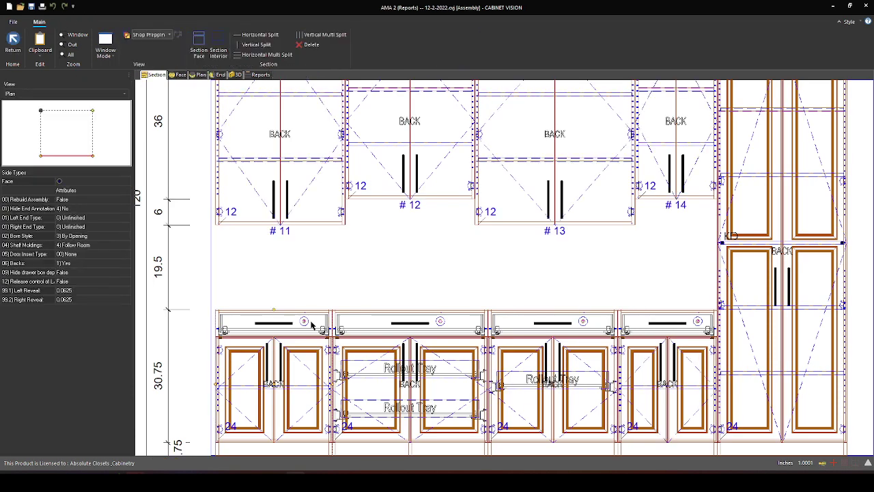
# Step: View cabinet #6 from its end as a rendered 3D model and rotate it to show its right side
pyautogui.click(220, 75)
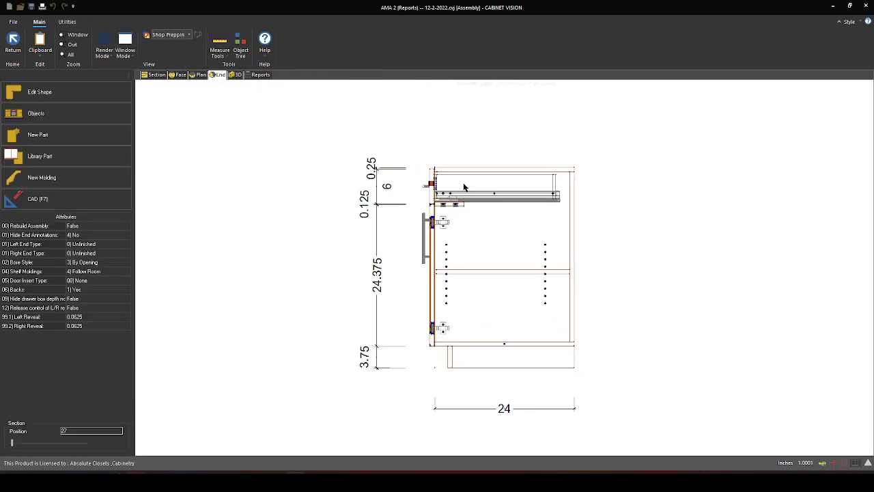
pyautogui.scroll(5, 451, 184)
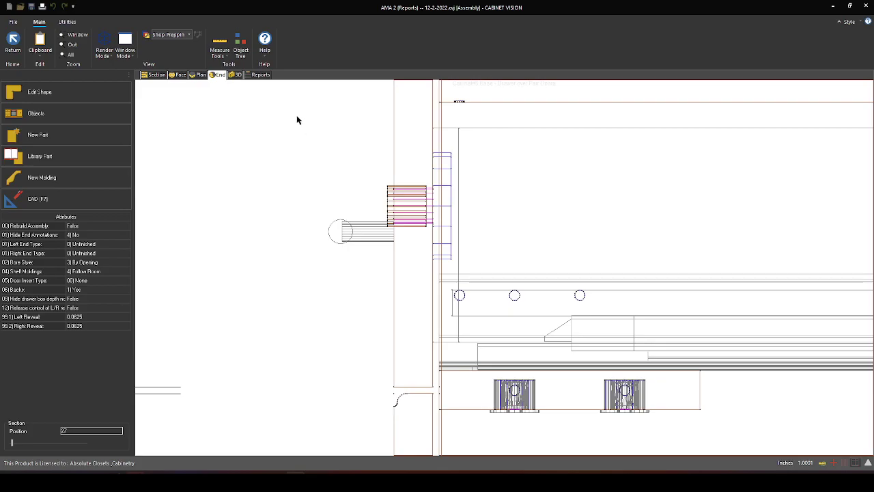
pyautogui.click(235, 75)
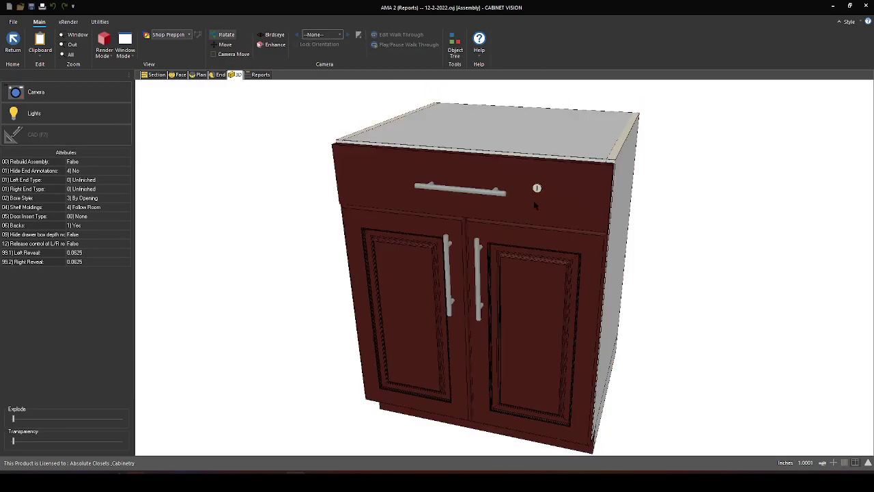
pyautogui.moveTo(568, 193)
pyautogui.mouseDown()
pyautogui.moveTo(442, 206)
pyautogui.moveTo(445, 199)
pyautogui.mouseUp()
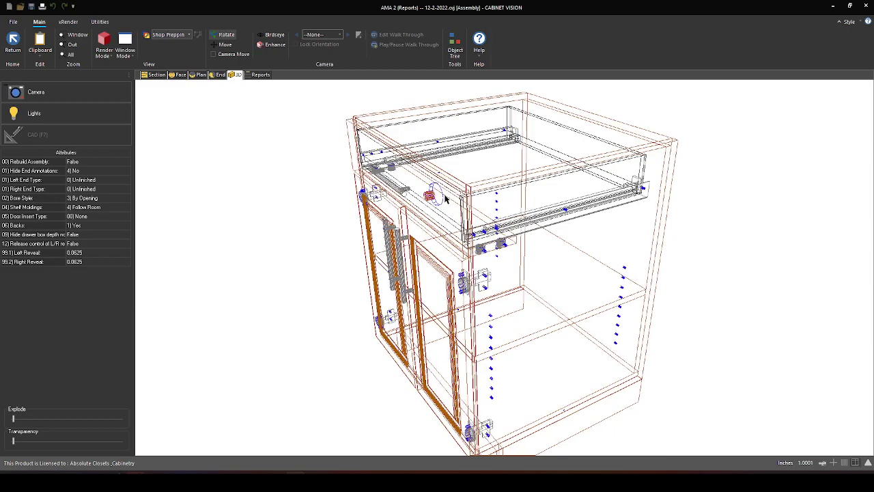
pyautogui.moveTo(445, 199); pyautogui.dragTo(445, 199)
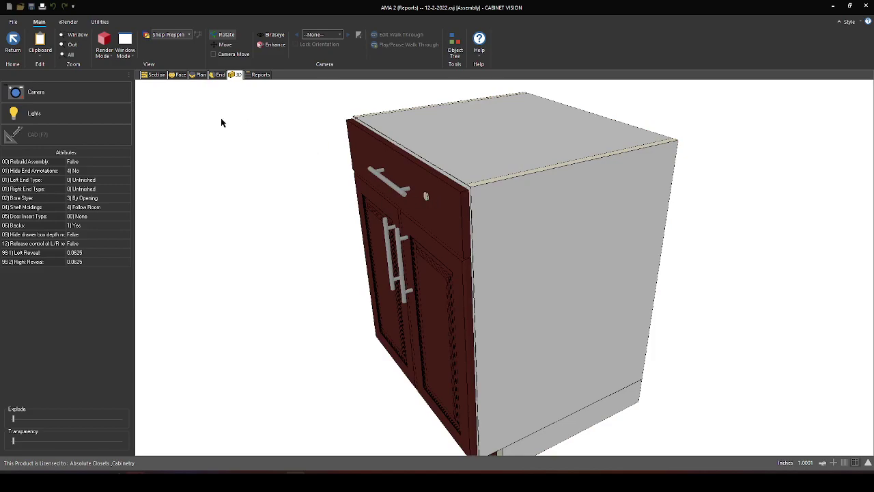
# Step: In the end section view, open the BF – Drawer Box Sub Front part for editing
pyautogui.click(219, 75)
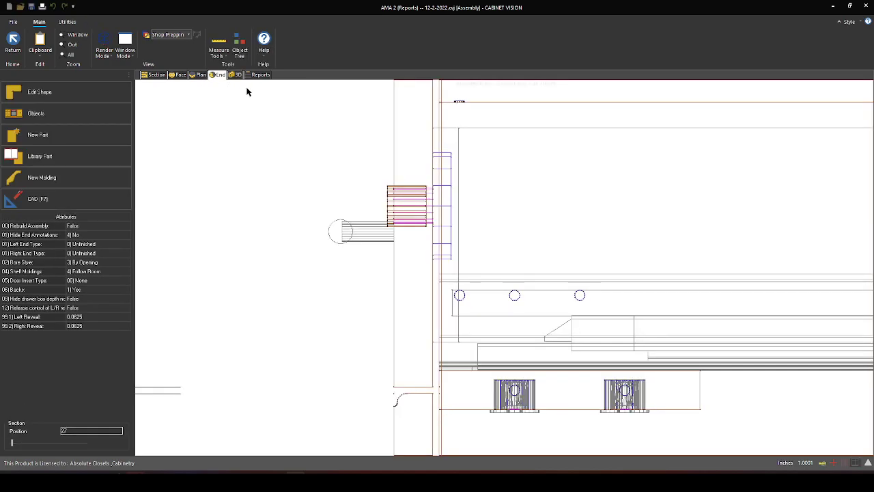
pyautogui.click(449, 150)
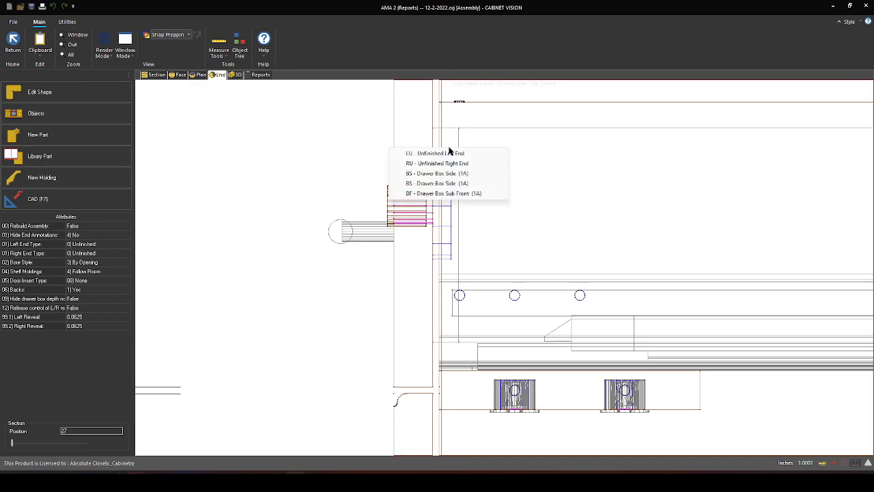
pyautogui.click(449, 194)
pyautogui.doubleClick(453, 150)
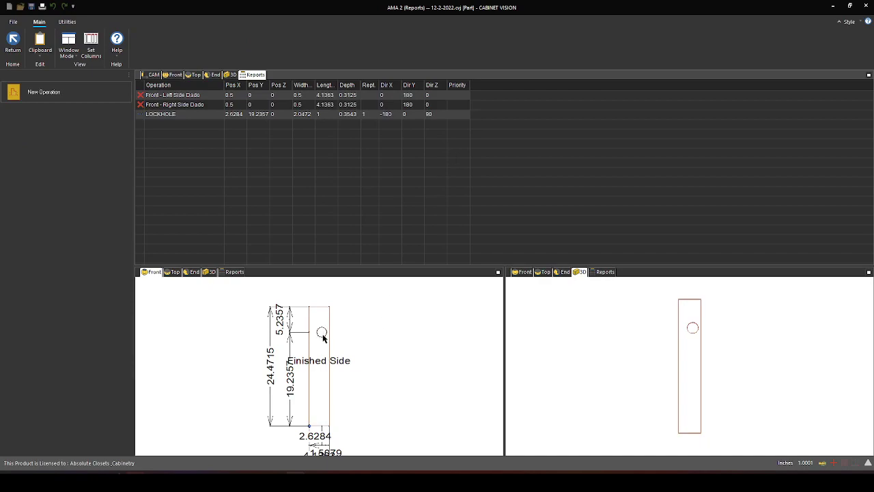
# Step: Return twice to the cabinet assembly, then bring the Revu PDF window forward
pyautogui.click(13, 43)
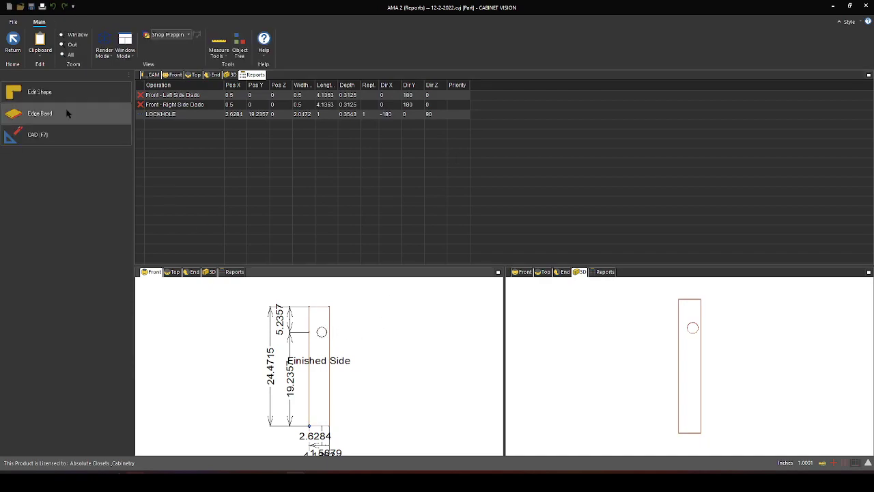
pyautogui.click(13, 42)
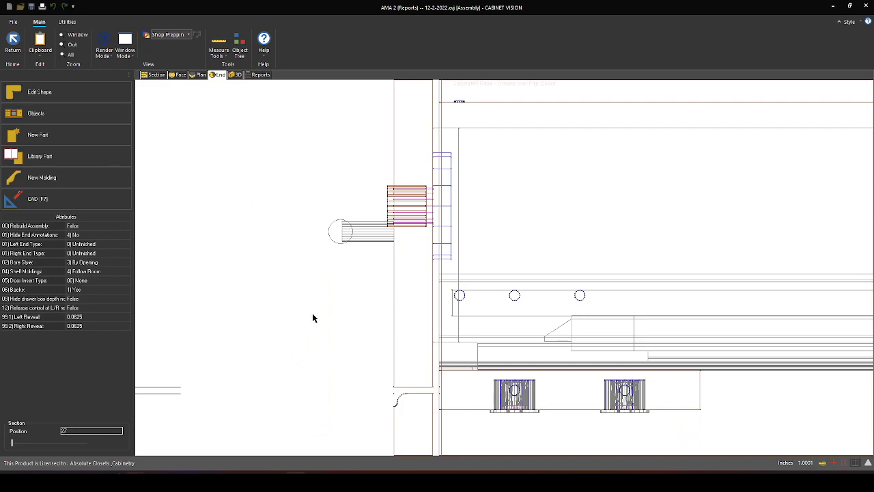
pyautogui.moveTo(275, 478)
pyautogui.click(275, 432)
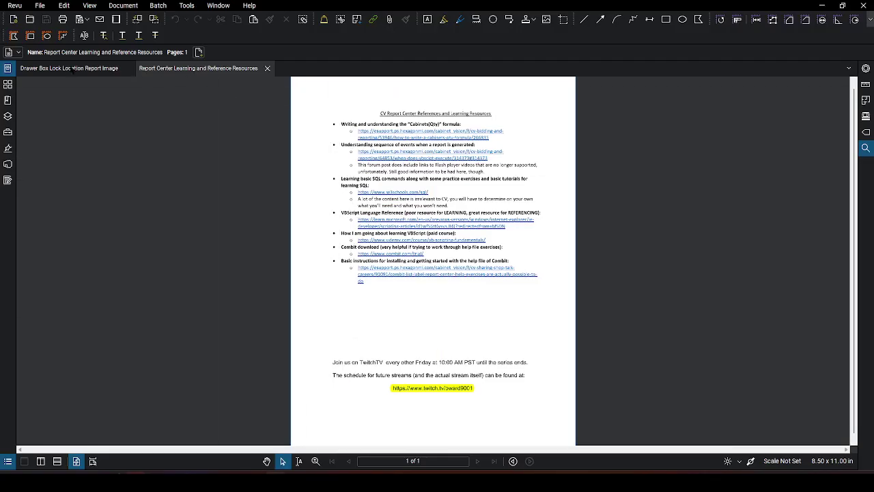
# Step: Show the Drawer Box Lock Location Report Image document in Revu, then pan and zoom it
pyautogui.click(71, 69)
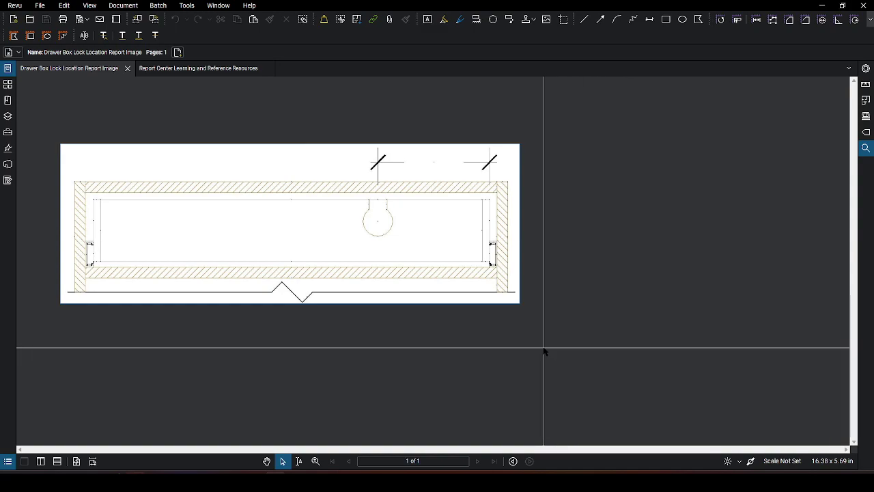
pyautogui.moveTo(542, 351); pyautogui.dragTo(628, 356, button='middle')
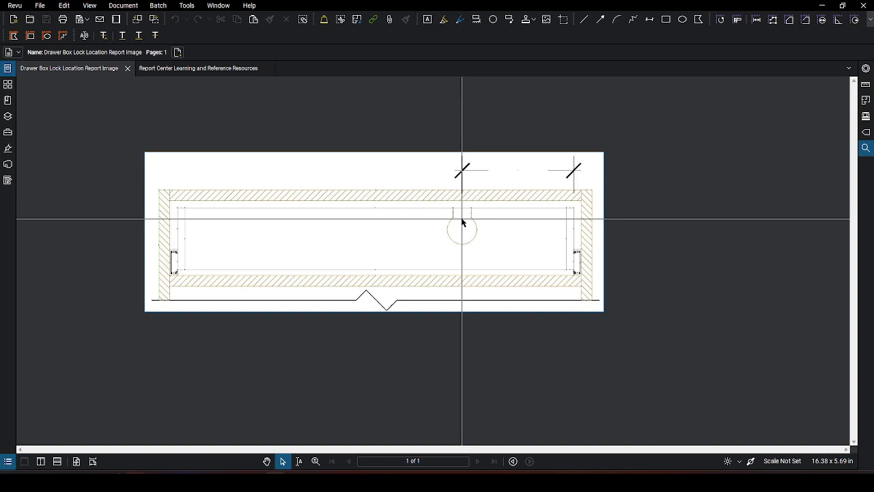
pyautogui.scroll(2, 462, 221)
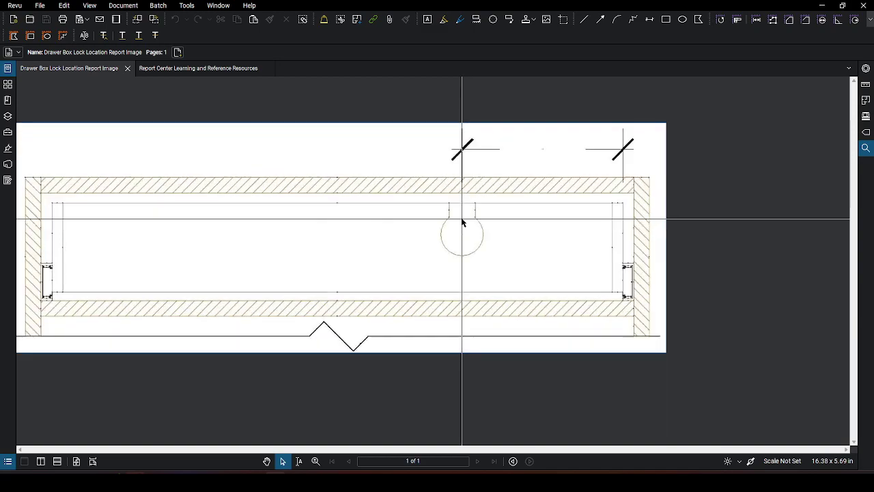
pyautogui.scroll(-2, 478, 239)
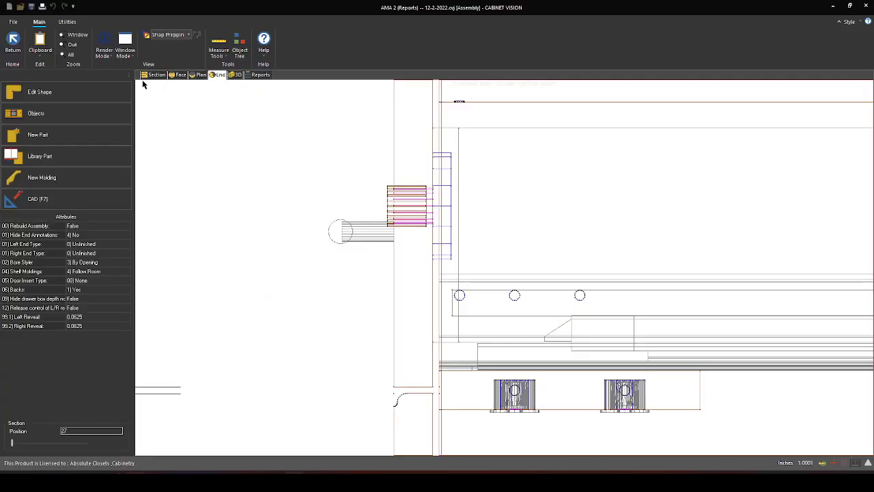
# Step: Exit the cabinet assembly back to the room and open the Reports tab
pyautogui.click(13, 37)
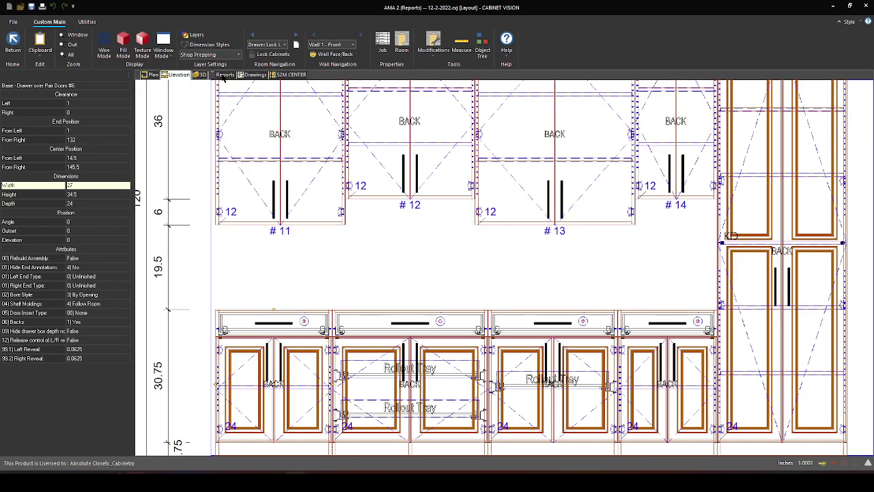
pyautogui.click(224, 75)
# Step: In Report Center, generate the 08 ACC Drawer Lock Location report and scroll its preview
pyautogui.click(86, 137)
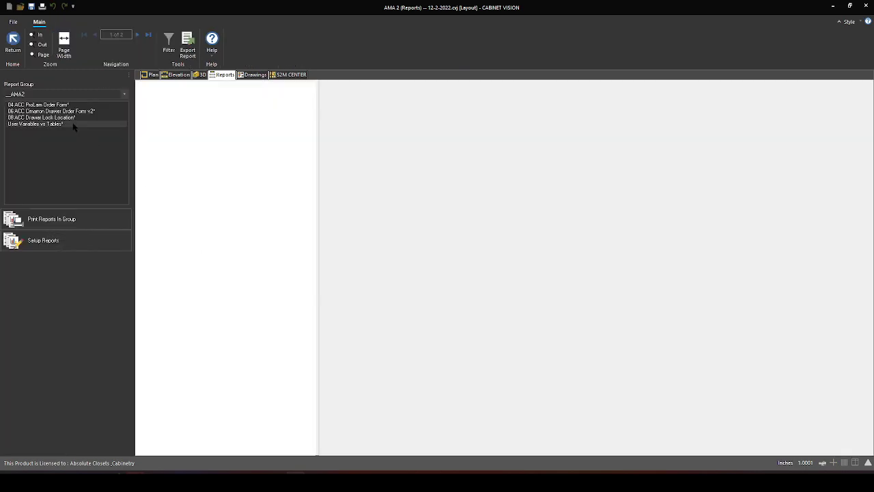
pyautogui.click(54, 118)
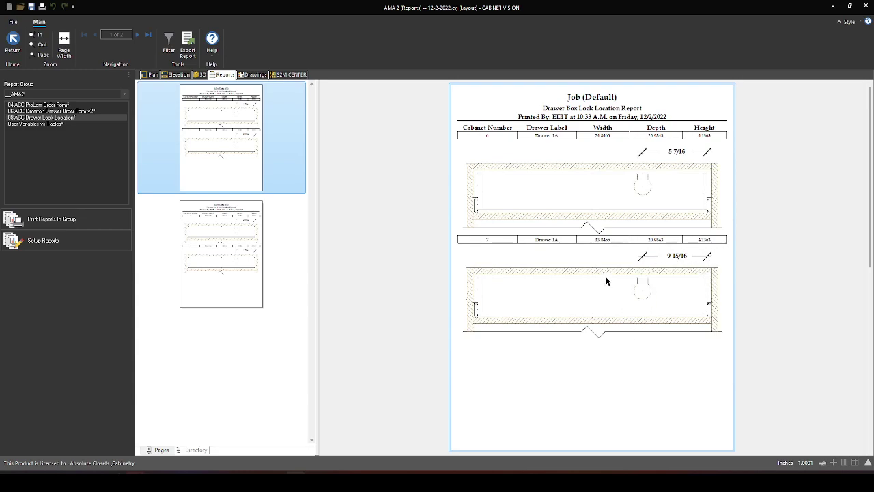
pyautogui.scroll(-5, 605, 282)
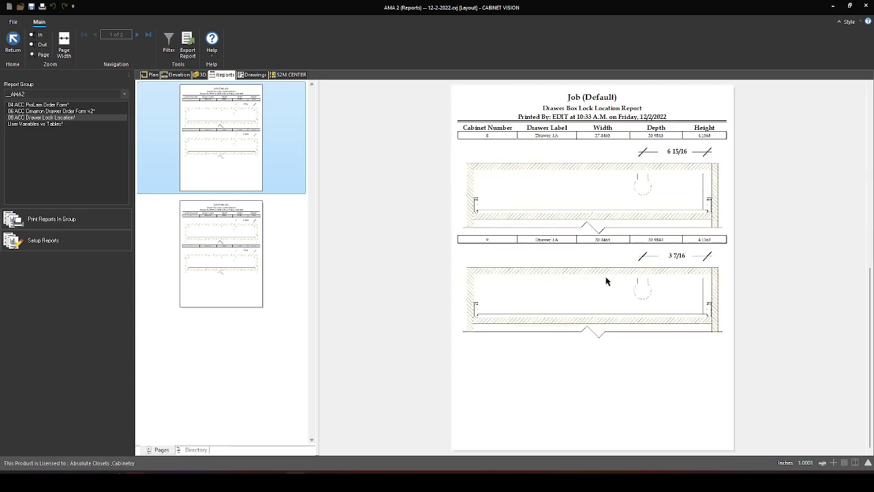
# Step: Scroll the lock location report back to page 1 and bring up its print options with Ctrl+P
pyautogui.scroll(2, 672, 252)
pyautogui.scroll(1, 672, 256)
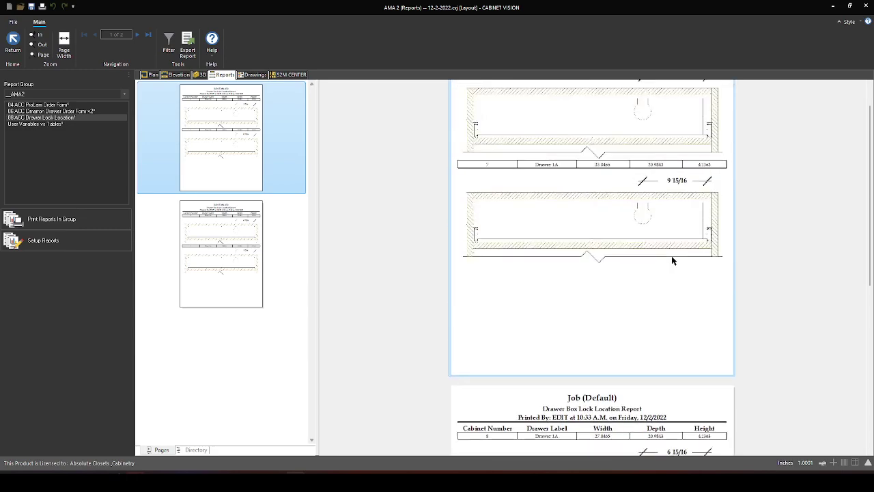
pyautogui.scroll(-3, 673, 254)
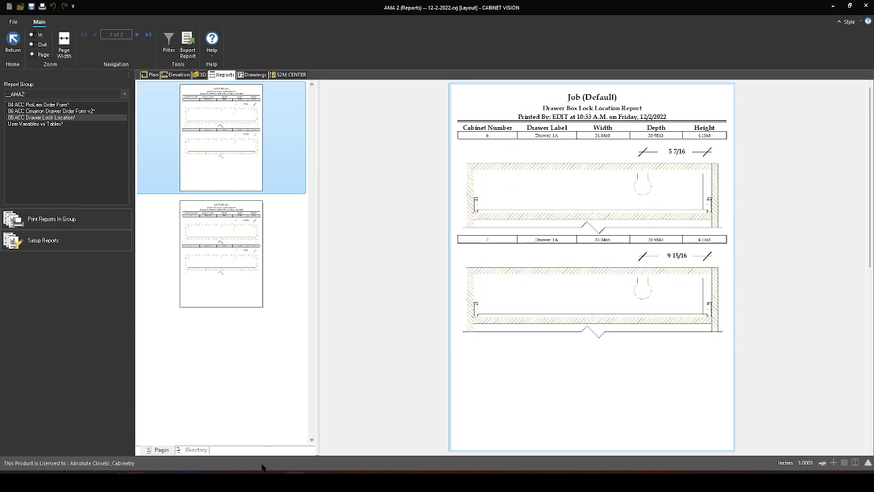
pyautogui.click(406, 244)
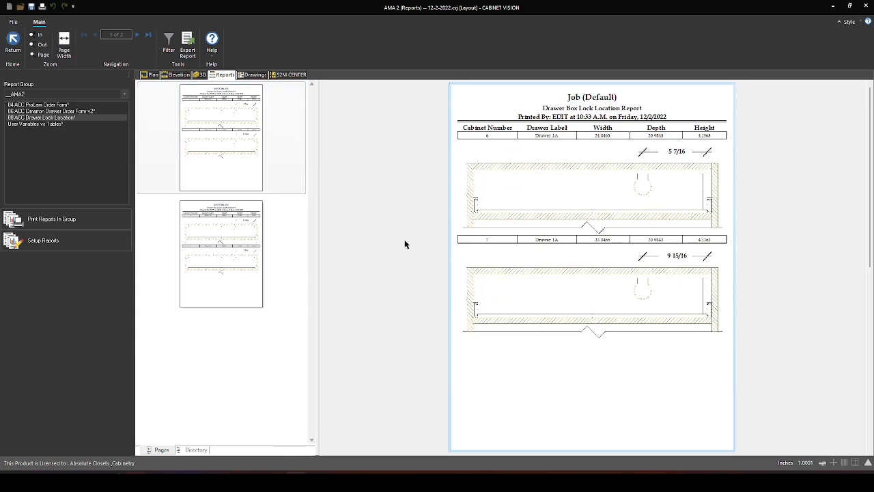
pyautogui.hotkey('ctrl', 'p')
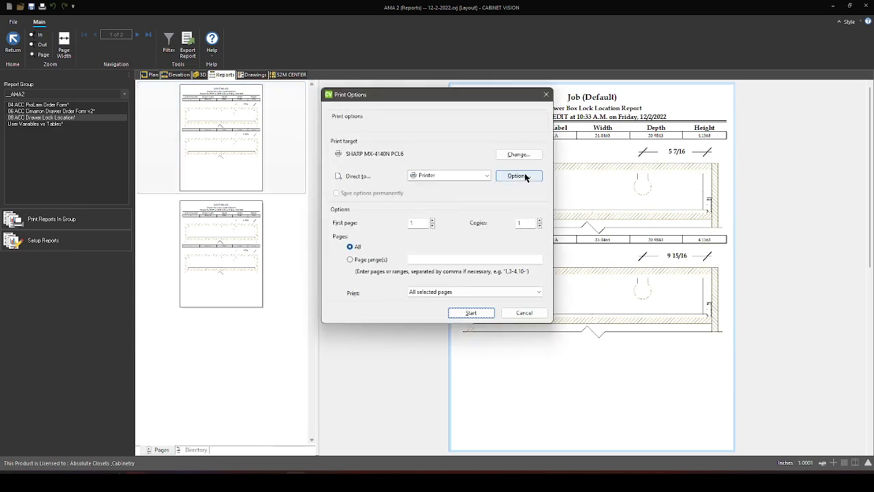
# Step: Switch the printer to Bluebeam PDF and print to 'delete me', overwriting the existing file
pyautogui.click(464, 164)
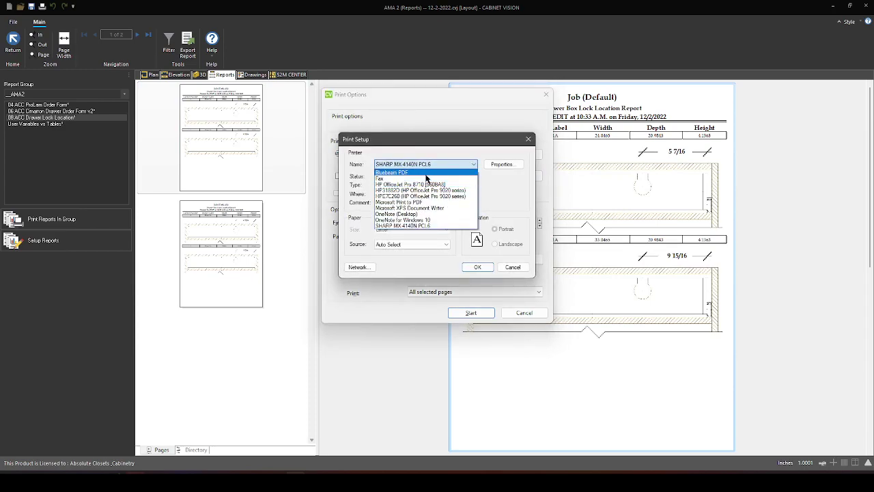
pyautogui.click(432, 215)
pyautogui.click(477, 267)
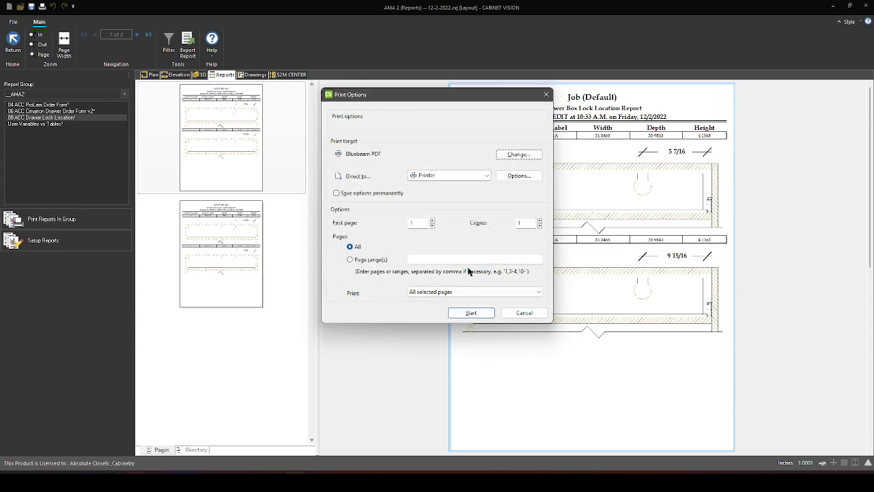
pyautogui.click(471, 313)
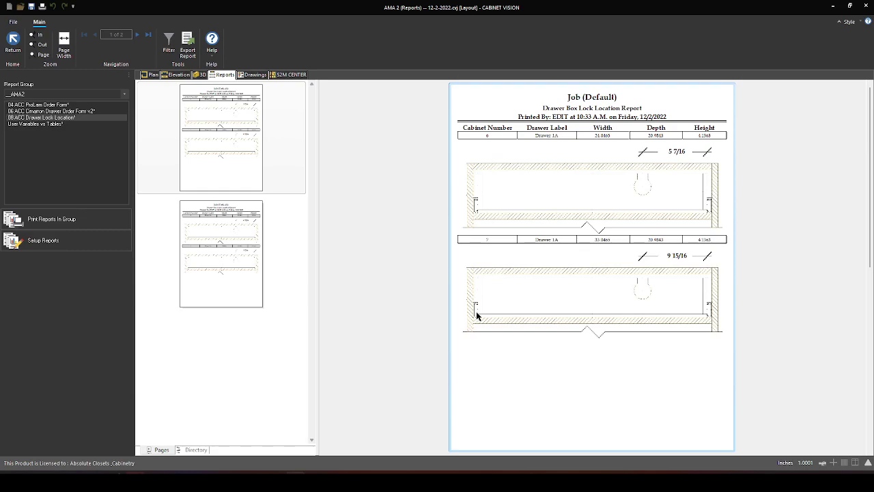
pyautogui.write('delete me')
pyautogui.press('Return')
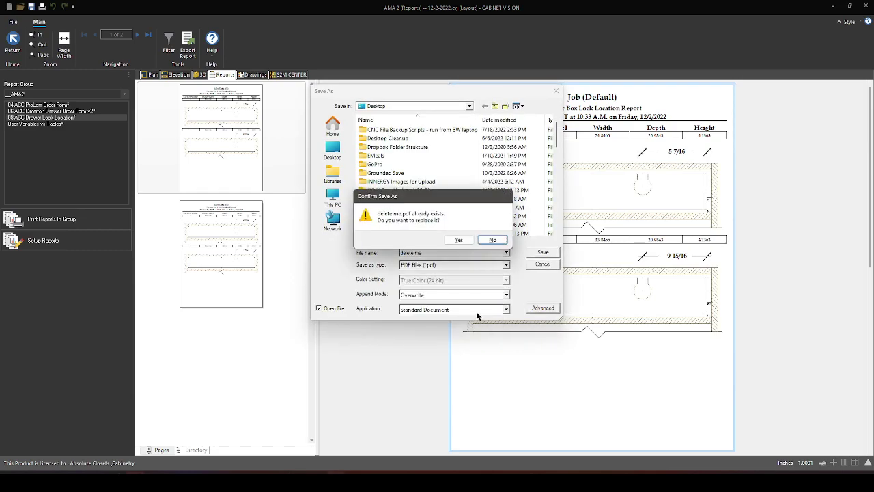
pyautogui.click(459, 240)
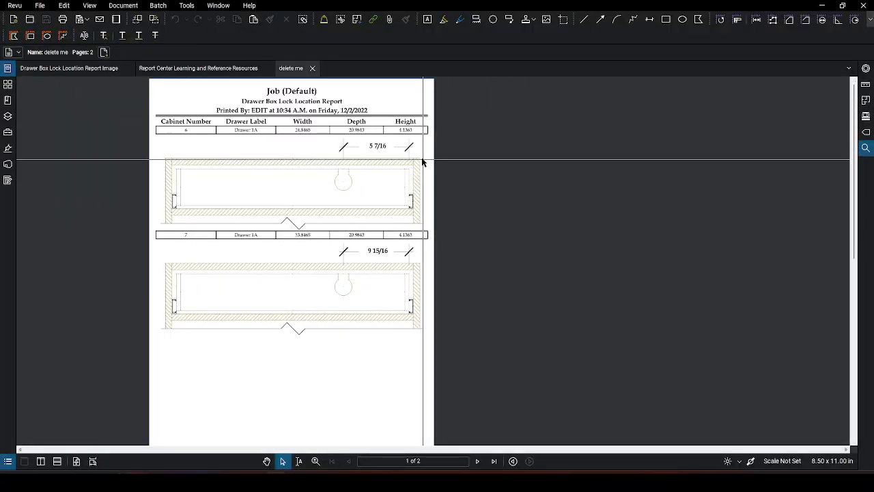
# Step: Scroll through the printed delete me.pdf, jumping back to the report header
pyautogui.scroll(3, 361, 153)
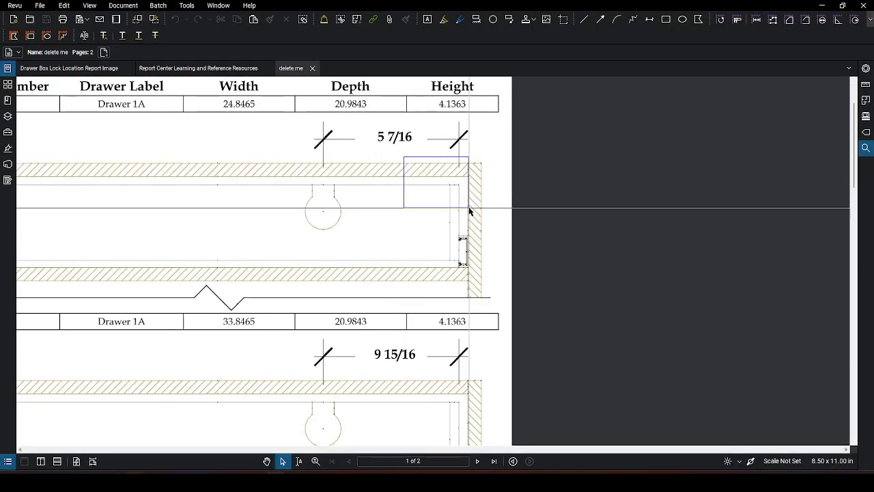
pyautogui.press('Home')
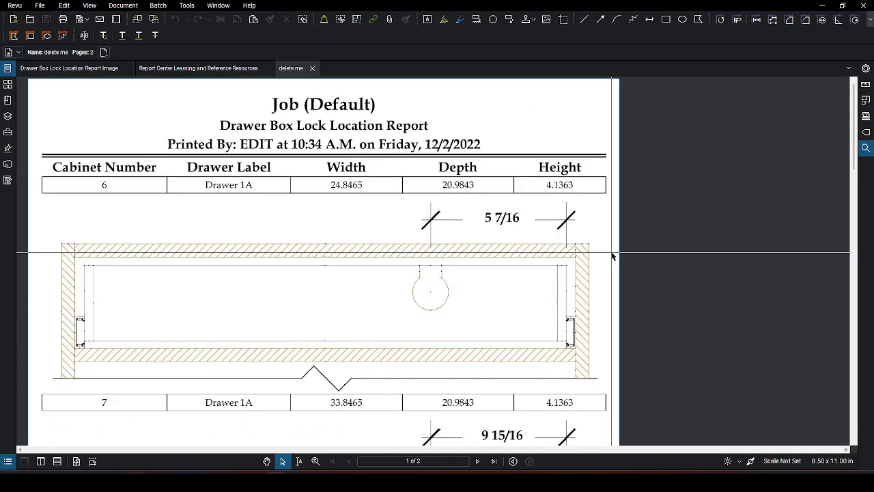
pyautogui.scroll(-3, 608, 289)
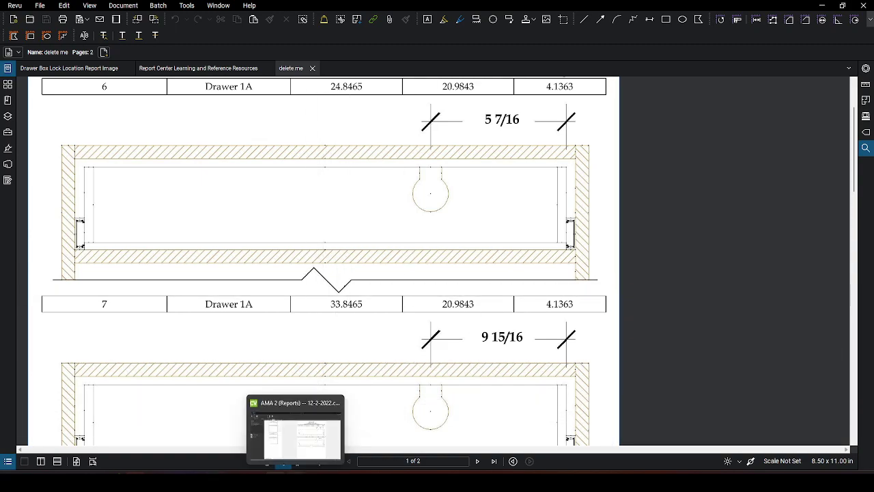
# Step: Back in Cabinet Vision, open 08 ACC Drawer Lock Location from Setup Reports in the report designer
pyautogui.click(294, 434)
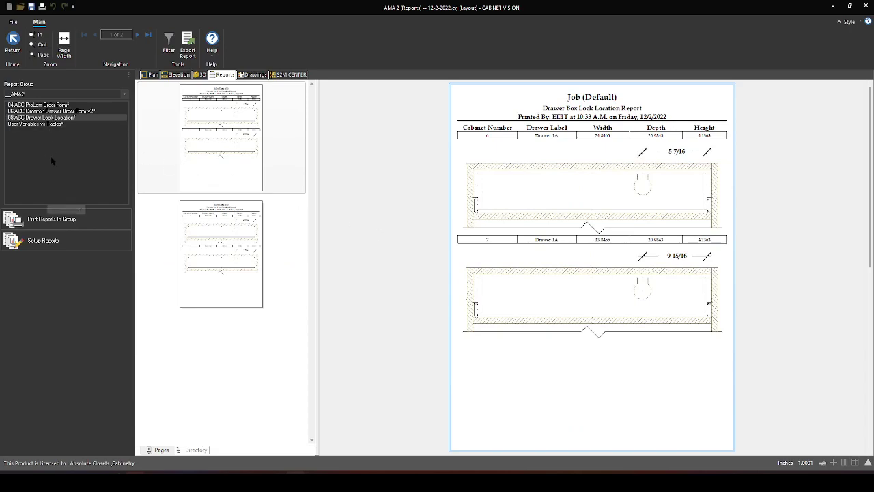
pyautogui.click(55, 241)
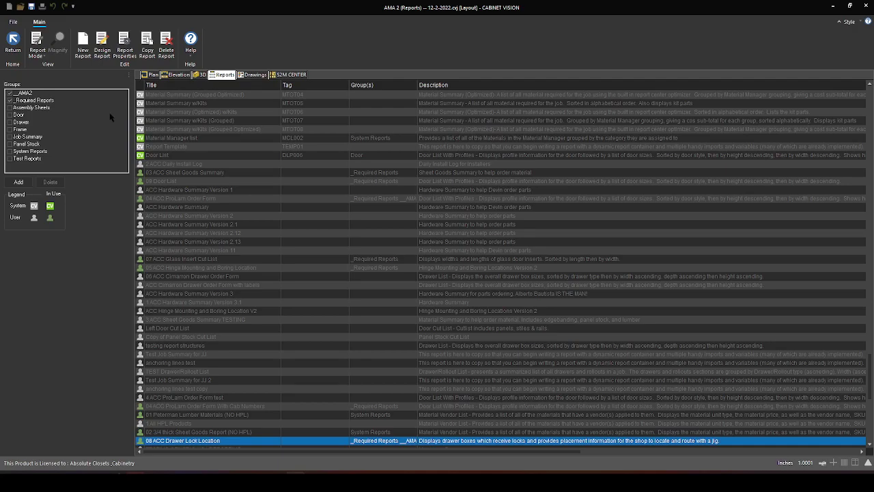
pyautogui.click(102, 45)
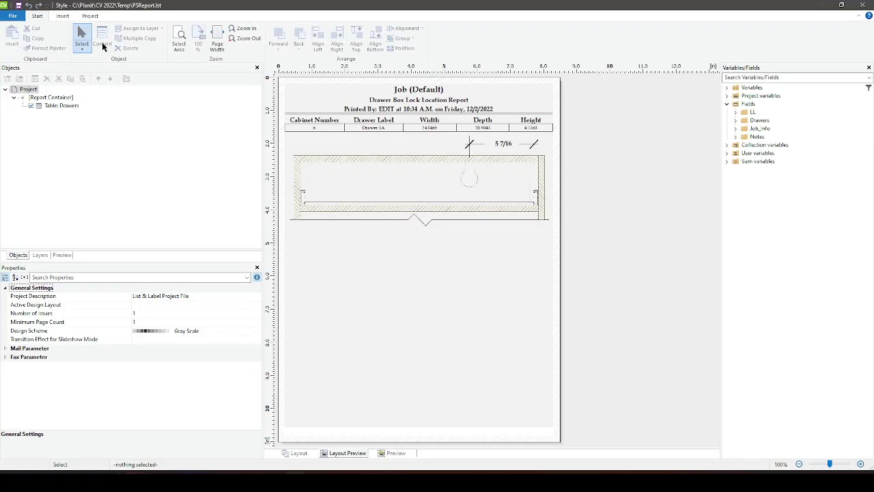
# Step: Open the Drawers table contents and edit Line Definition 3's ToFrac$ lock-offset formula
pyautogui.click(71, 106)
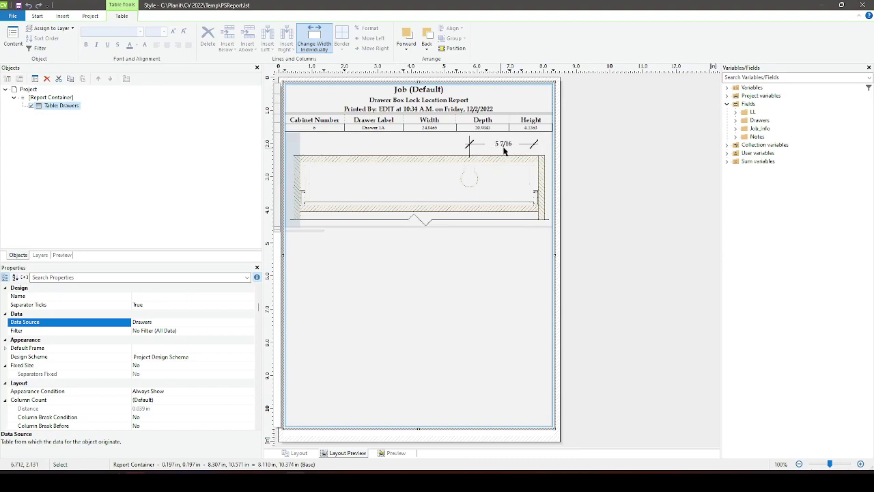
pyautogui.doubleClick(66, 107)
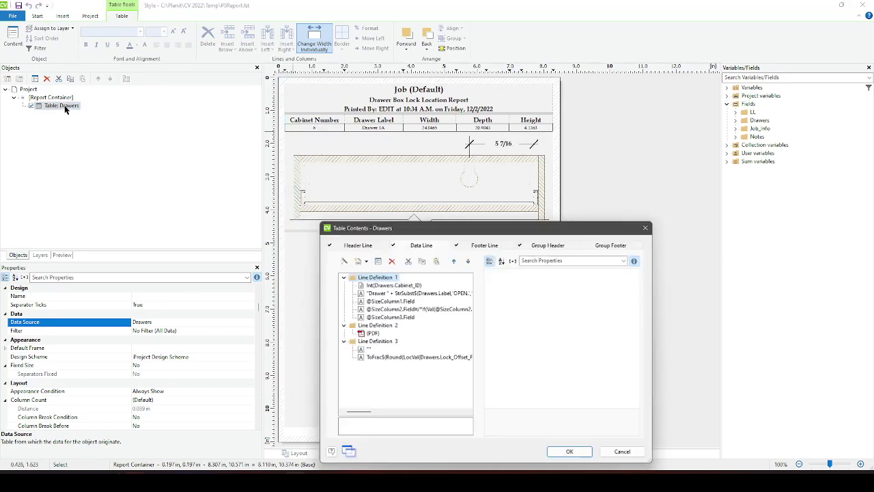
pyautogui.click(381, 358)
pyautogui.doubleClick(405, 358)
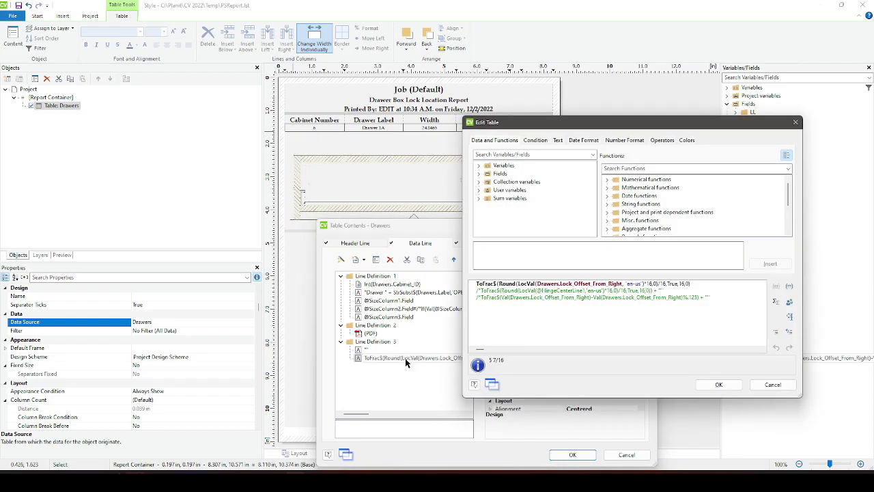
pyautogui.click(557, 283)
pyautogui.doubleClick(560, 283)
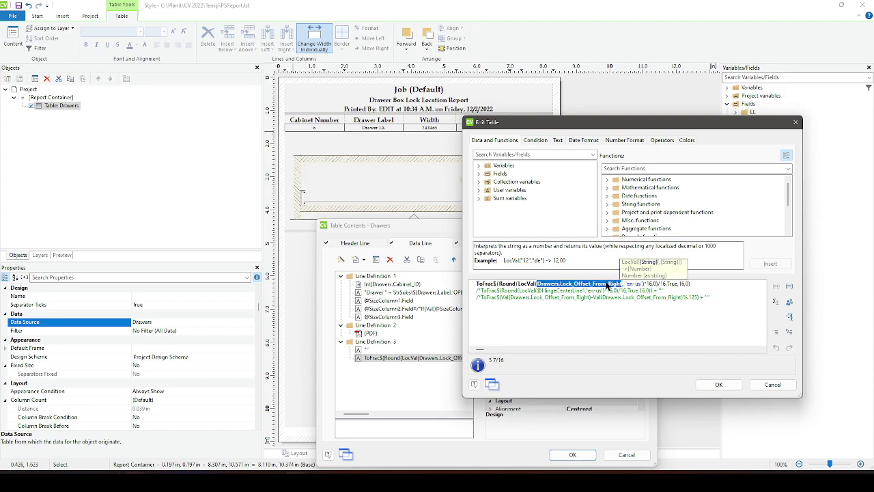
pyautogui.click(606, 284)
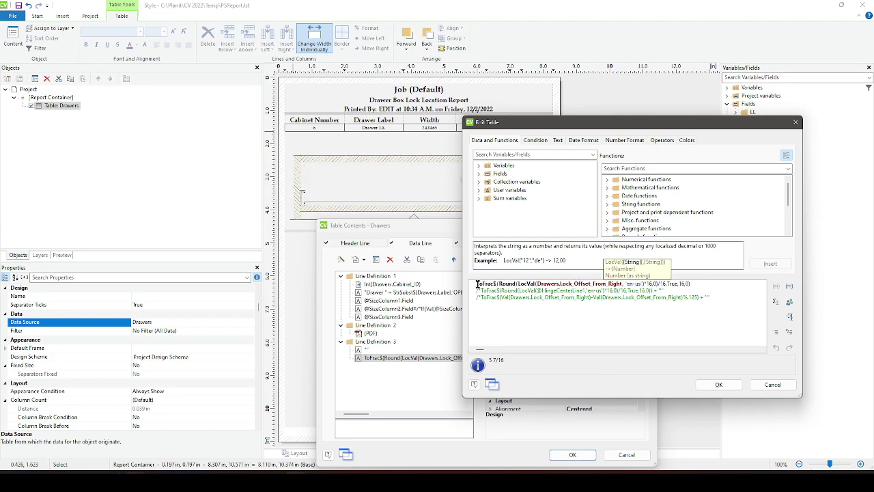
pyautogui.click(476, 283)
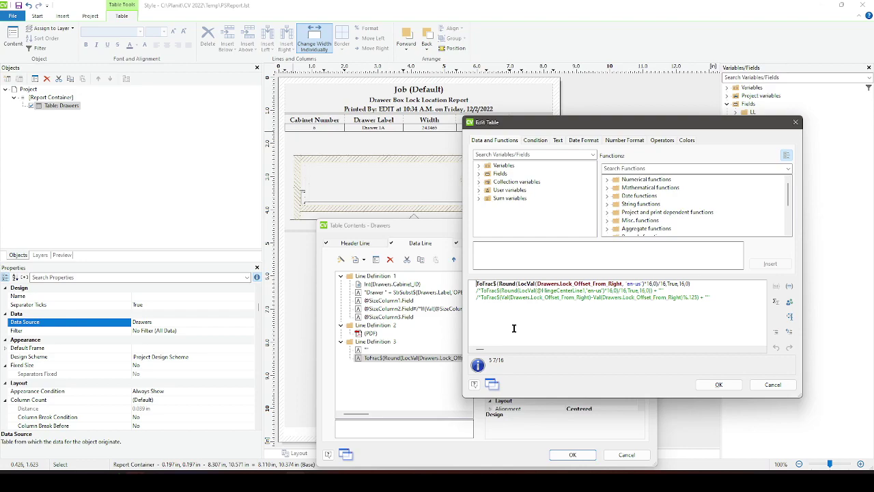
pyautogui.write('/*')
pyautogui.press('Home')
pyautogui.press('Return')
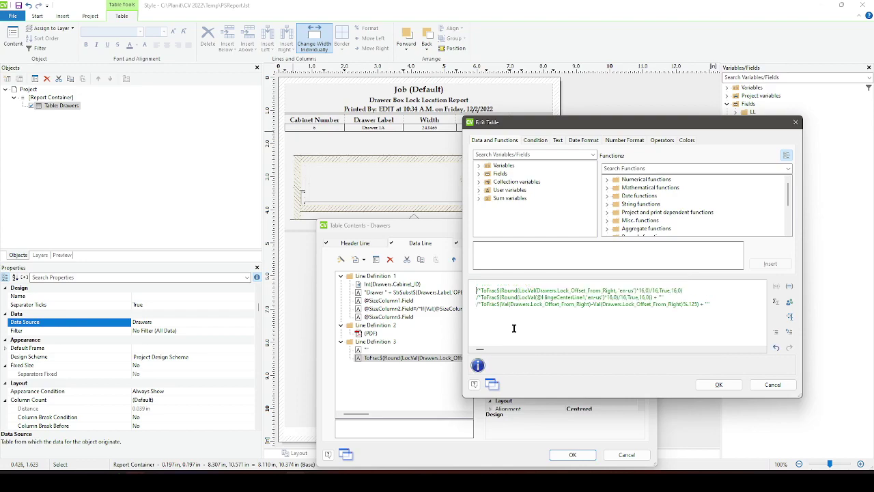
pyautogui.write('Drawers')
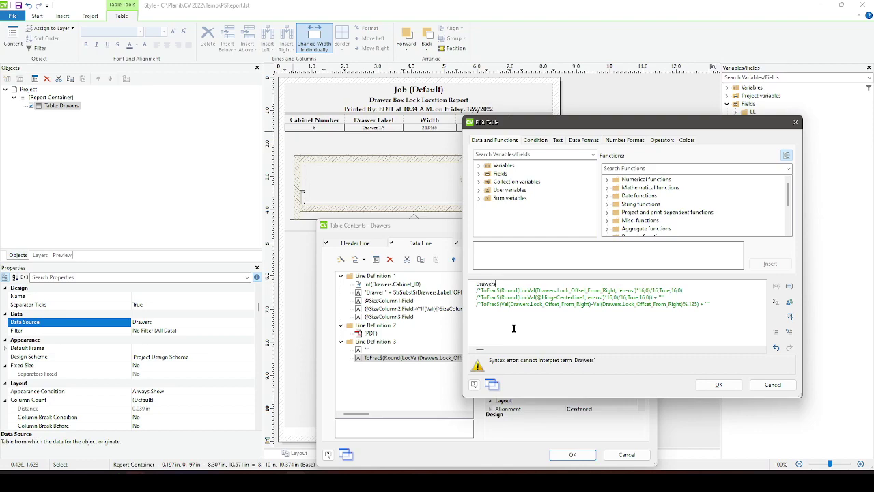
pyautogui.write('.Lock ')
pyautogui.write('Offset_From_Right')
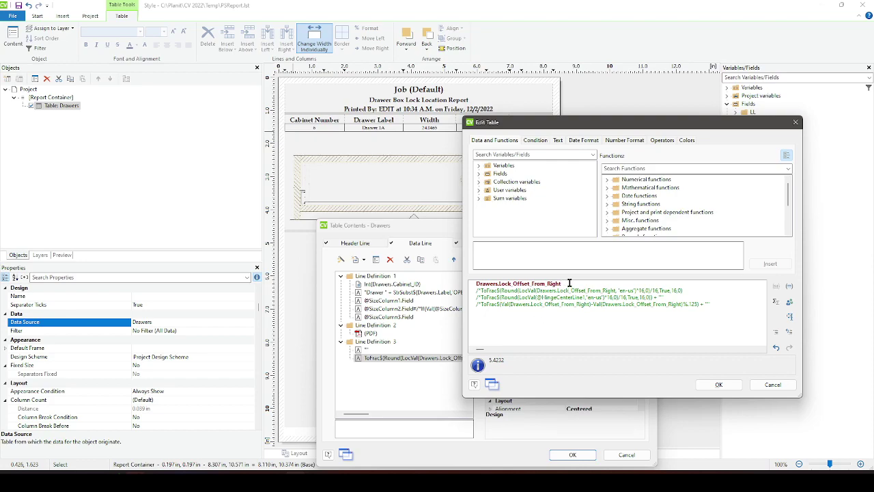
pyautogui.moveTo(564, 285); pyautogui.dragTo(477, 282)
pyautogui.press('BackSpace')
pyautogui.click(480, 290)
pyautogui.press('BackSpace')
pyautogui.press('BackSpace')
pyautogui.press('BackSpace')
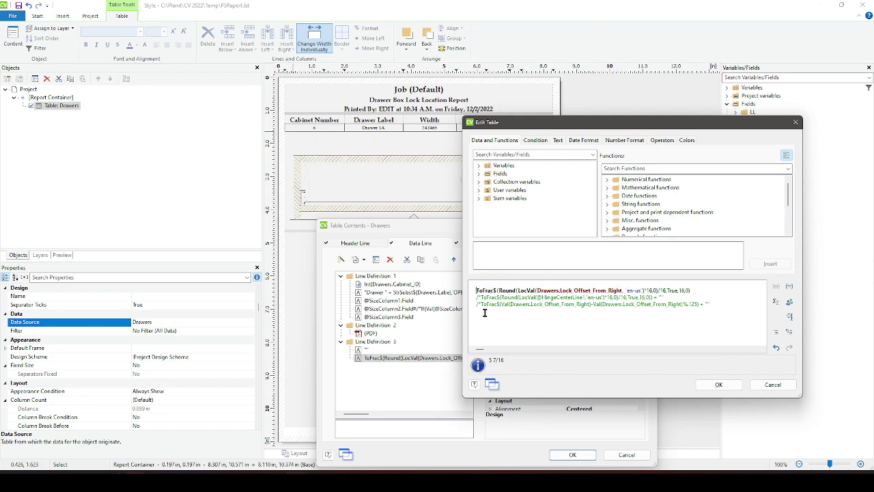
# Step: Discard the formula test and check the PDF drawing item's embedded file setting
pyautogui.click(764, 384)
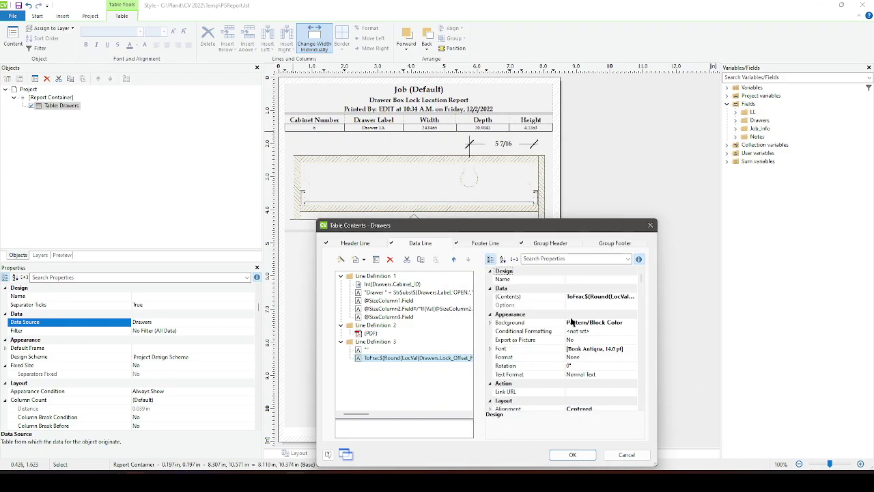
pyautogui.click(369, 333)
pyautogui.moveTo(423, 237); pyautogui.dragTo(569, 157)
pyautogui.click(736, 225)
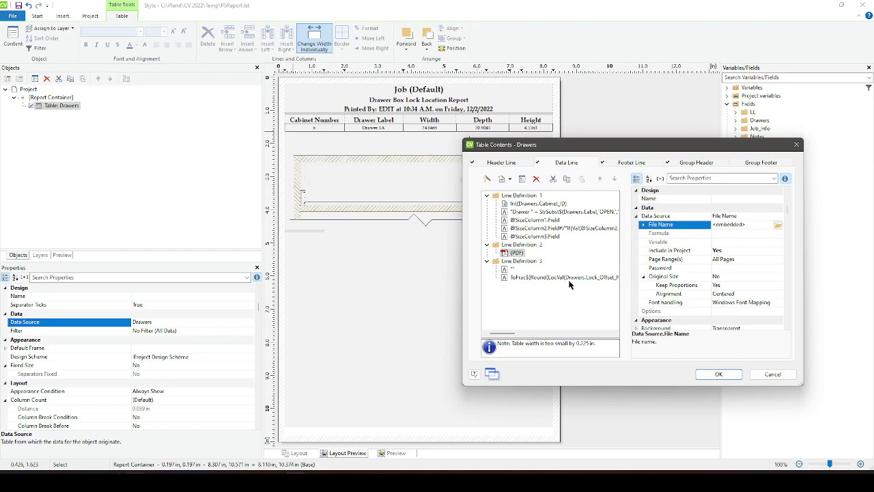
pyautogui.moveTo(570, 147); pyautogui.dragTo(580, 231)
pyautogui.click(805, 229)
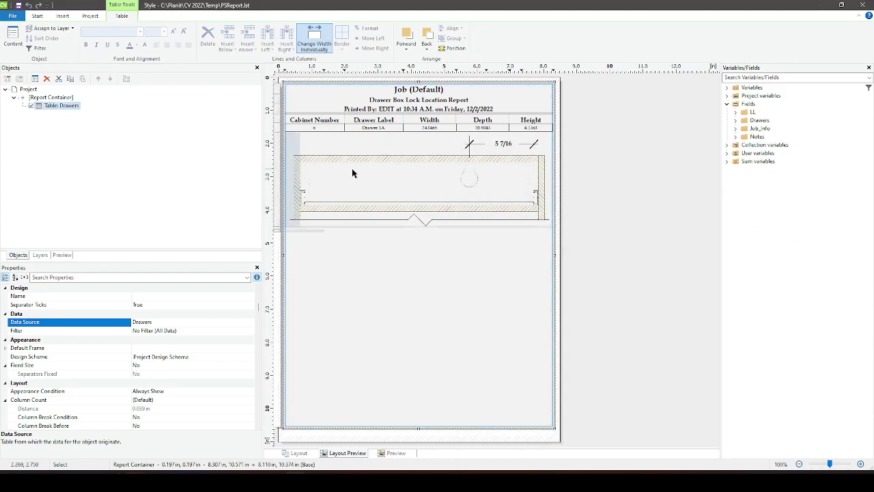
# Step: Inspect the table's drawing row contents, then reselect the drawing row
pyautogui.click(292, 150)
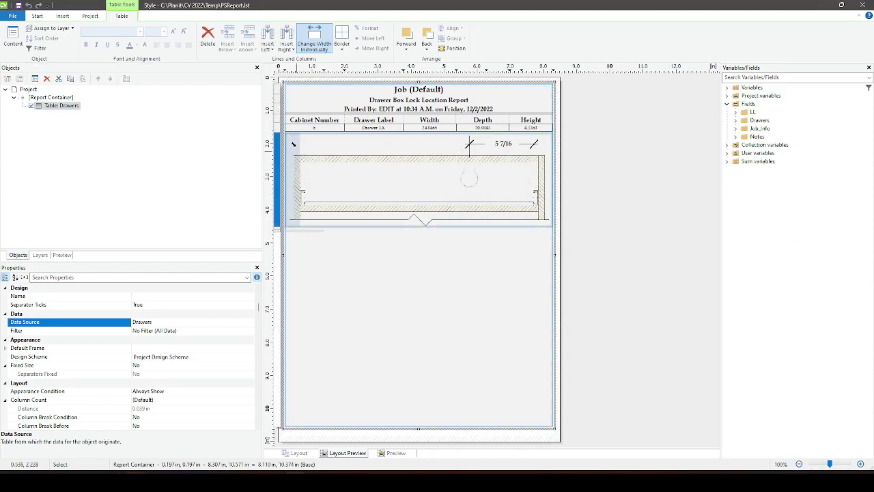
pyautogui.doubleClick(332, 166)
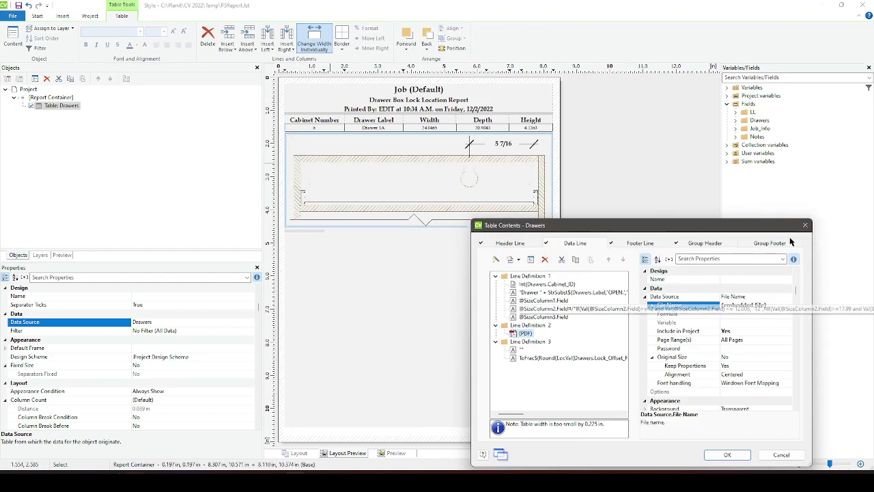
pyautogui.press('Escape')
pyautogui.click(276, 150)
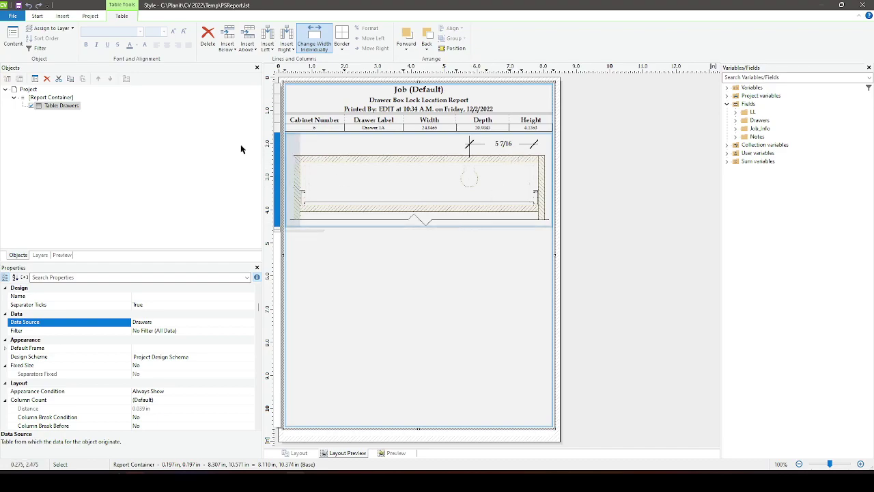
# Step: In the Drawers table contents, select the lock-offset label field and show its frame distances
pyautogui.doubleClick(55, 105)
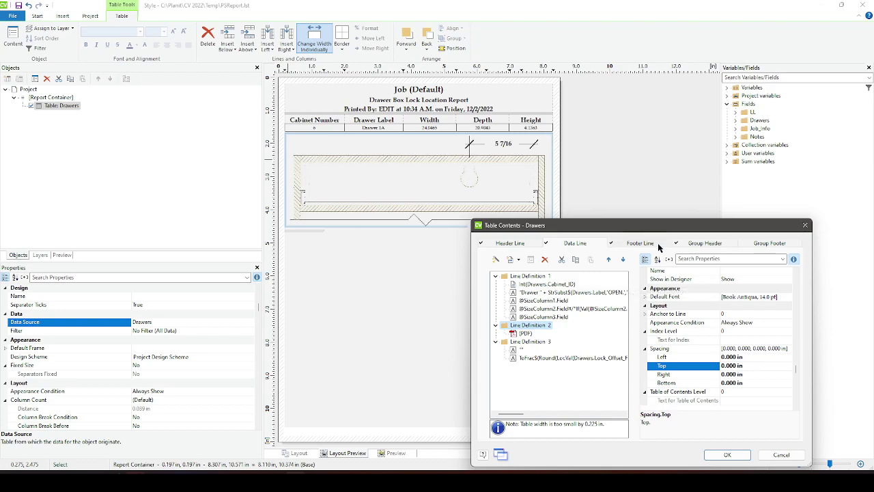
pyautogui.click(550, 317)
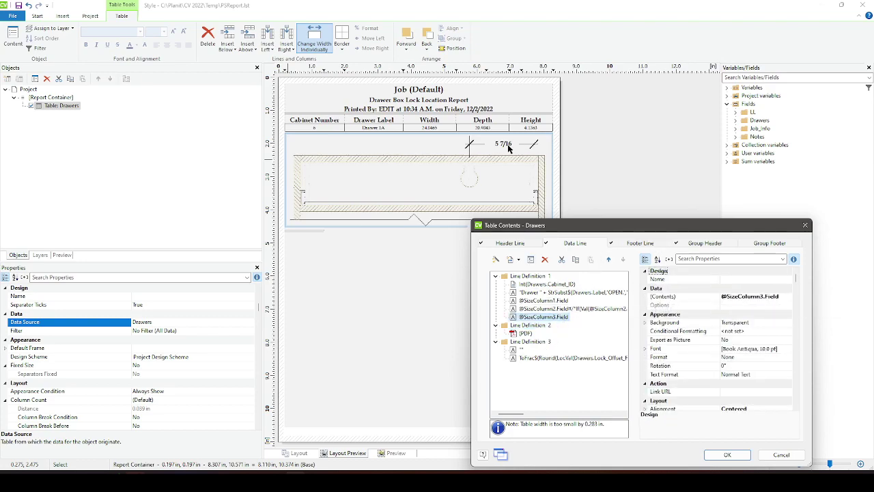
pyautogui.click(559, 357)
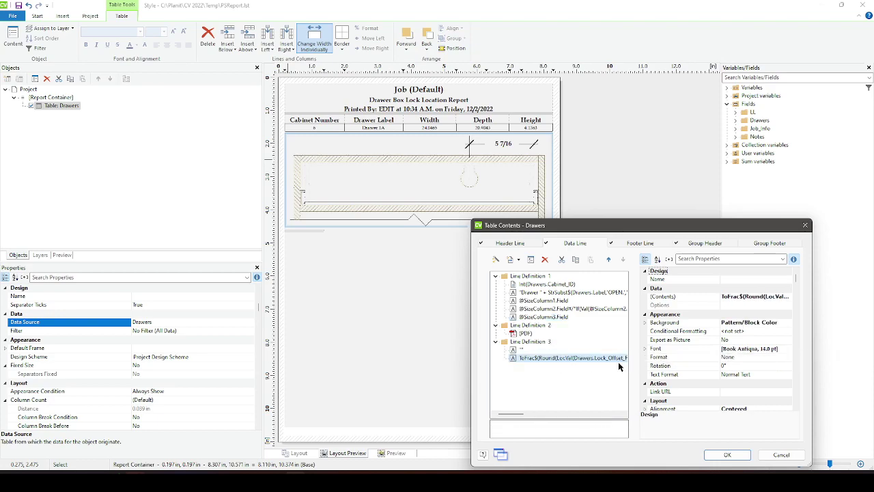
pyautogui.scroll(-5, 706, 333)
pyautogui.click(683, 401)
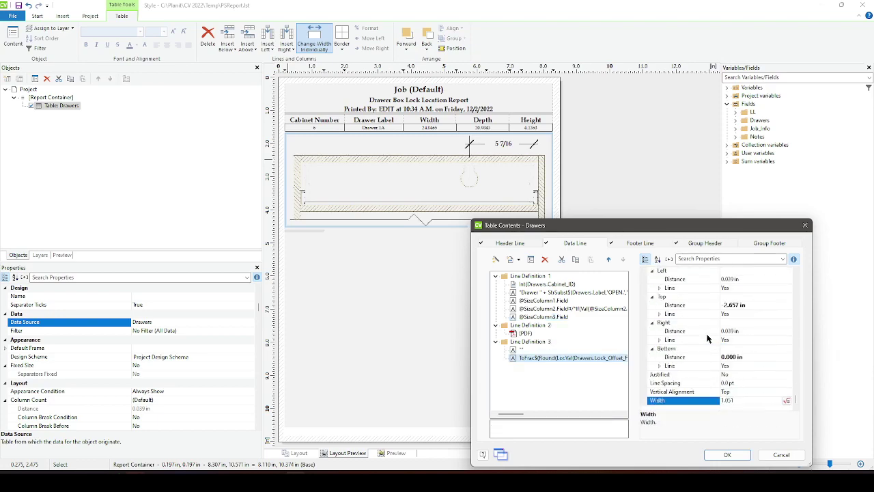
pyautogui.press('Up')
pyautogui.press('Up')
pyautogui.press('Up')
pyautogui.press('Up')
pyautogui.press('Up')
pyautogui.press('Up')
pyautogui.press('Up')
pyautogui.press('Up')
pyautogui.press('Up')
pyautogui.press('Up')
pyautogui.press('Up')
pyautogui.press('Up')
pyautogui.press('Up')
pyautogui.press('Up')
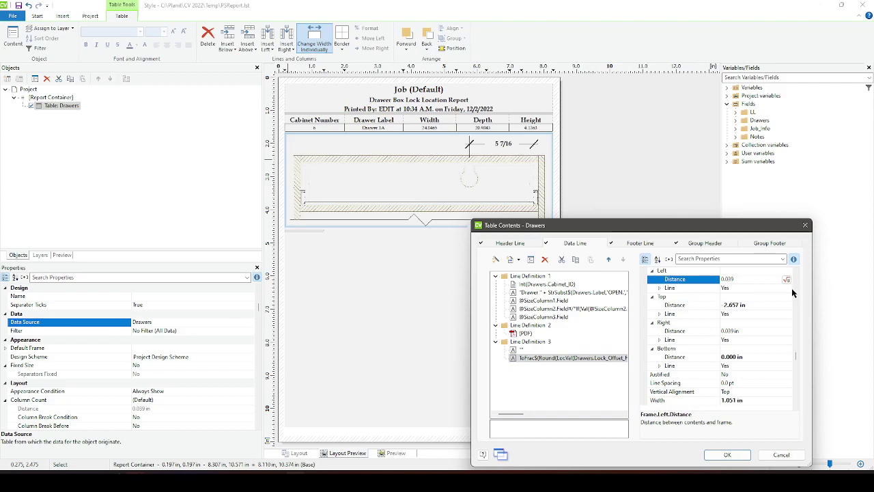
# Step: Widen the Table Contents window and property-name column so the frame's Left and Top distances are readable
pyautogui.moveTo(784, 222); pyautogui.dragTo(780, 44)
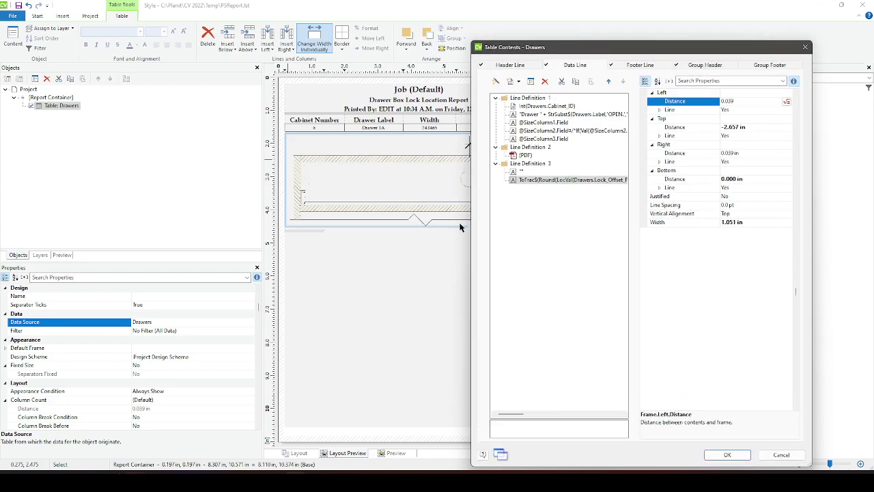
pyautogui.moveTo(471, 228); pyautogui.dragTo(196, 229)
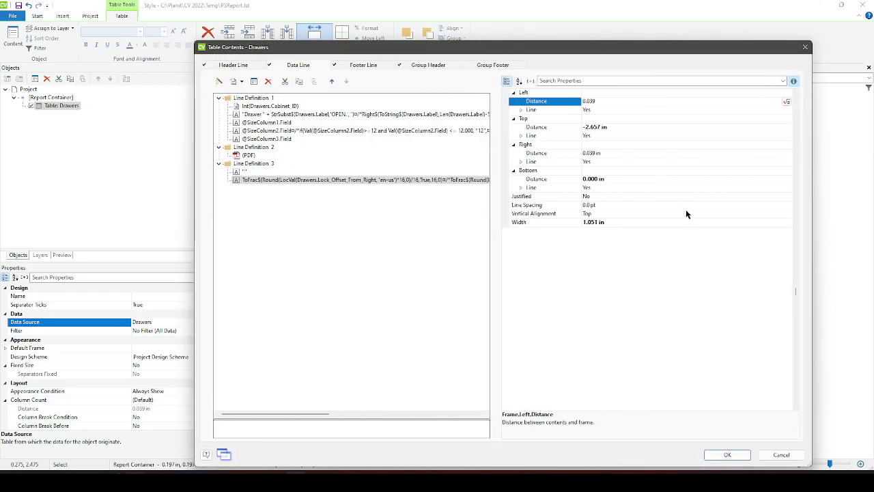
pyautogui.press('Up')
pyautogui.press('Up')
pyautogui.press('Up')
pyautogui.press('Up')
pyautogui.press('Up')
pyautogui.press('Up')
pyautogui.press('Up')
pyautogui.press('Up')
pyautogui.press('Up')
pyautogui.press('Up')
pyautogui.press('Up')
pyautogui.press('Up')
pyautogui.press('Up')
pyautogui.press('Up')
pyautogui.press('Up')
pyautogui.press('Up')
pyautogui.press('Up')
pyautogui.press('Up')
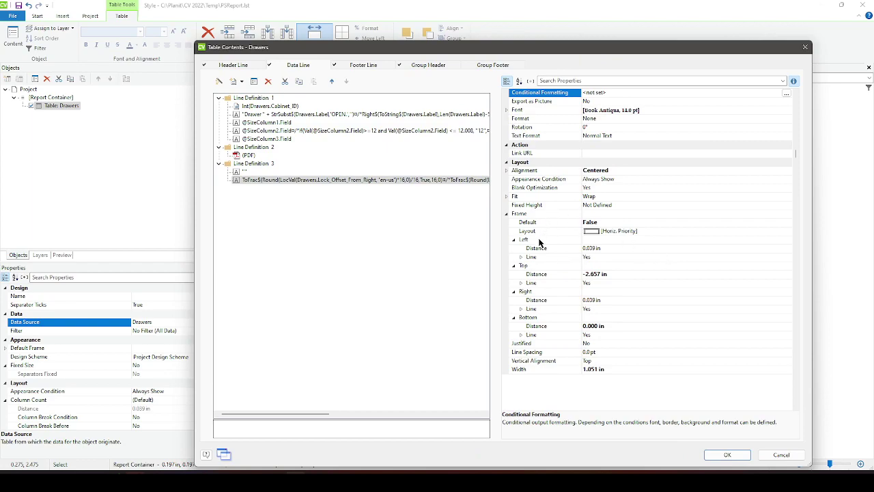
pyautogui.click(538, 239)
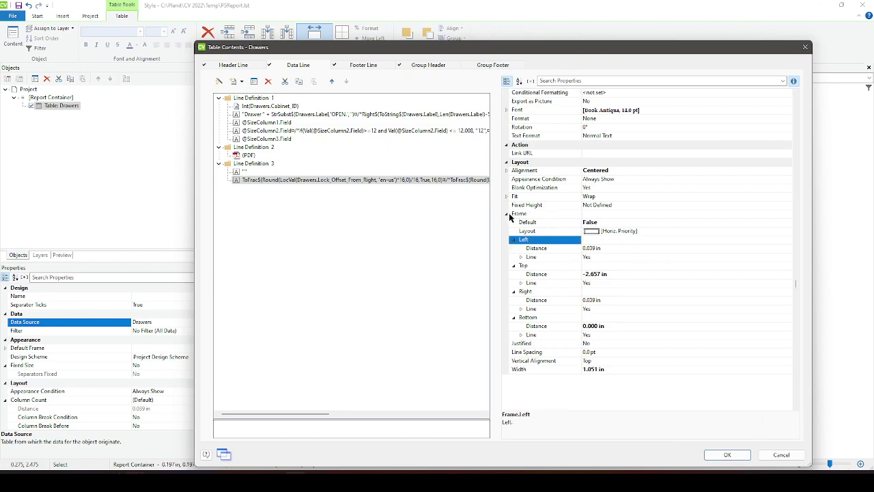
pyautogui.moveTo(581, 229); pyautogui.dragTo(648, 236)
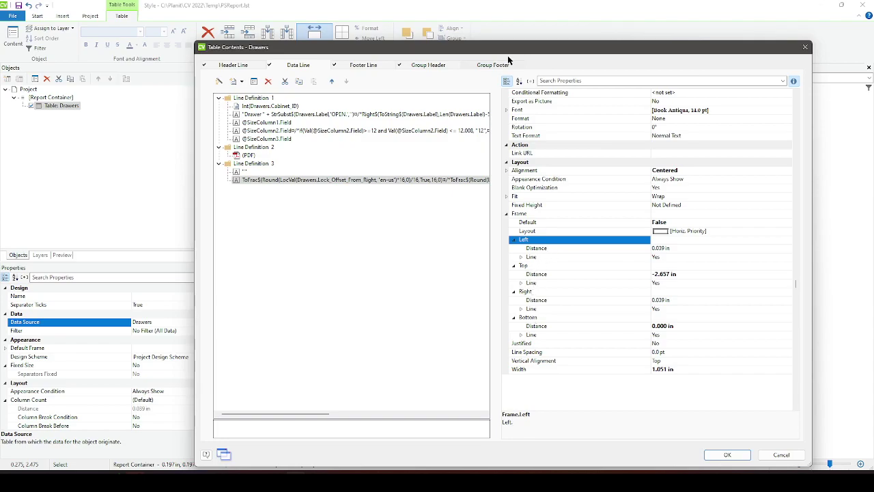
pyautogui.moveTo(517, 50); pyautogui.dragTo(472, 142)
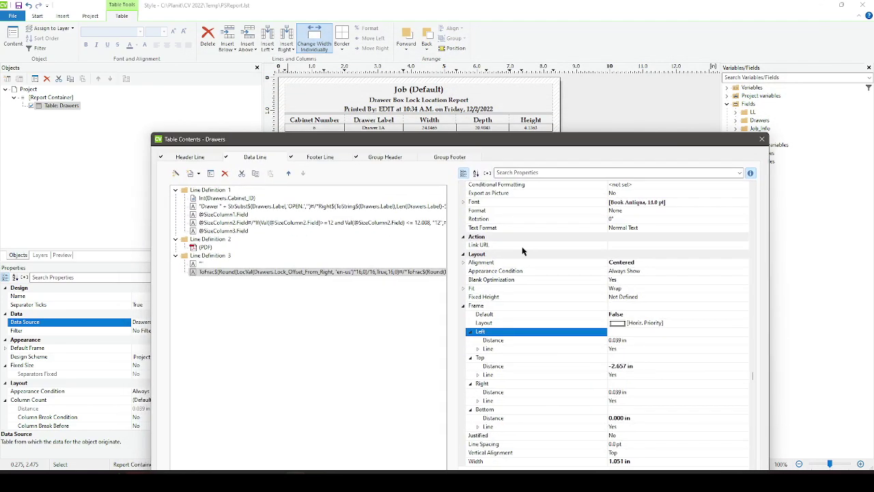
# Step: Replace the lock-offset label's frame Top distance -2.657 with 0 and accept with OK
pyautogui.click(625, 366)
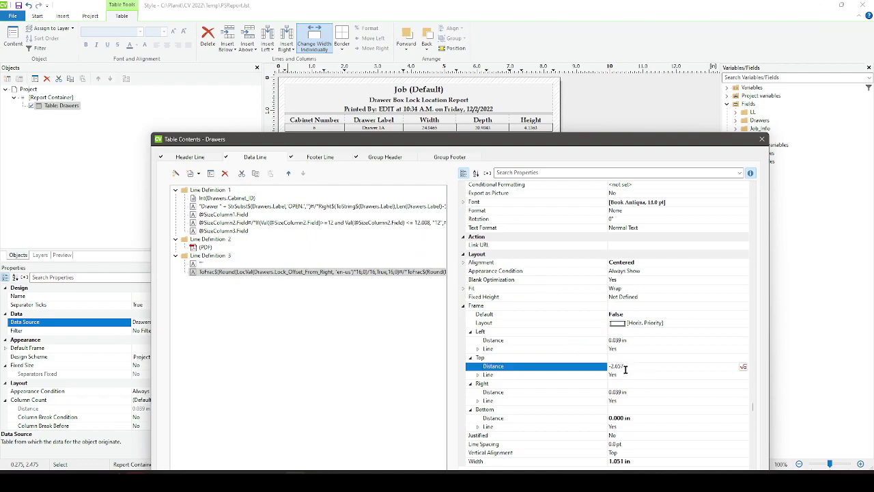
pyautogui.moveTo(506, 142); pyautogui.dragTo(495, 259)
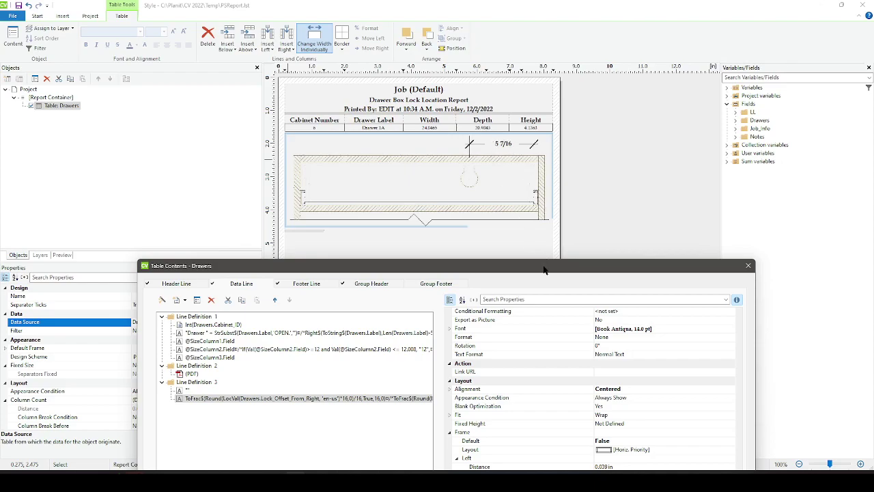
pyautogui.moveTo(544, 269); pyautogui.dragTo(556, 178)
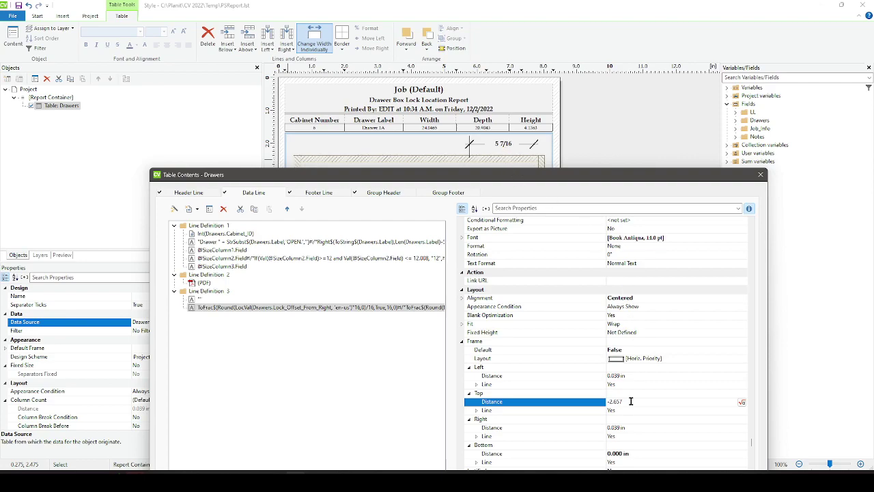
pyautogui.moveTo(631, 402); pyautogui.dragTo(583, 397)
pyautogui.press('Return')
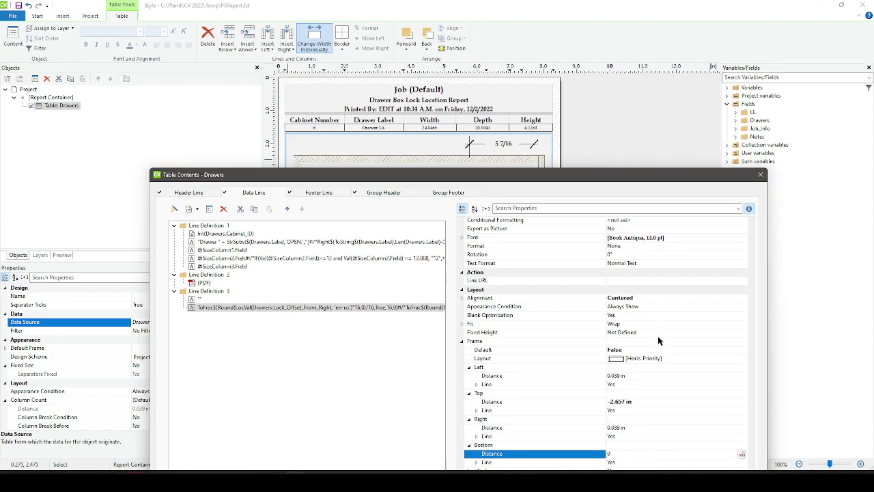
pyautogui.moveTo(647, 174); pyautogui.dragTo(642, 106)
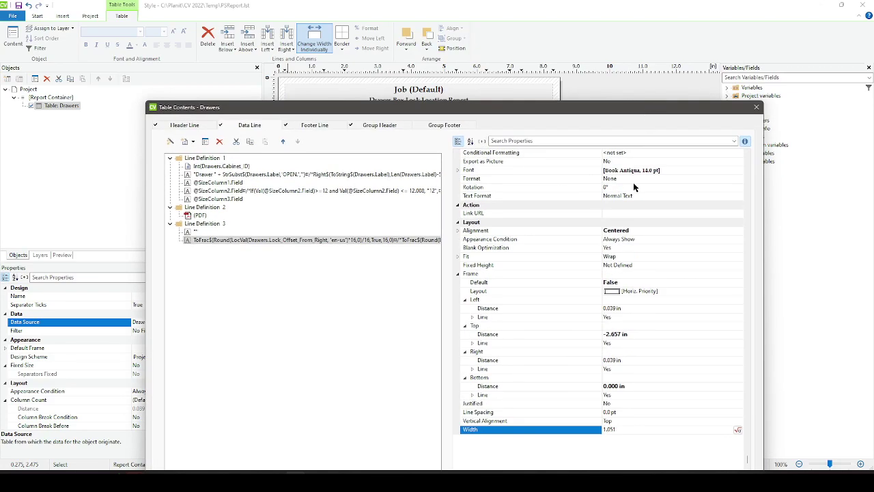
pyautogui.click(601, 334)
pyautogui.click(601, 334)
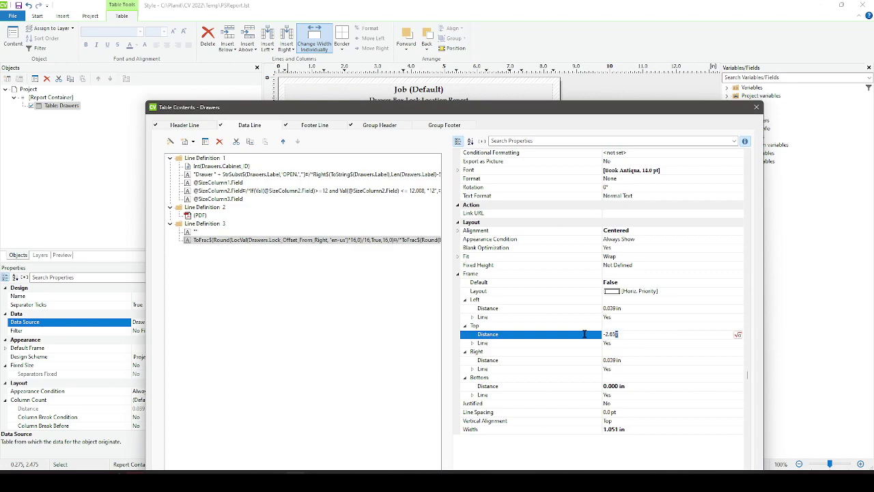
pyautogui.write('0')
pyautogui.moveTo(635, 108); pyautogui.dragTo(635, 36)
pyautogui.click(683, 448)
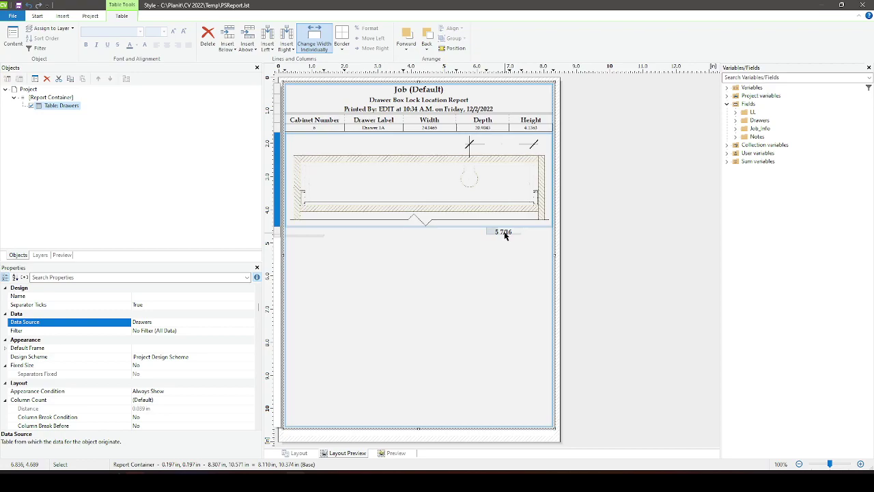
# Step: Set the Drawers ToFrac$ field's frame Top distance back to -2.657 and apply it
pyautogui.doubleClick(61, 106)
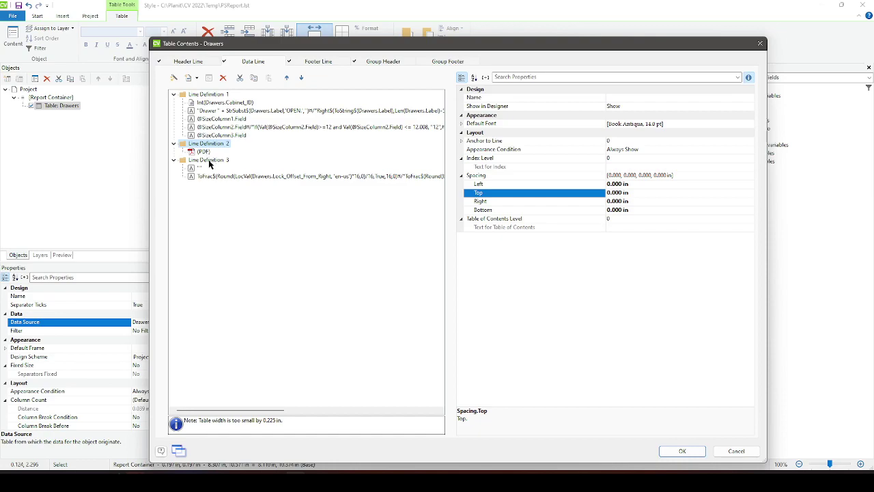
pyautogui.moveTo(287, 46); pyautogui.dragTo(292, 298)
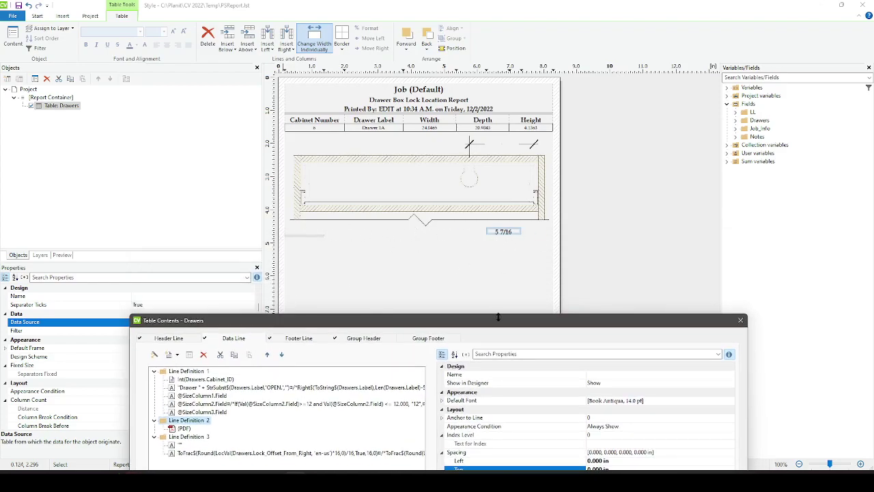
pyautogui.moveTo(498, 321); pyautogui.dragTo(552, 153)
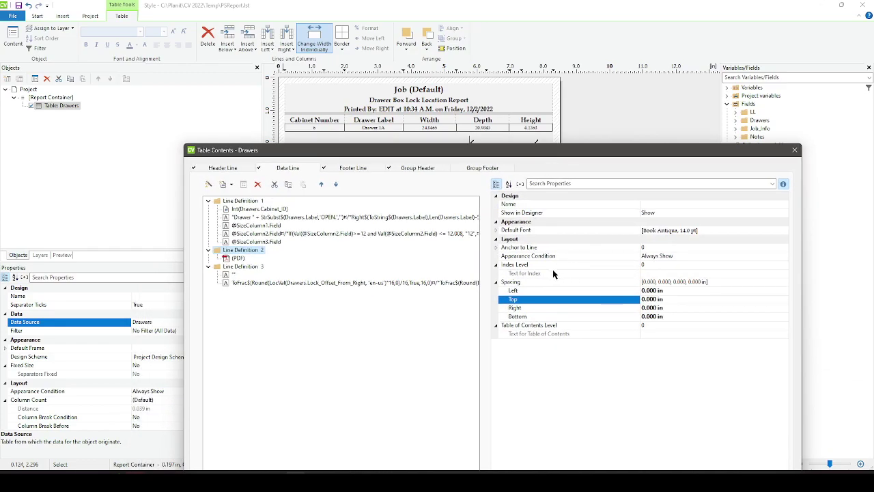
pyautogui.click(668, 299)
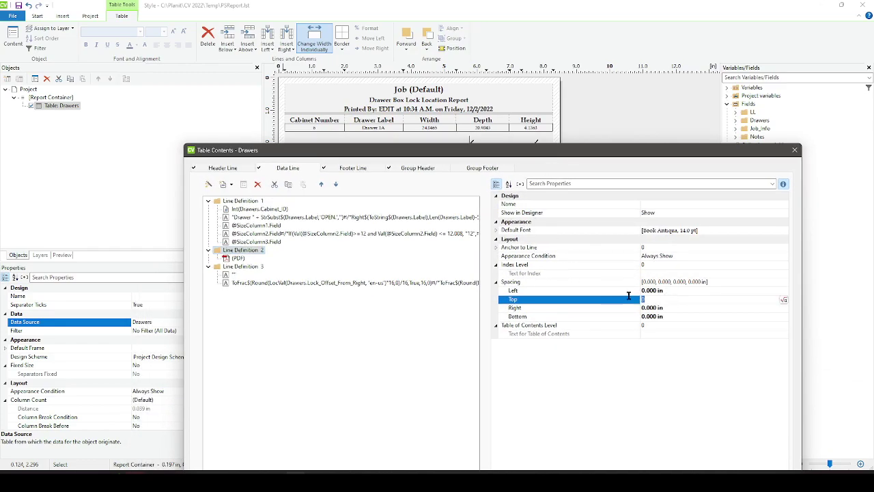
pyautogui.click(236, 282)
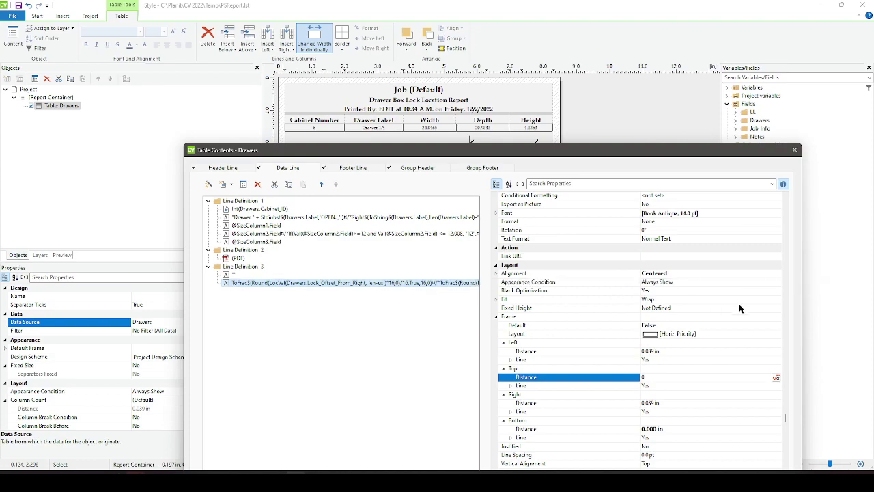
pyautogui.write('-2.657')
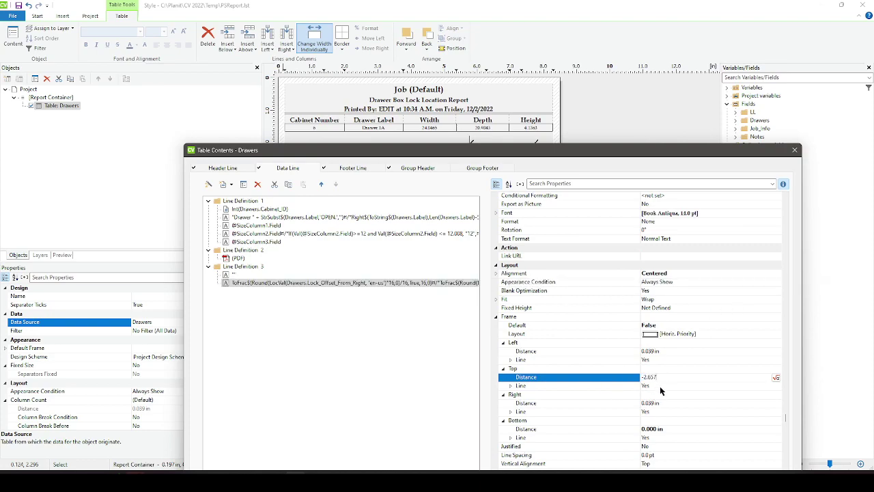
pyautogui.moveTo(665, 158); pyautogui.dragTo(668, 248)
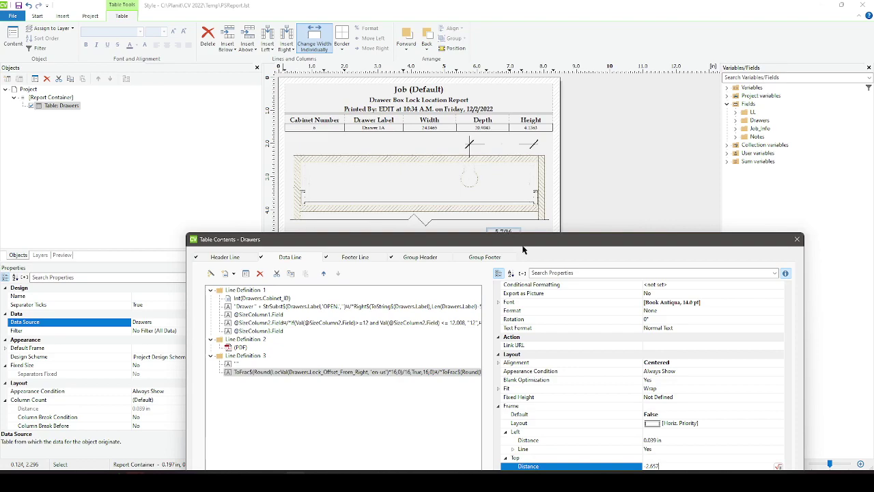
pyautogui.moveTo(523, 241); pyautogui.dragTo(510, 95)
pyautogui.moveTo(624, 102); pyautogui.dragTo(615, 42)
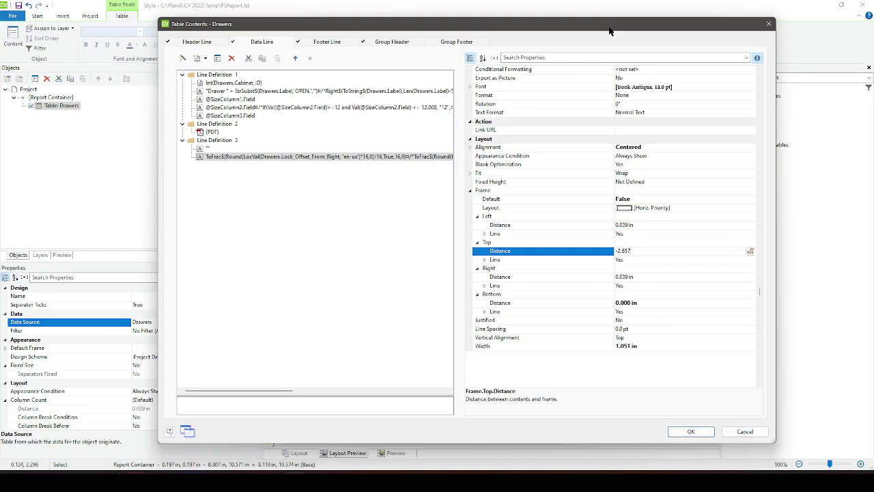
pyautogui.click(704, 432)
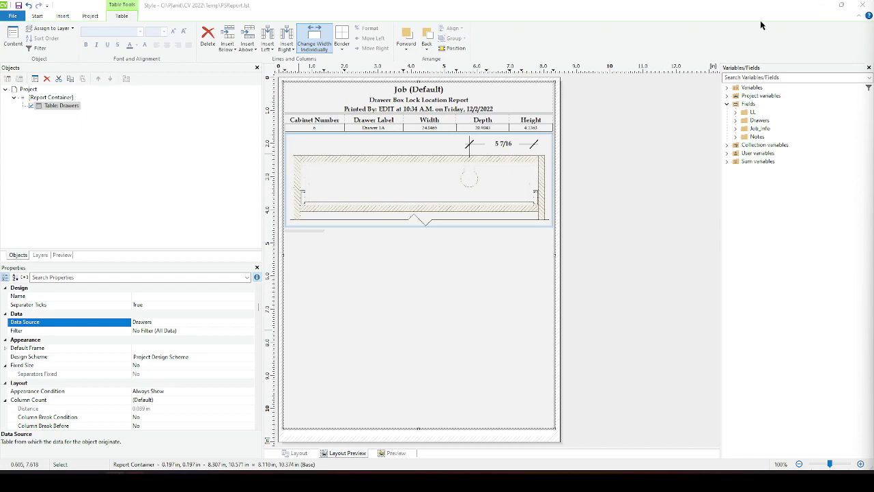
pyautogui.click(718, 7)
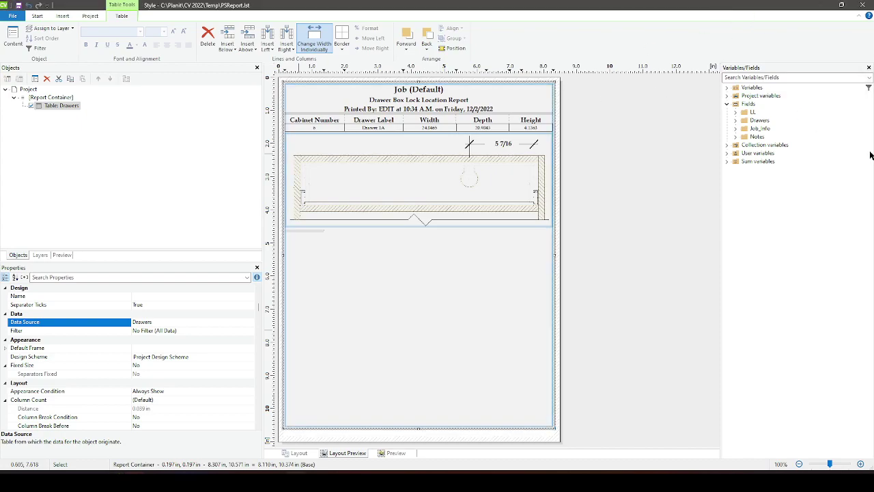
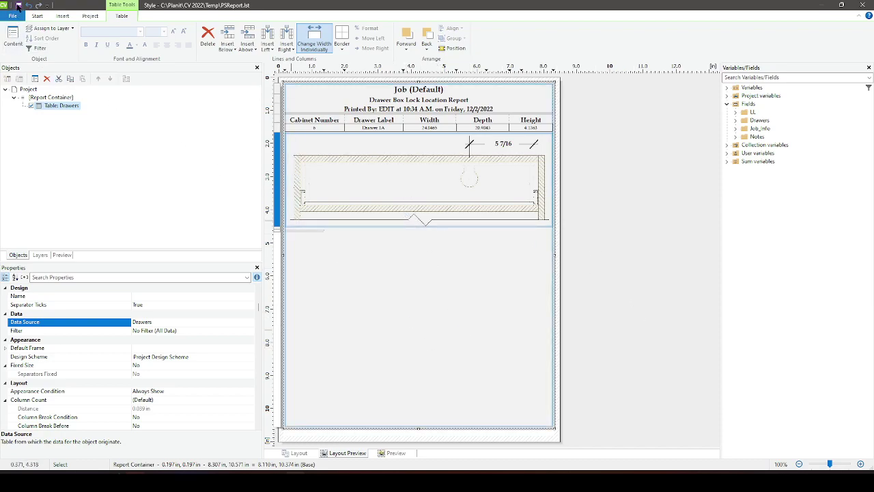
# Step: Close the 08 ACC Drawer Lock Location layout, discarding the unsaved changes
pyautogui.click(863, 6)
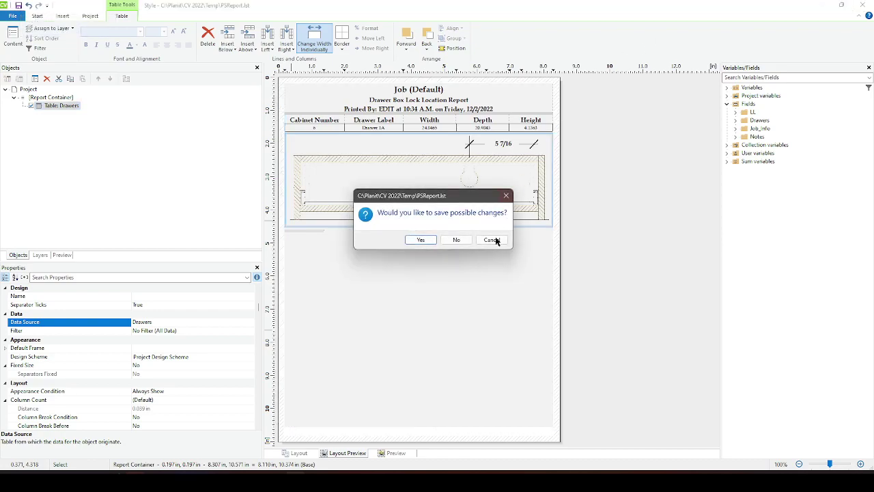
pyautogui.click(463, 242)
pyautogui.scroll(-12, 190, 418)
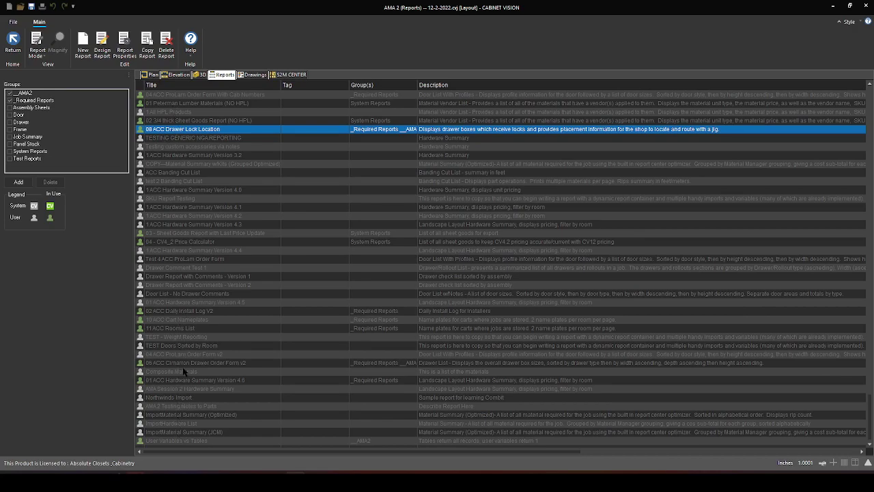
# Step: Browse the Reports list past the ProLam Order Form With Cab Numbers and Price Calculator reports
pyautogui.scroll(2, 183, 386)
pyautogui.scroll(5, 171, 302)
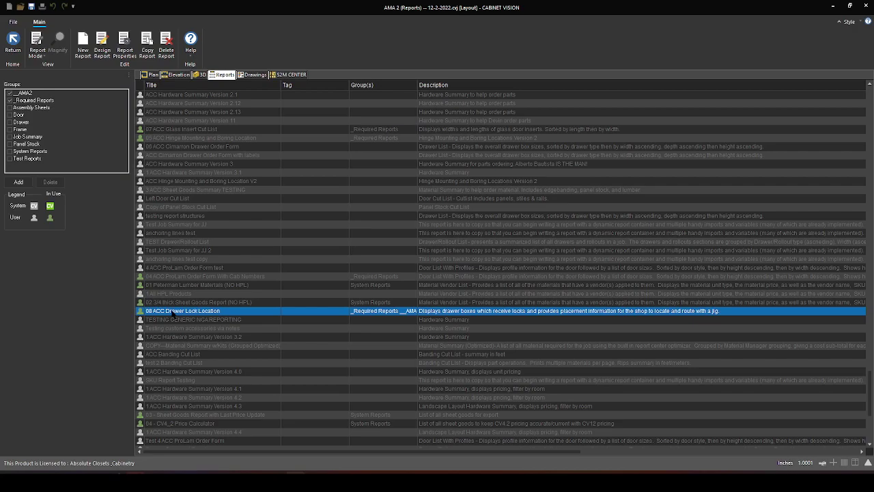
pyautogui.click(174, 277)
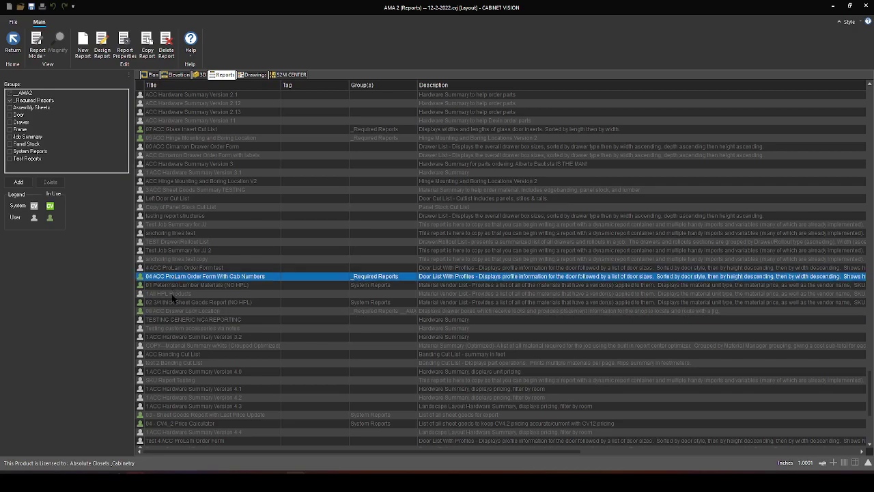
pyautogui.scroll(-4, 173, 299)
pyautogui.click(167, 322)
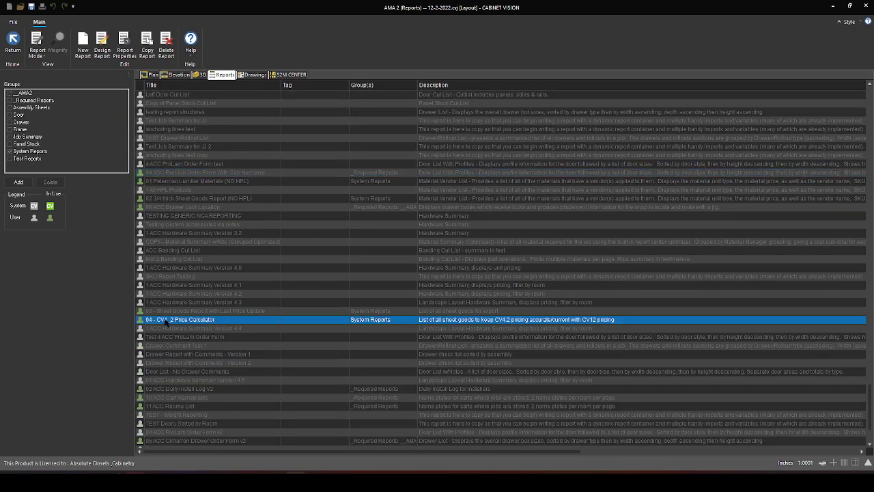
pyautogui.scroll(-3, 167, 314)
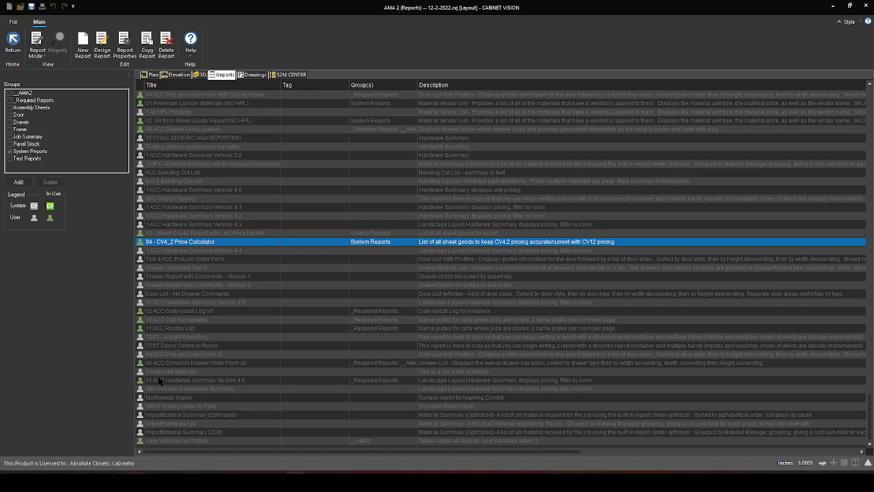
pyautogui.scroll(1, 159, 380)
pyautogui.click(181, 124)
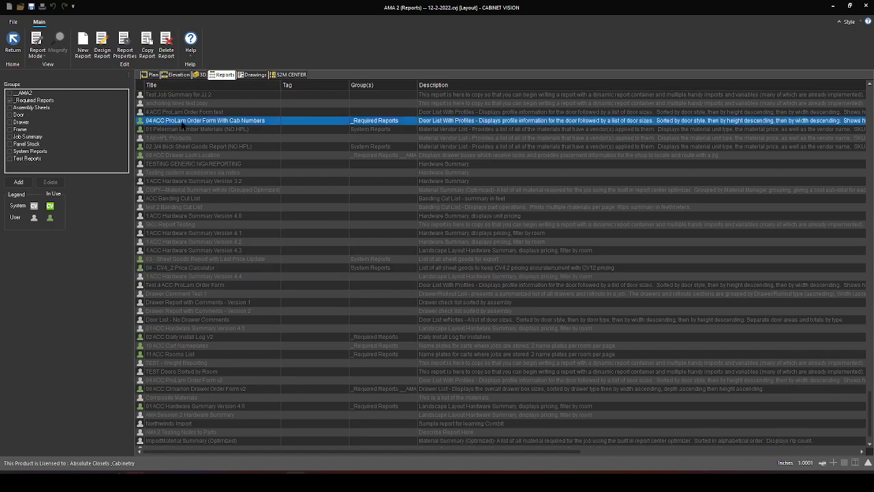
# Step: Select 04 ACC ProLam Order Form and open it with Design Report
pyautogui.scroll(3, 221, 211)
pyautogui.scroll(-1, 208, 203)
pyautogui.scroll(7, 211, 204)
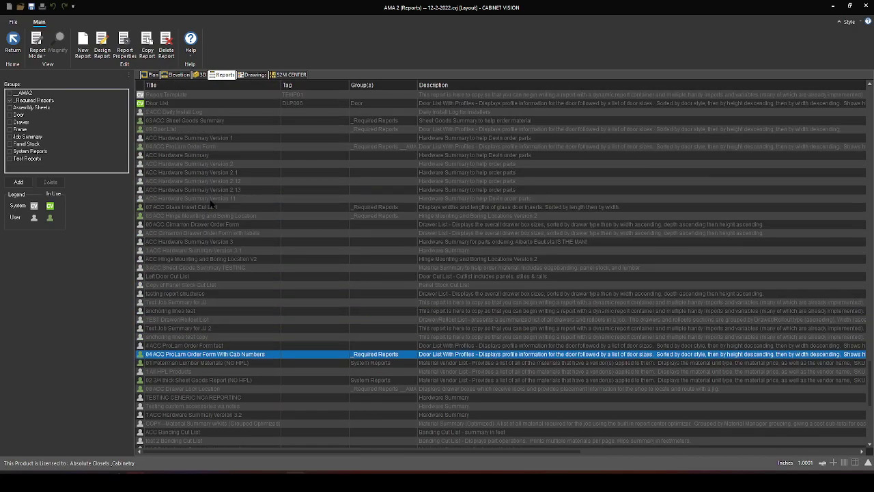
pyautogui.scroll(2, 212, 205)
pyautogui.click(191, 198)
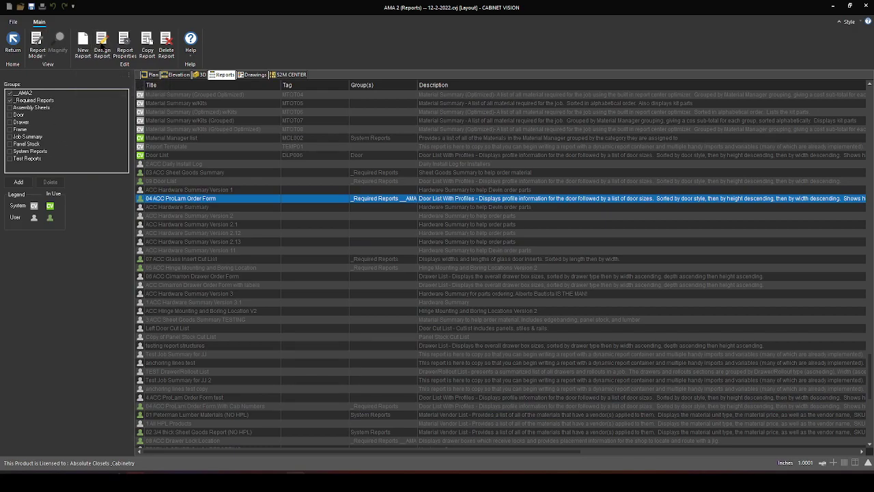
pyautogui.click(102, 45)
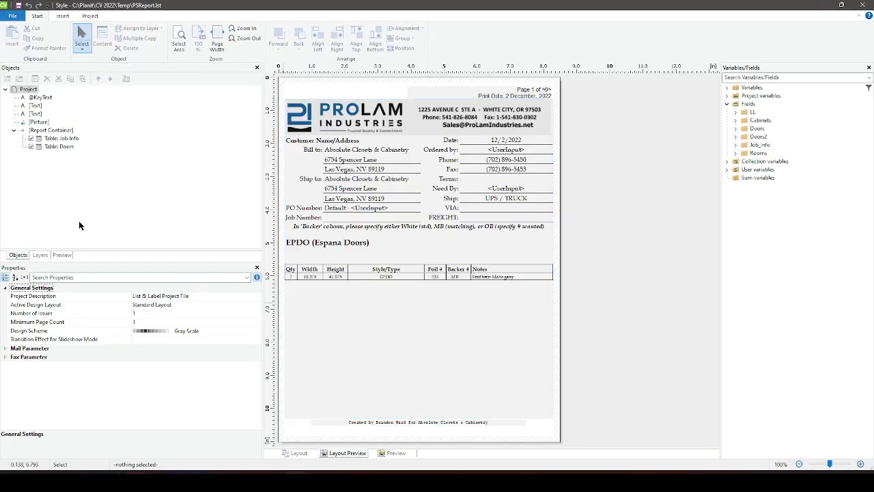
# Step: Open the Doors table's contents on the Data Line tab with the Backer column selected
pyautogui.click(462, 281)
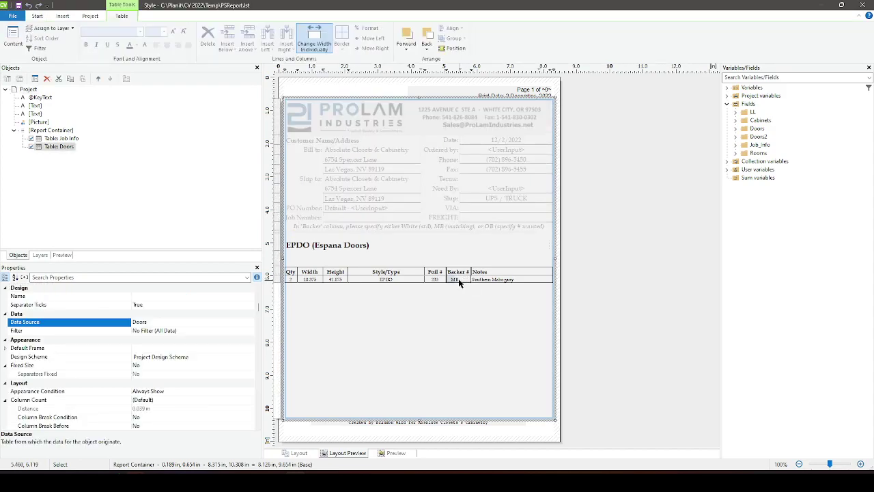
pyautogui.doubleClick(459, 282)
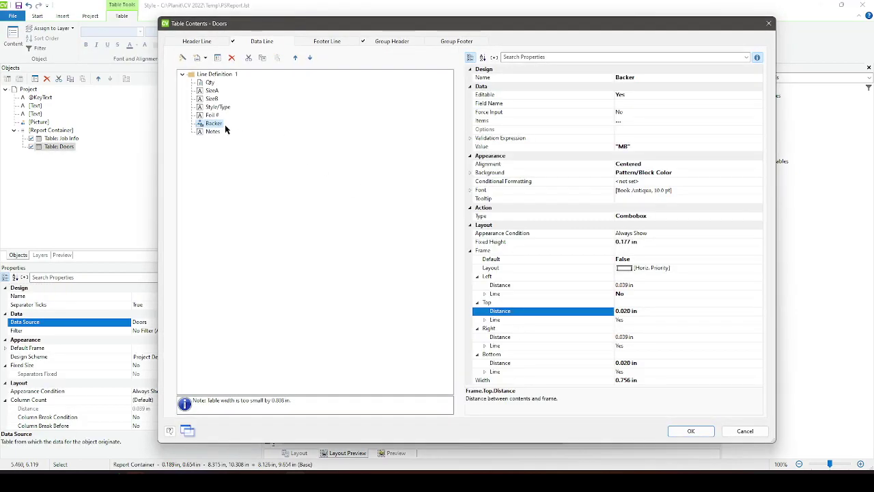
pyautogui.moveTo(427, 26); pyautogui.dragTo(427, 364)
pyautogui.moveTo(434, 250); pyautogui.dragTo(434, 315)
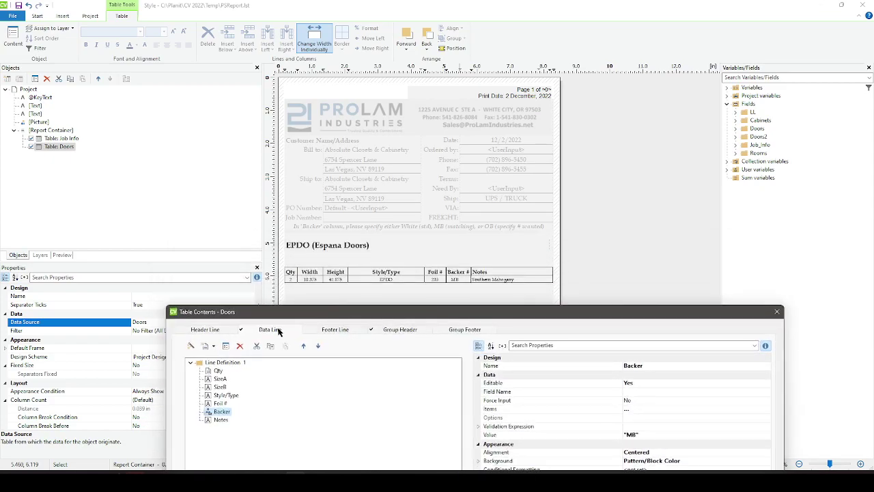
pyautogui.click(271, 329)
pyautogui.moveTo(358, 316); pyautogui.dragTo(352, 55)
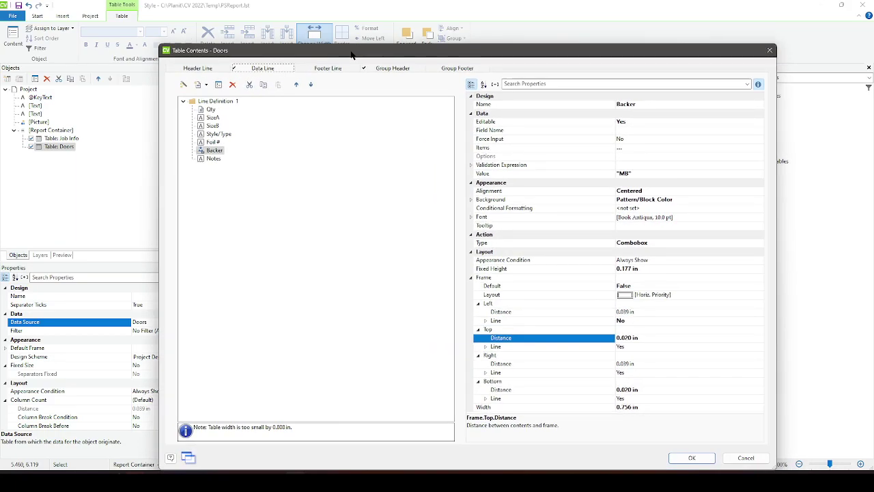
pyautogui.click(211, 142)
pyautogui.click(211, 152)
pyautogui.click(207, 85)
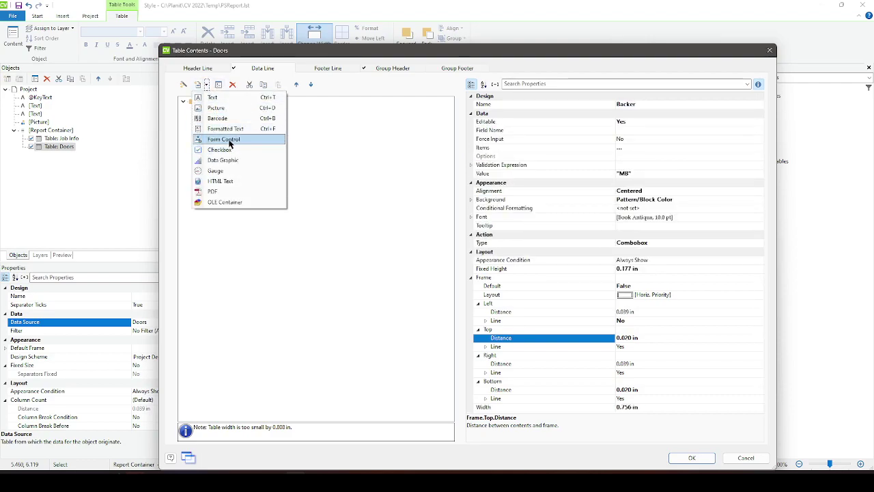
# Step: Inspect the Backer column's form control type and editable choices without changing them
pyautogui.click(374, 157)
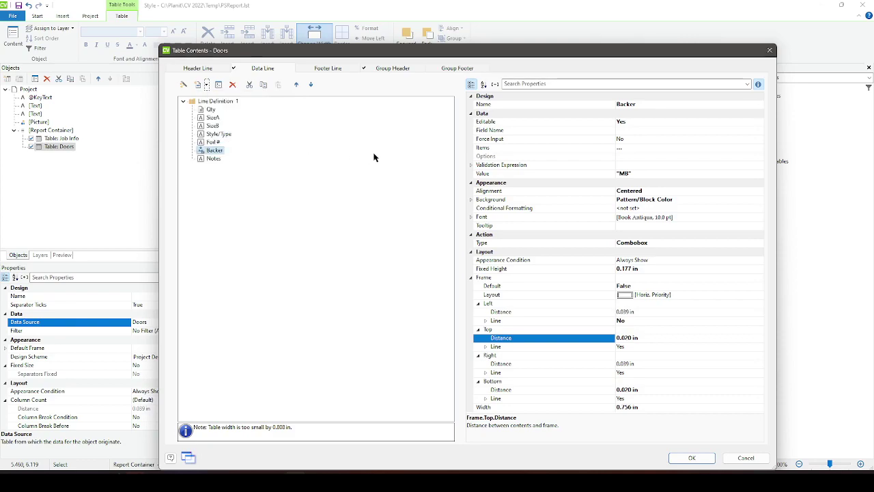
pyautogui.click(662, 242)
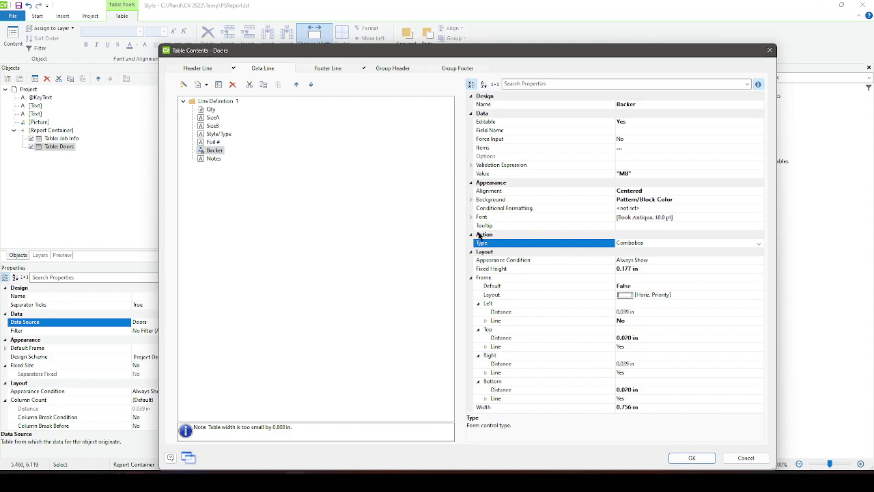
pyautogui.click(758, 243)
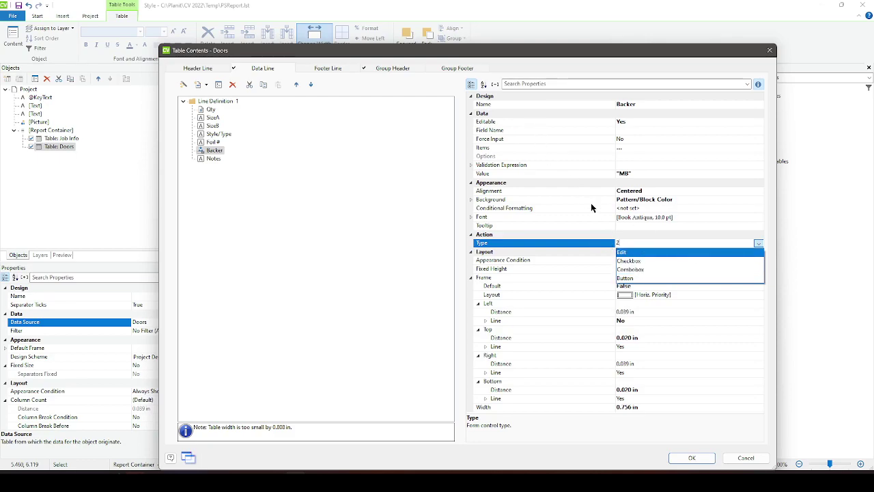
pyautogui.press('Escape')
pyautogui.click(496, 124)
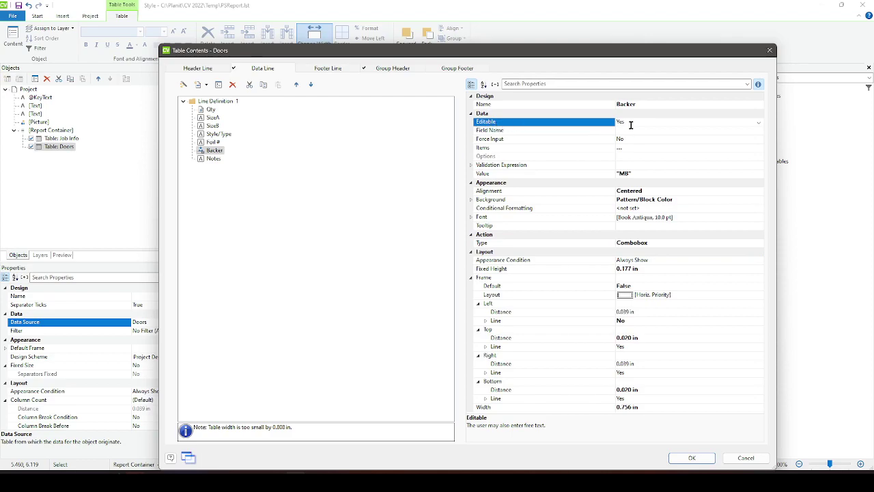
pyautogui.click(758, 123)
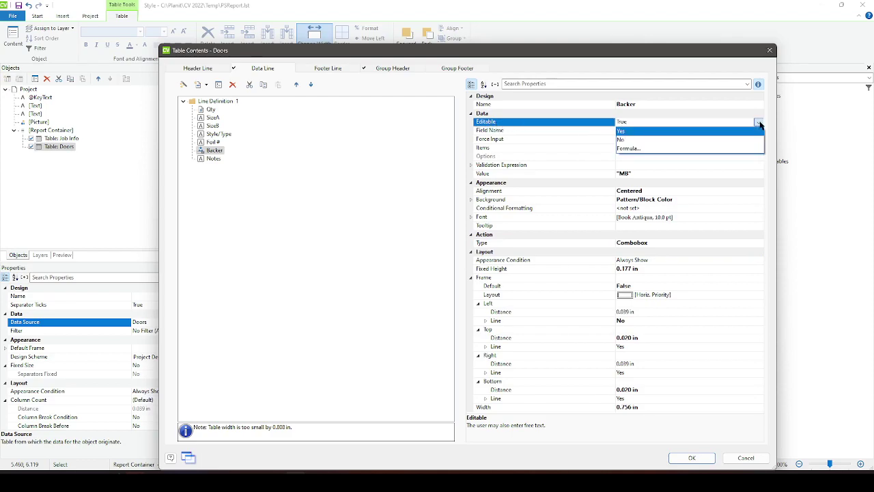
pyautogui.click(760, 124)
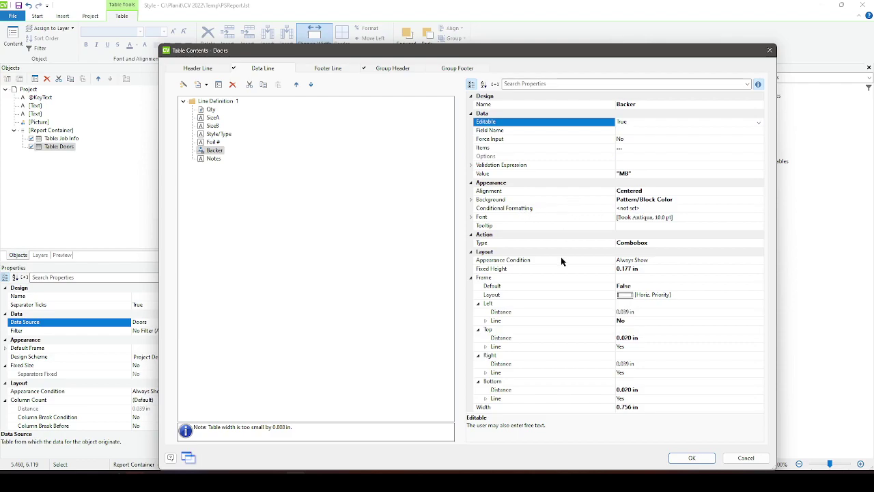
# Step: Confirm Backer stays an editable Combobox, view the Foil # column, then close Doors table contents
pyautogui.click(647, 245)
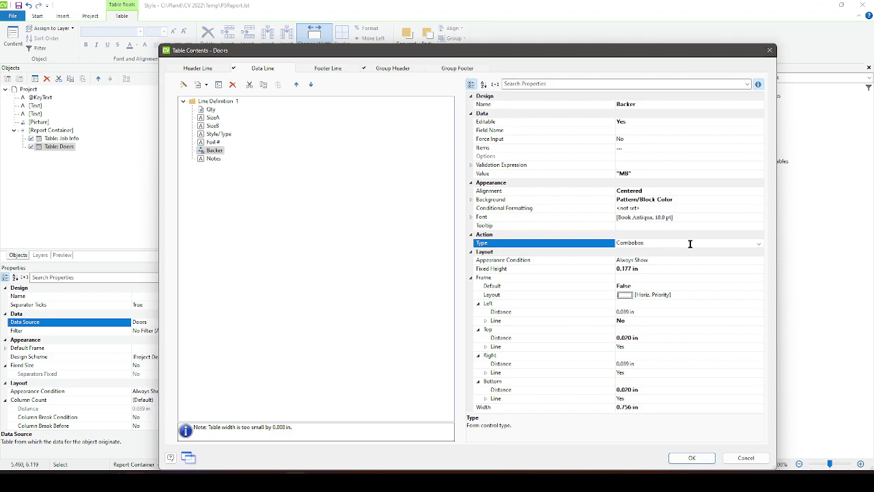
pyautogui.click(758, 244)
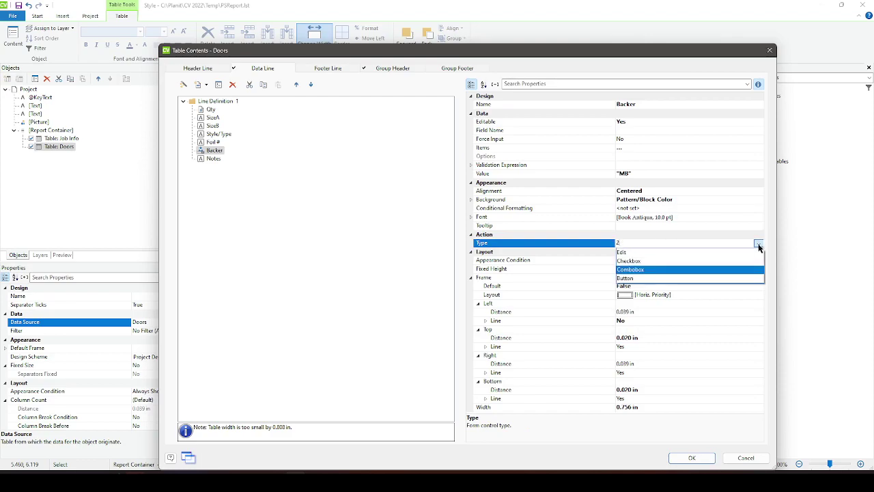
pyautogui.click(758, 244)
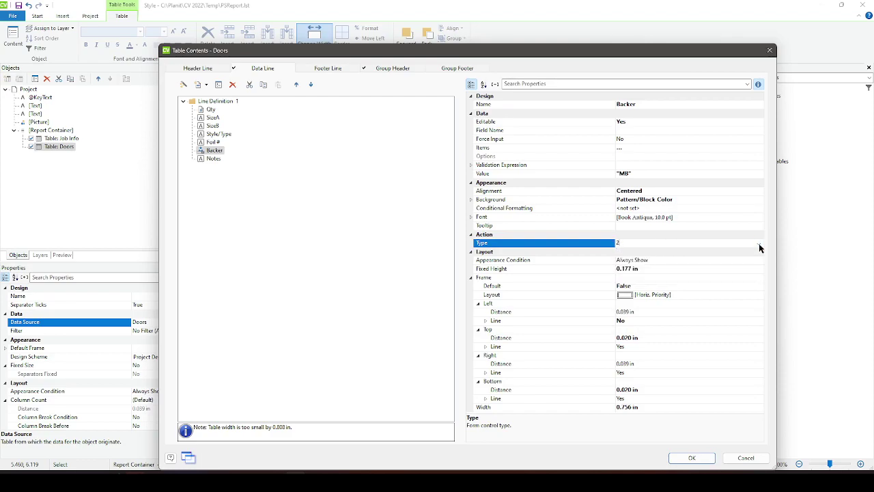
pyautogui.click(649, 123)
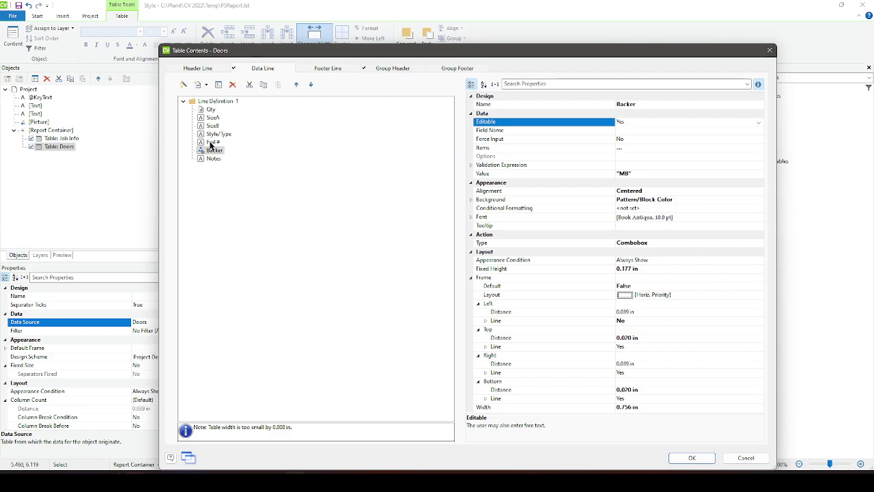
pyautogui.click(213, 143)
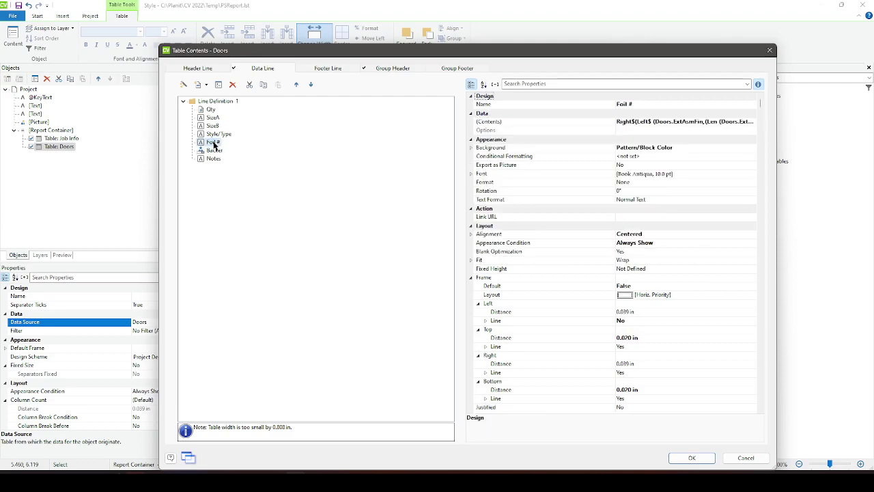
pyautogui.click(772, 51)
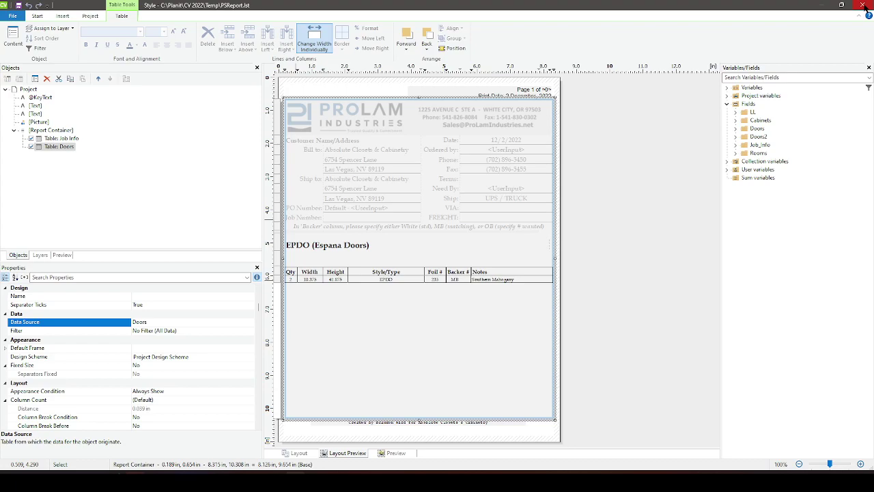
# Step: Close the Espana Doors report designer without saving
pyautogui.click(864, 4)
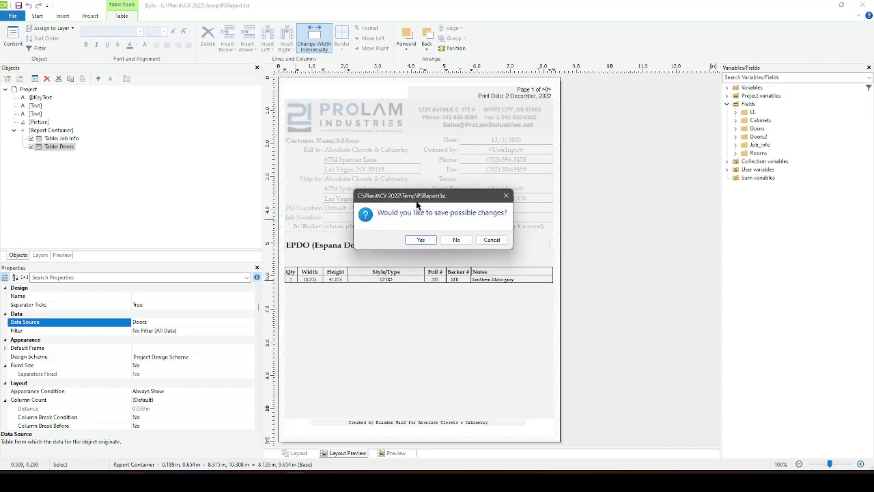
pyautogui.click(458, 239)
pyautogui.scroll(-6, 168, 332)
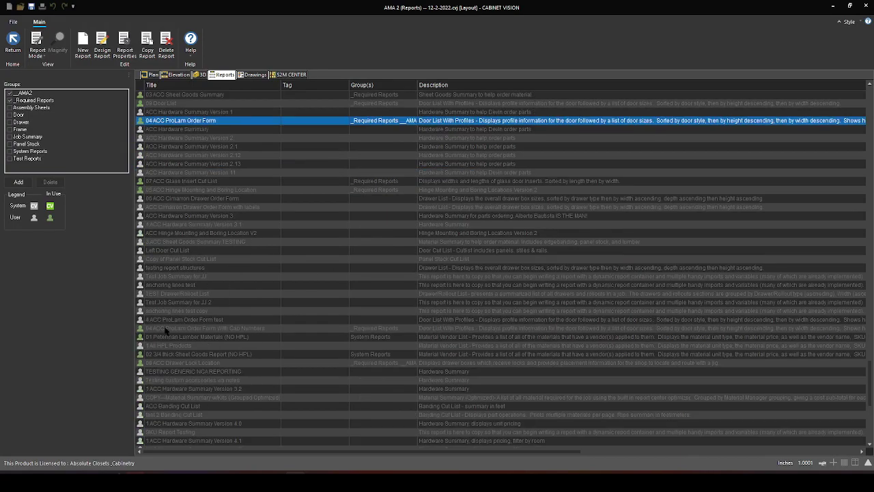
# Step: Pick ImportMaterial Summary (JCM) in the Reports list and open it for design
pyautogui.click(182, 414)
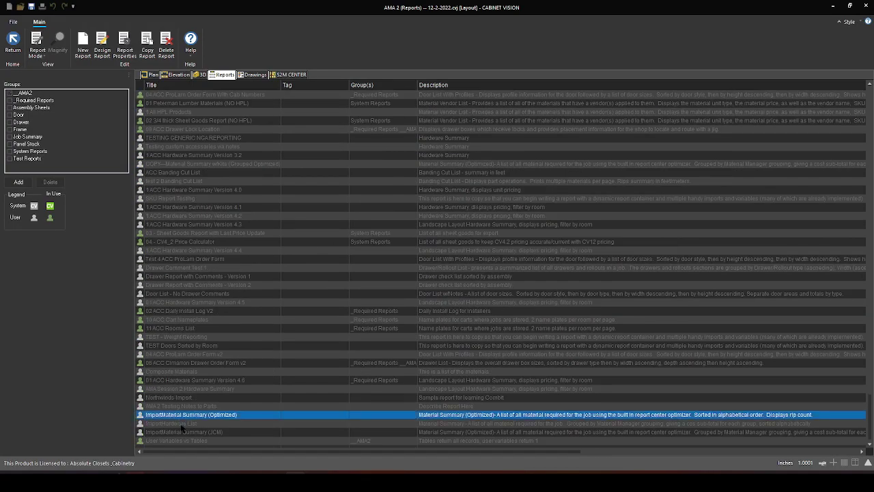
pyautogui.click(183, 424)
pyautogui.click(183, 432)
pyautogui.click(183, 423)
pyautogui.click(183, 414)
pyautogui.click(183, 423)
pyautogui.click(183, 431)
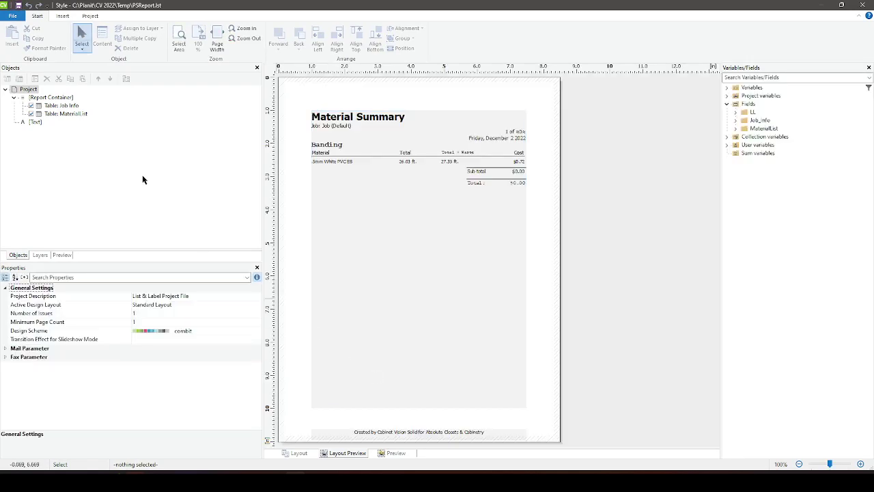
# Step: Select the MaterialList table and open the Total cell's Sum formula for editing
pyautogui.click(68, 114)
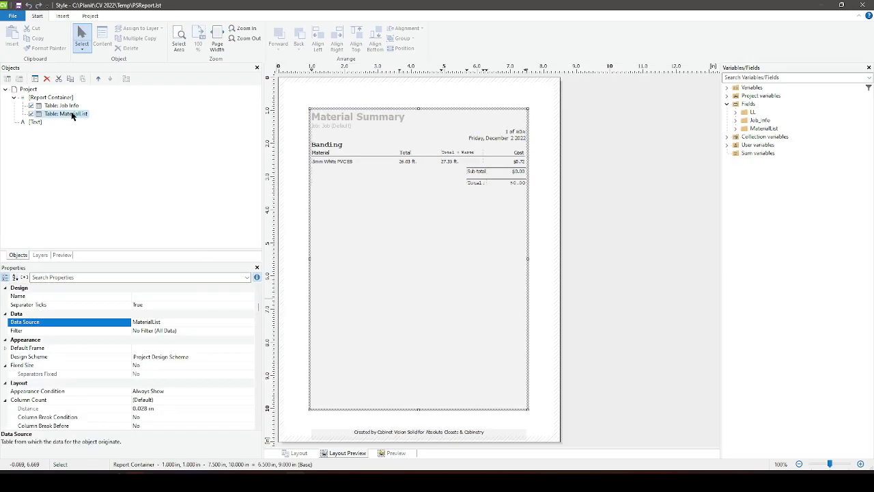
pyautogui.doubleClick(478, 171)
pyautogui.click(789, 126)
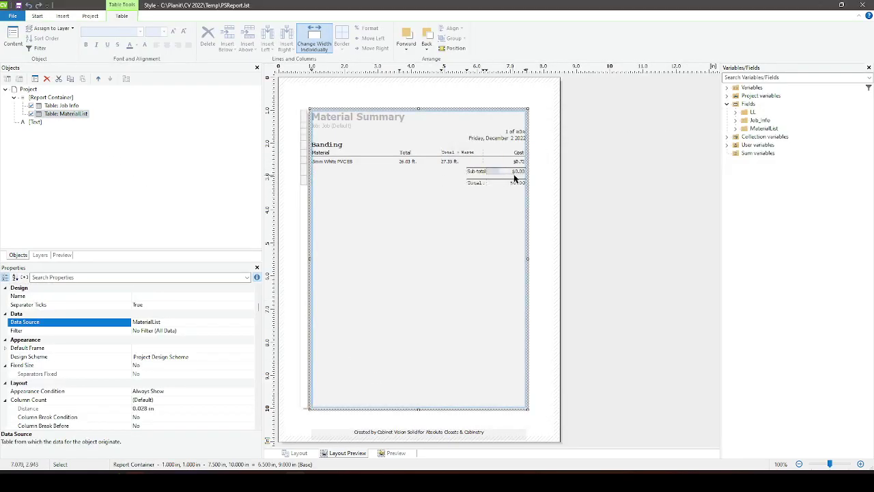
pyautogui.doubleClick(512, 184)
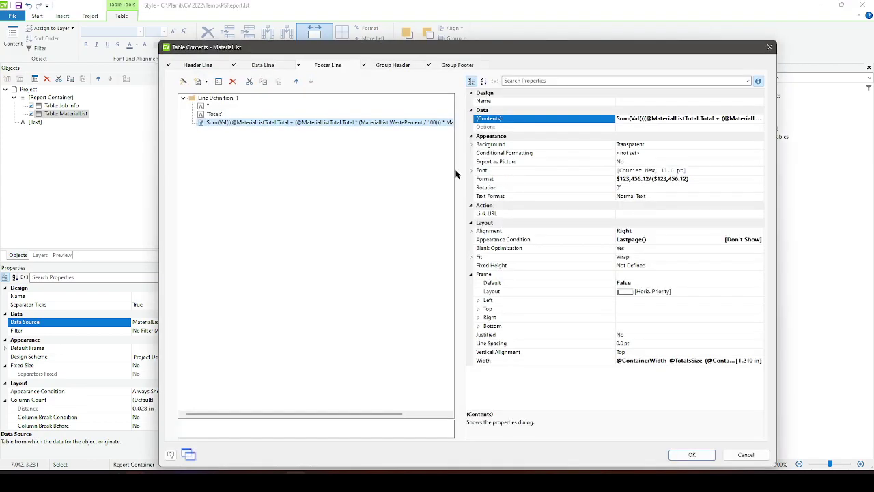
pyautogui.doubleClick(248, 123)
pyautogui.moveTo(669, 284); pyautogui.dragTo(813, 288)
pyautogui.click(730, 285)
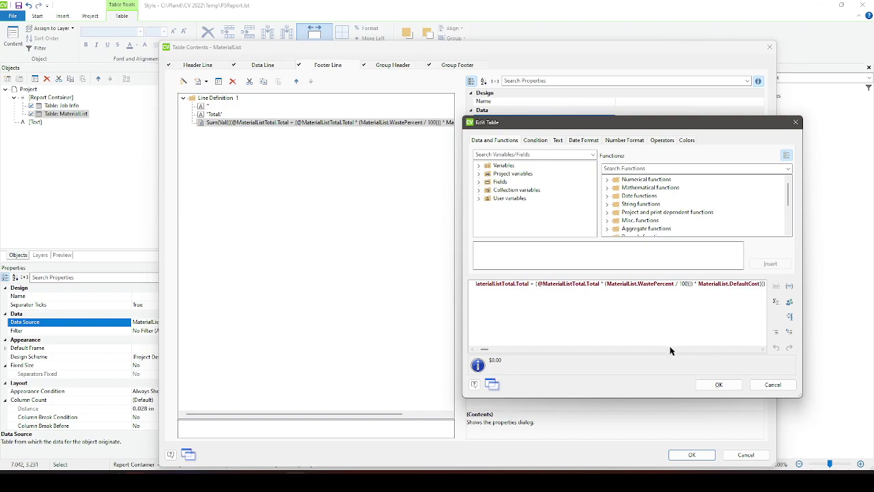
pyautogui.press('Home')
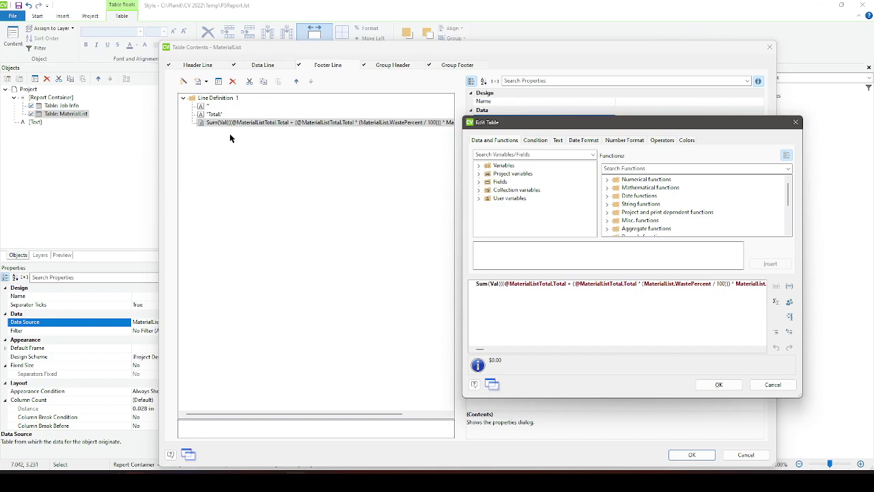
pyautogui.click(496, 290)
pyautogui.press('Right')
pyautogui.press('Right')
pyautogui.press('Right')
pyautogui.press('Right')
pyautogui.press('Right')
pyautogui.press('Right')
pyautogui.press('Right')
pyautogui.press('Right')
pyautogui.press('Right')
pyautogui.press('Right')
pyautogui.press('Right')
pyautogui.press('Right')
pyautogui.press('Right')
pyautogui.press('Right')
pyautogui.press('Right')
pyautogui.press('Right')
pyautogui.press('Right')
pyautogui.press('Right')
pyautogui.press('Right')
pyautogui.press('Right')
pyautogui.press('Right')
pyautogui.press('Right')
pyautogui.press('Right')
pyautogui.press('Right')
pyautogui.press('Right')
pyautogui.press('Right')
pyautogui.press('Right')
pyautogui.press('Right')
pyautogui.press('Right')
pyautogui.press('Right')
pyautogui.press('Right')
pyautogui.press('Right')
pyautogui.press('Right')
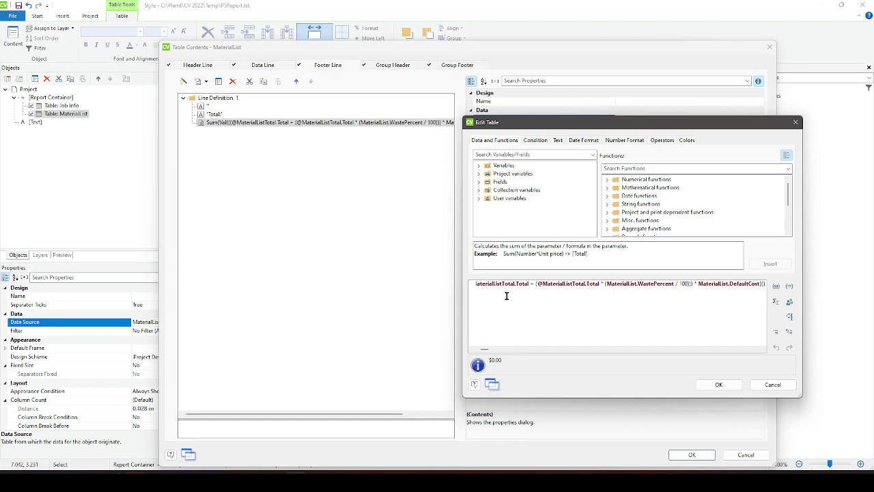
pyautogui.press('Home')
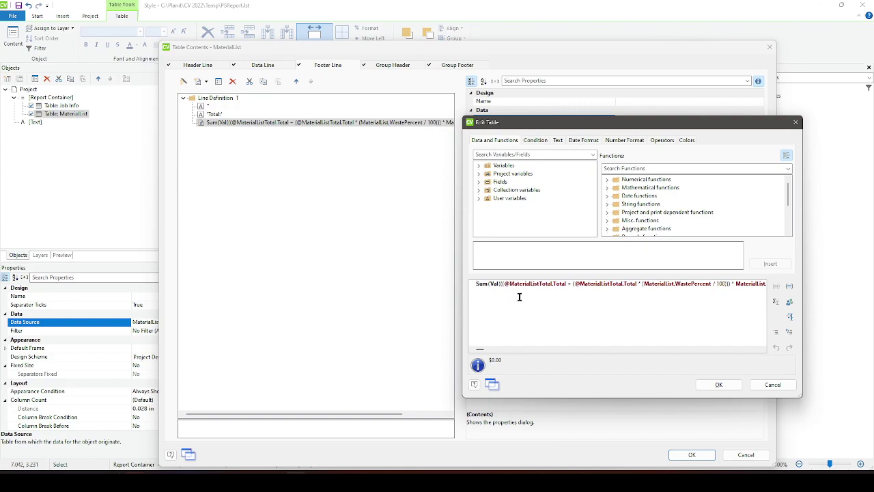
pyautogui.moveTo(504, 283); pyautogui.dragTo(567, 284)
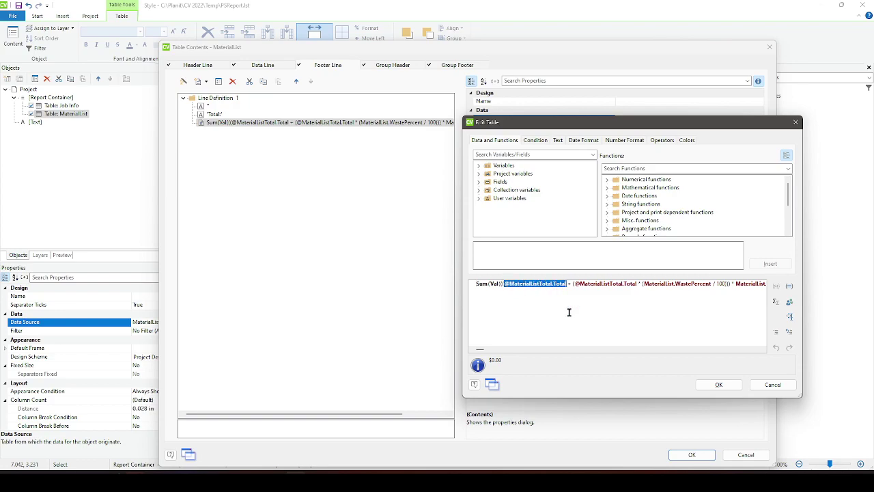
pyautogui.click(774, 384)
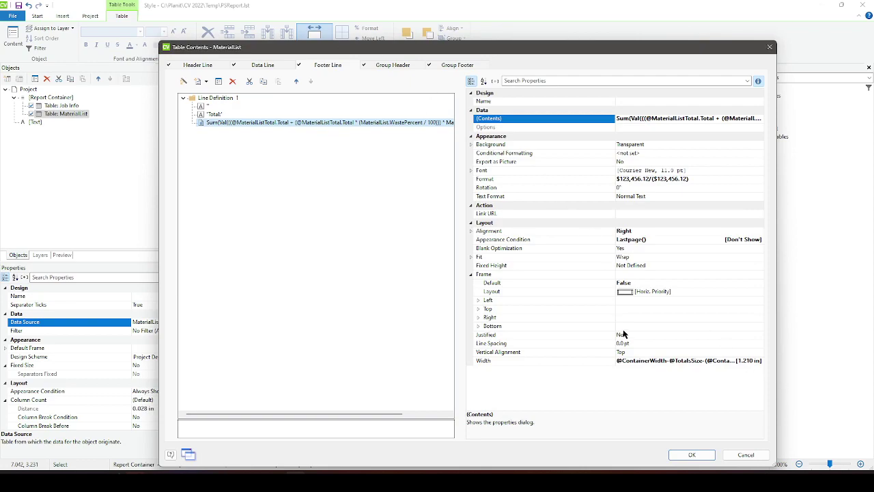
pyautogui.click(732, 455)
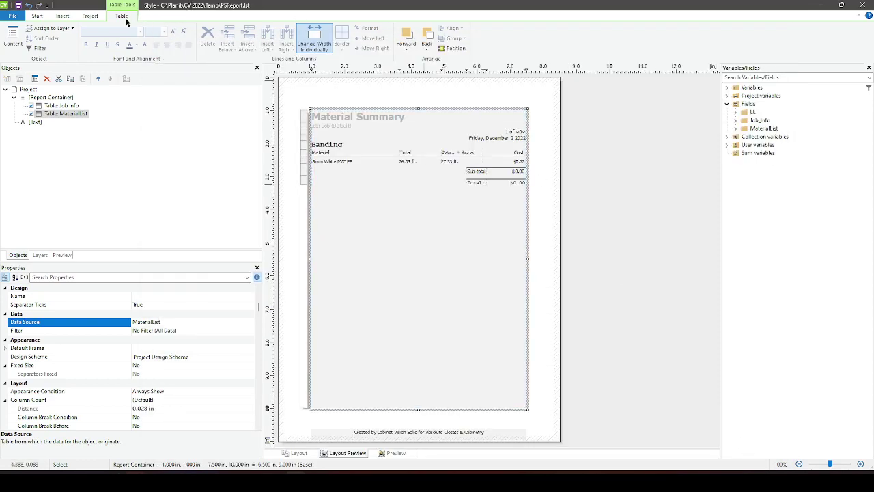
pyautogui.click(90, 16)
pyautogui.click(268, 48)
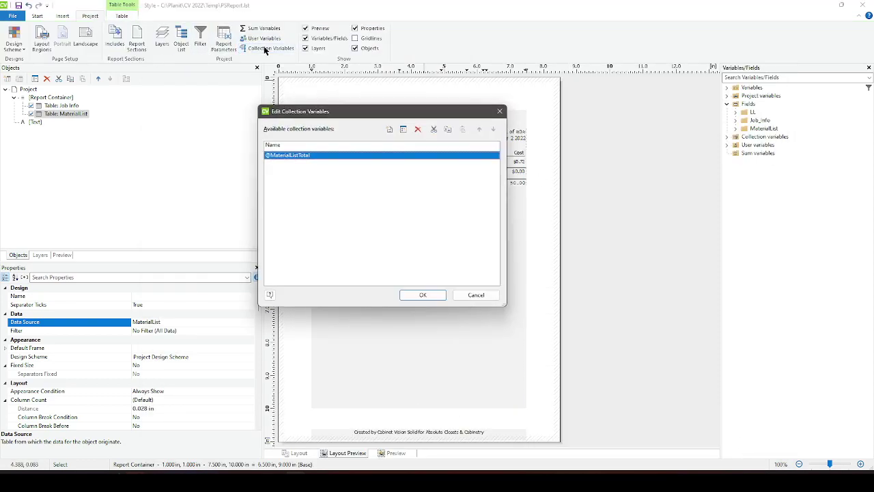
pyautogui.doubleClick(315, 156)
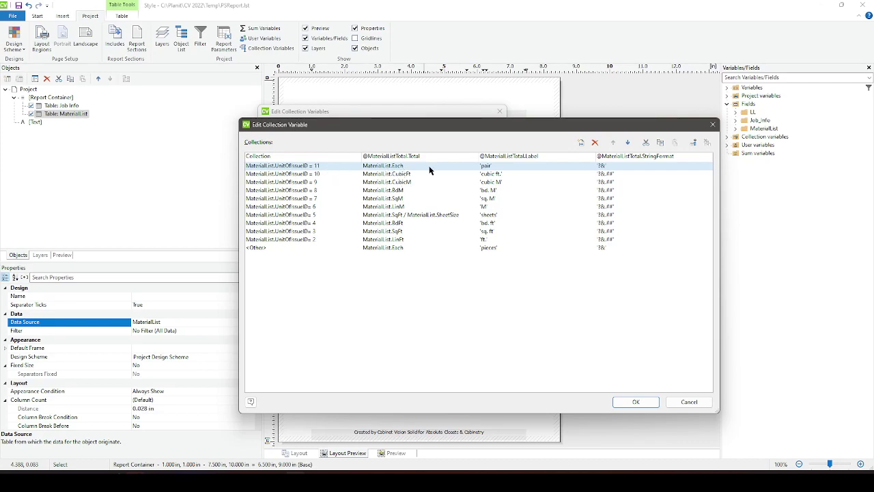
pyautogui.click(490, 249)
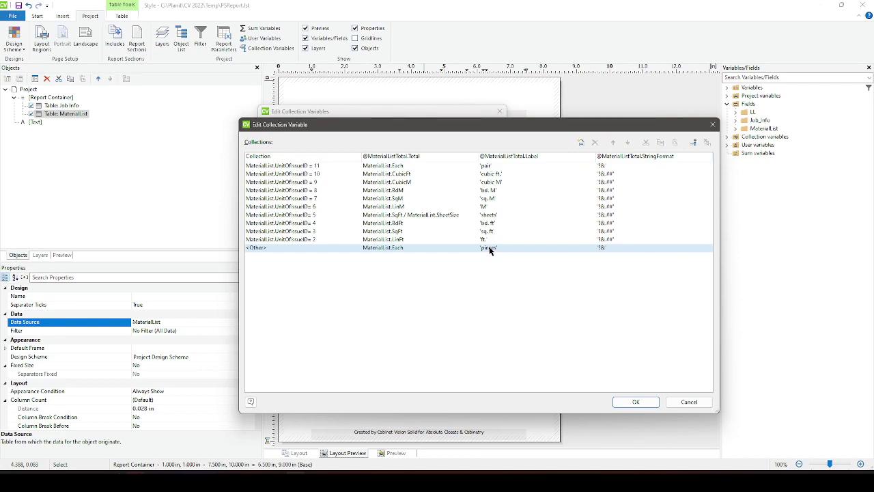
pyautogui.click(487, 167)
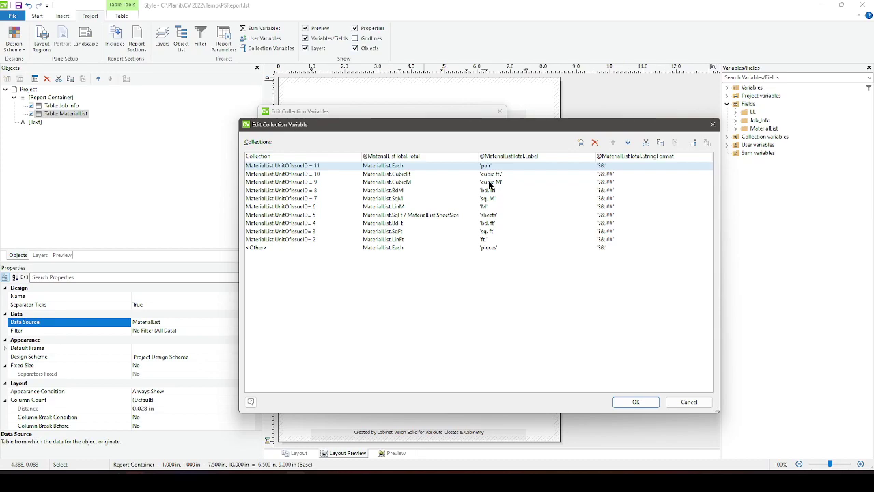
pyautogui.click(689, 401)
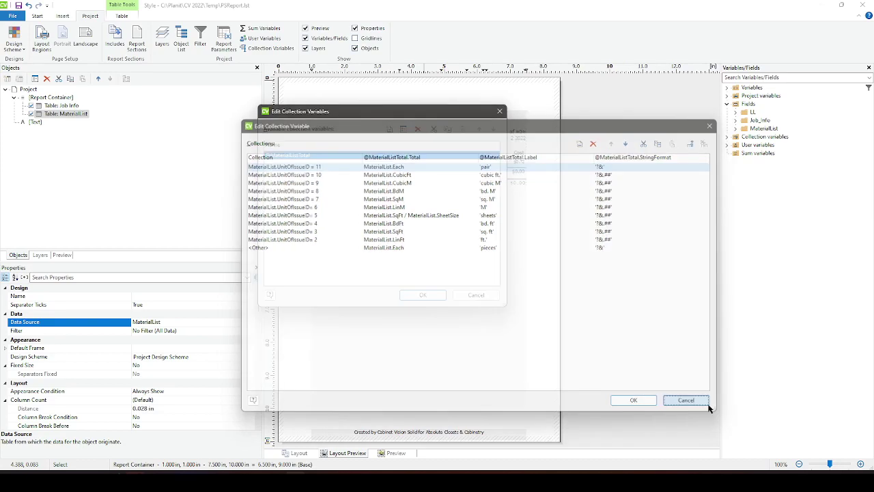
pyautogui.click(469, 296)
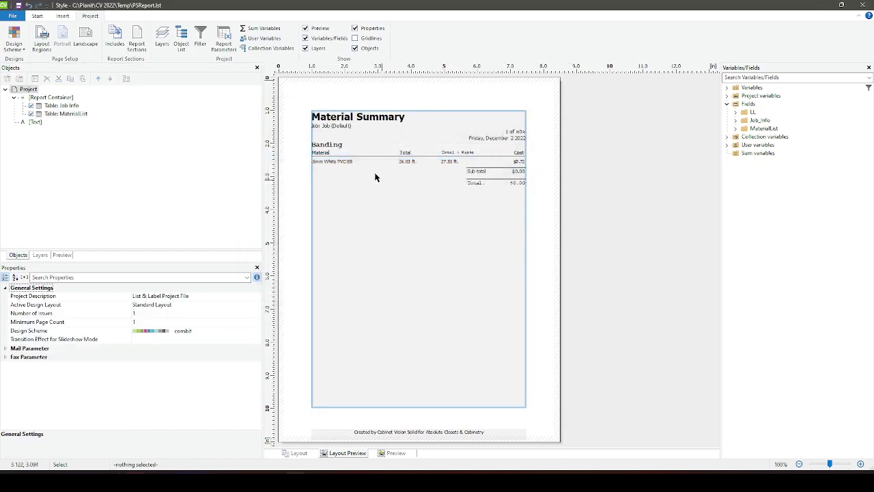
# Step: Reopen the MaterialList footer Sum formula for review, then cancel out and deselect the table
pyautogui.doubleClick(520, 182)
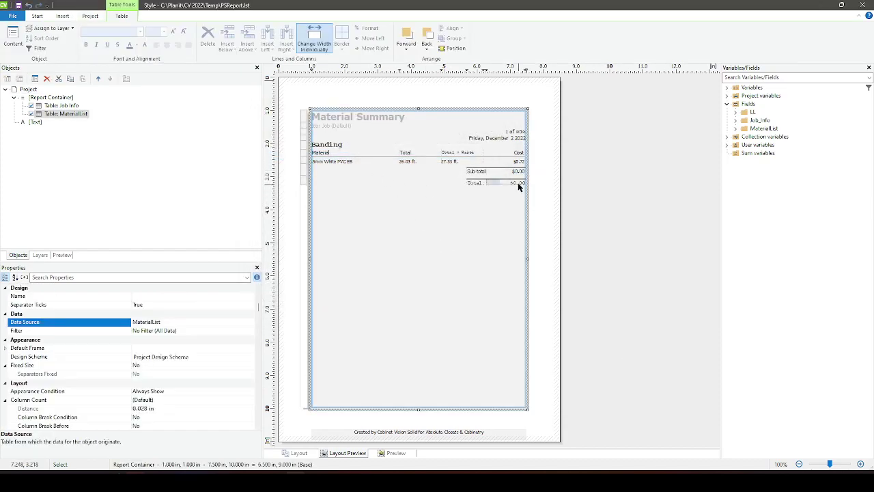
pyautogui.doubleClick(239, 121)
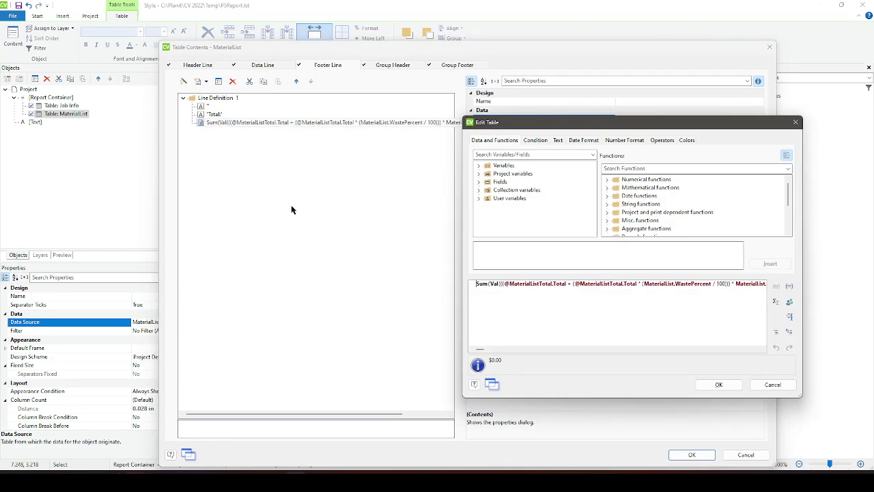
pyautogui.moveTo(501, 283); pyautogui.dragTo(776, 287)
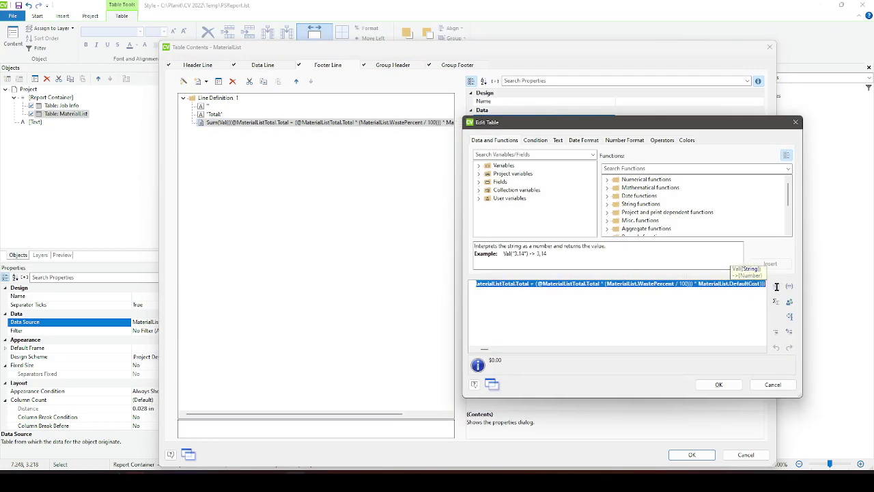
pyautogui.click(757, 288)
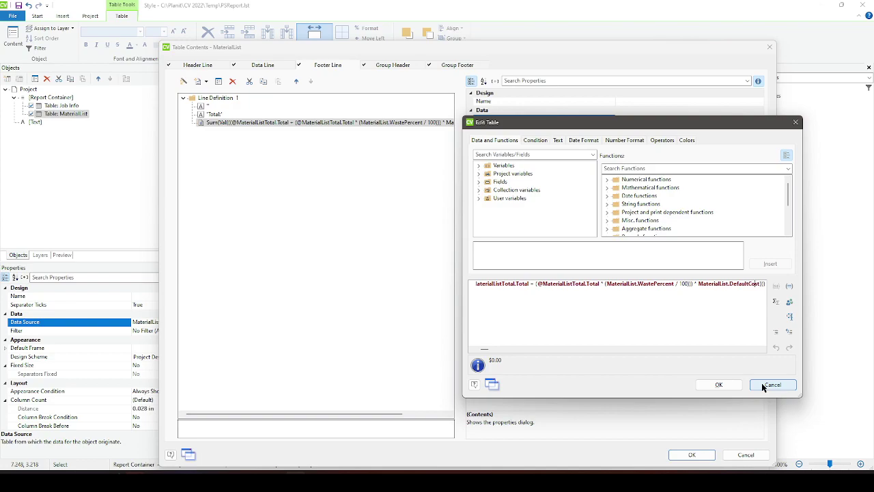
pyautogui.click(763, 386)
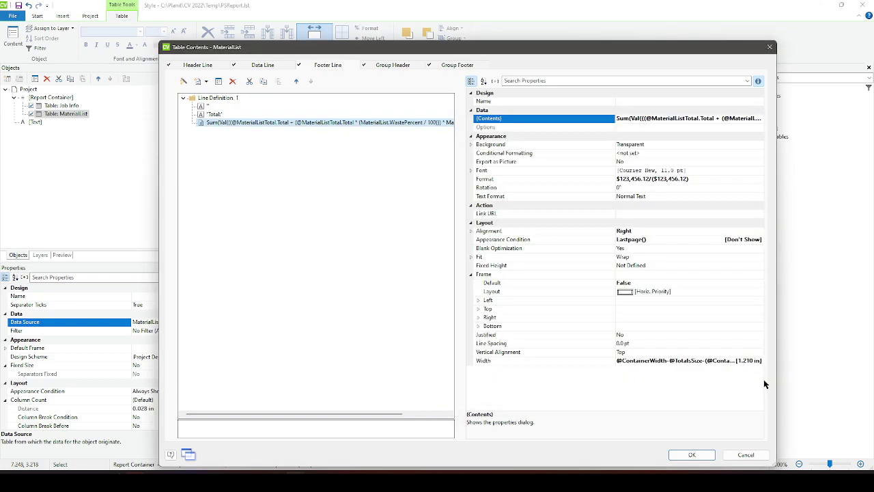
pyautogui.click(769, 47)
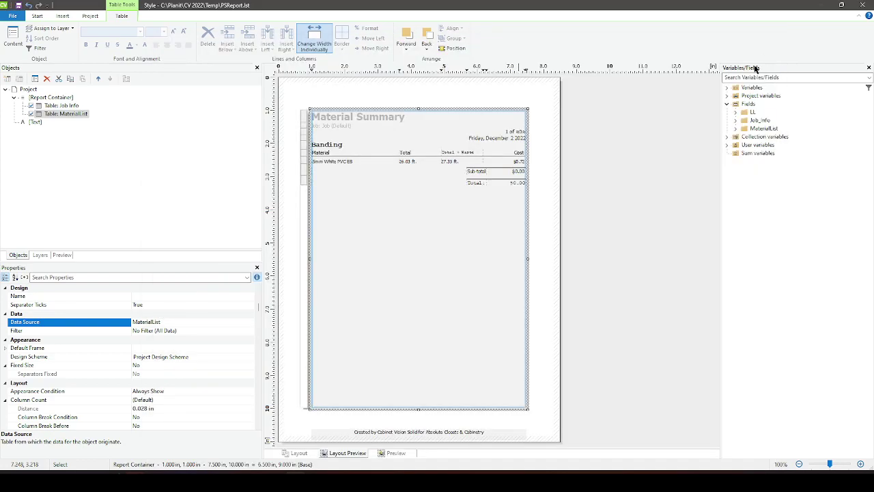
pyautogui.click(673, 168)
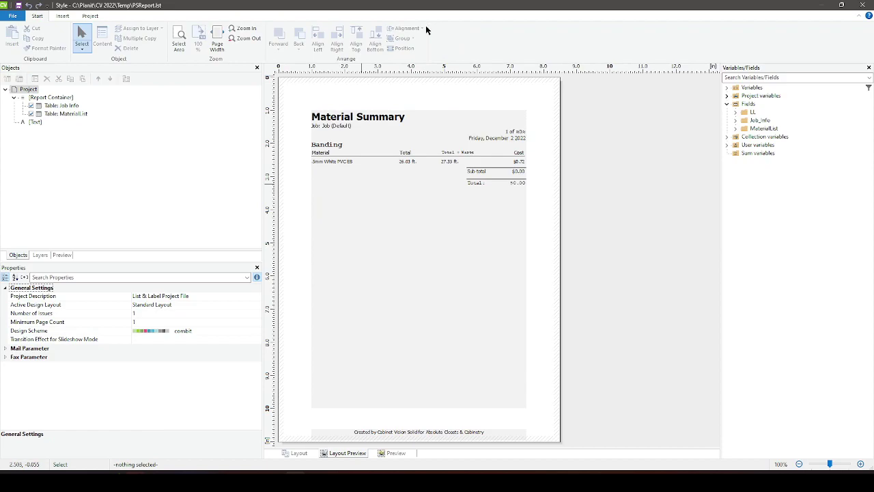
# Step: Discard the design changes, run the report with the default customer name, and view S2M Center
pyautogui.click(861, 5)
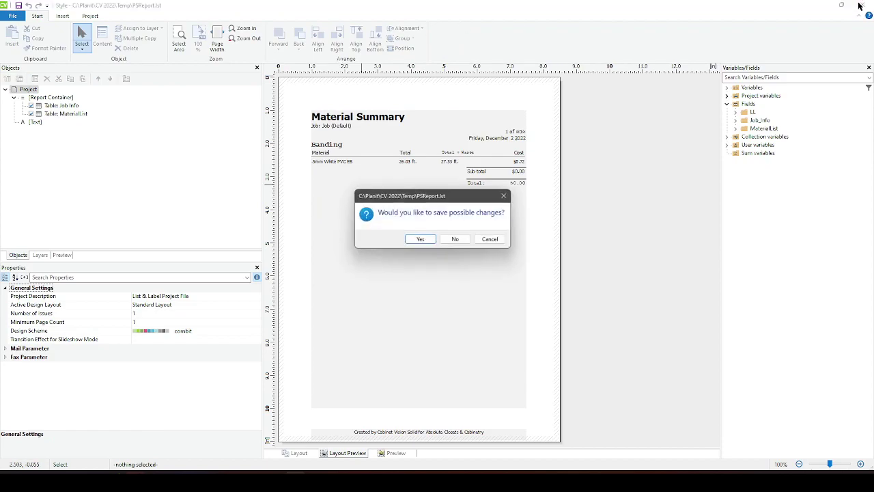
pyautogui.click(450, 240)
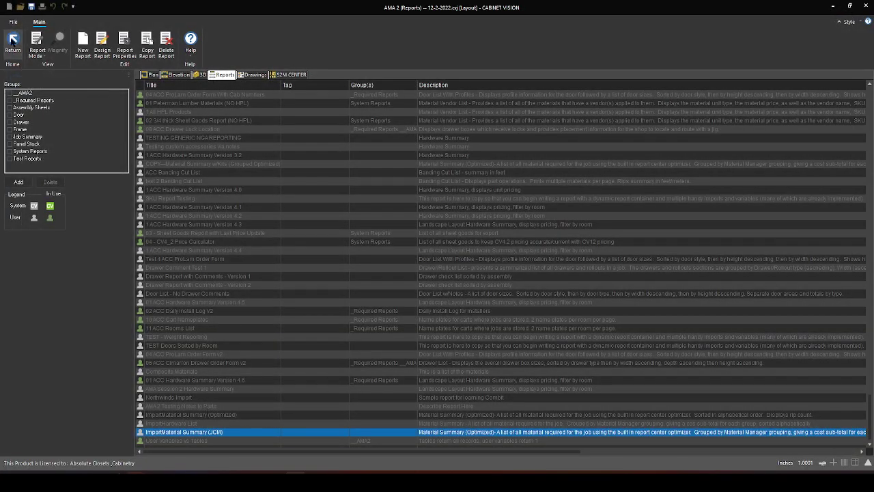
pyautogui.press('Return')
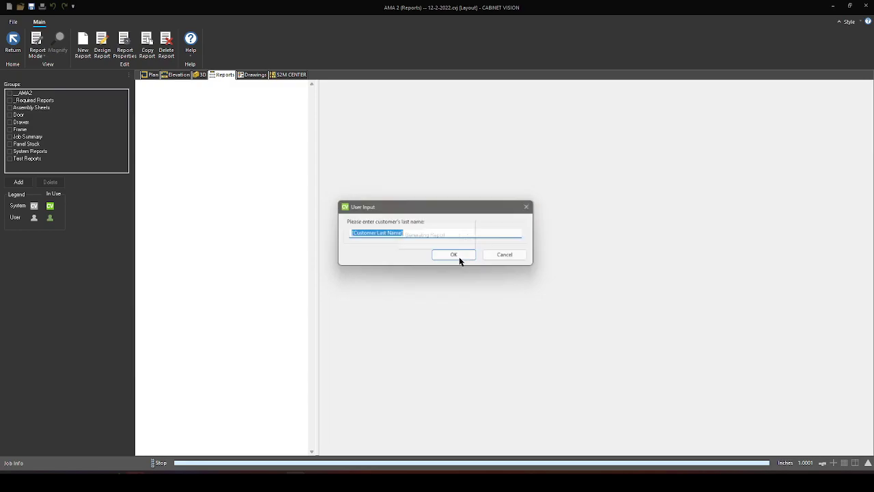
pyautogui.click(457, 258)
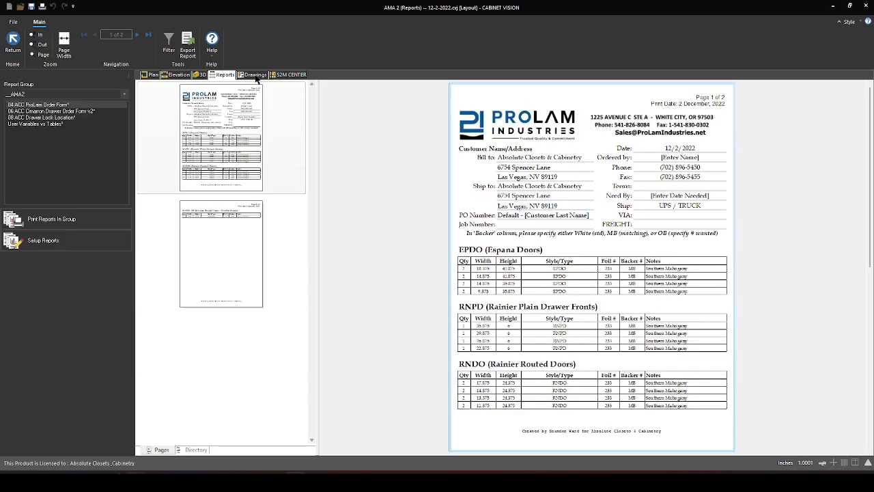
pyautogui.click(13, 42)
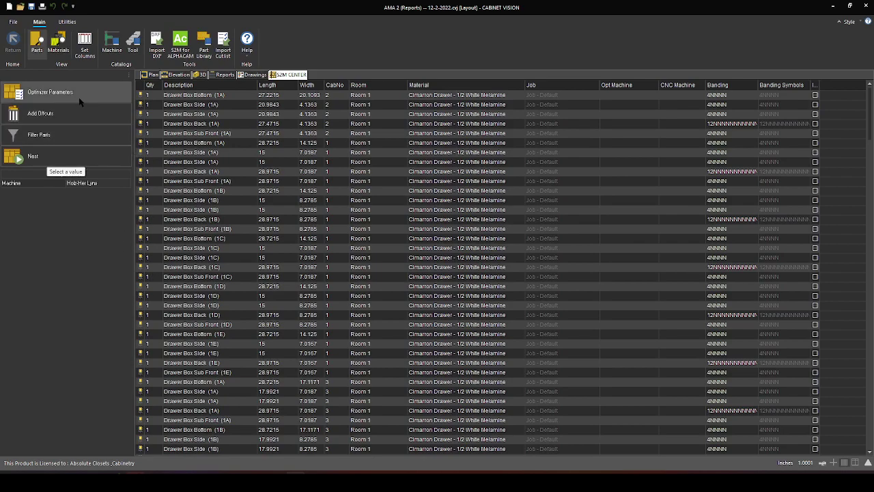
# Step: Delete the parts from the first row through Door 1A-R, then start a Nest run
pyautogui.click(146, 96)
pyautogui.scroll(-12, 156, 274)
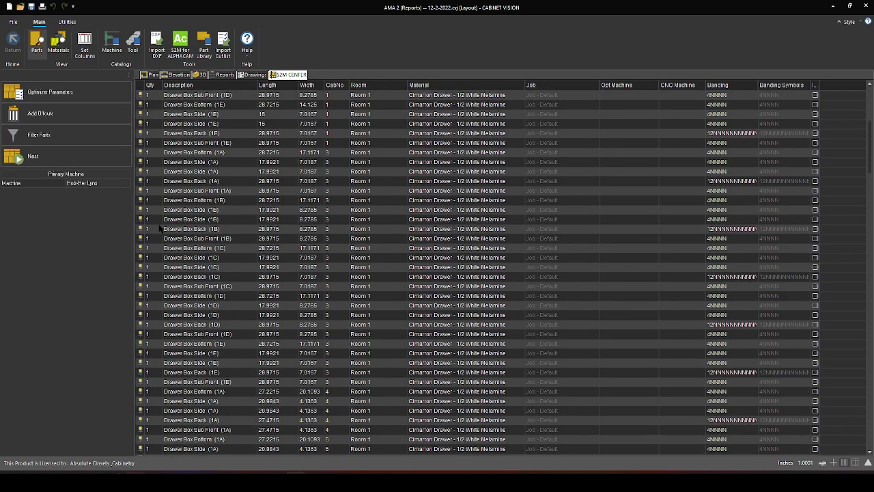
pyautogui.scroll(-15, 156, 273)
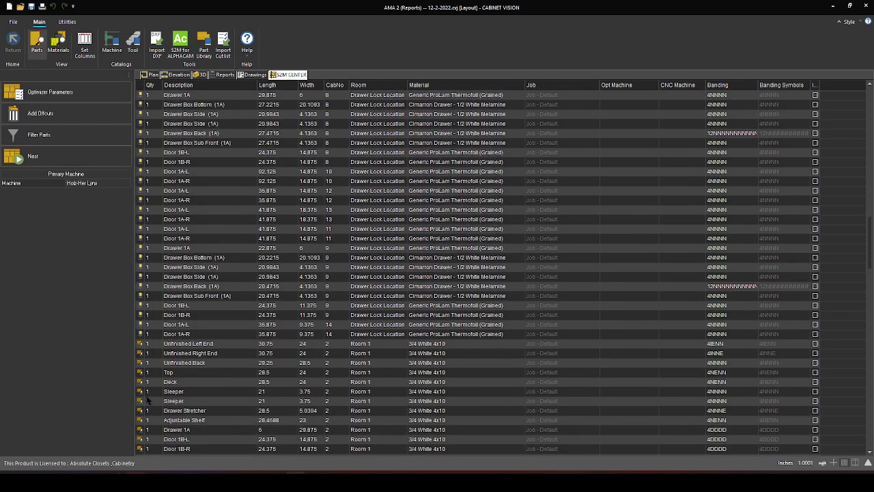
pyautogui.keyDown('shift'); pyautogui.click(143, 276); pyautogui.keyUp('shift')
pyautogui.rightClick(144, 276)
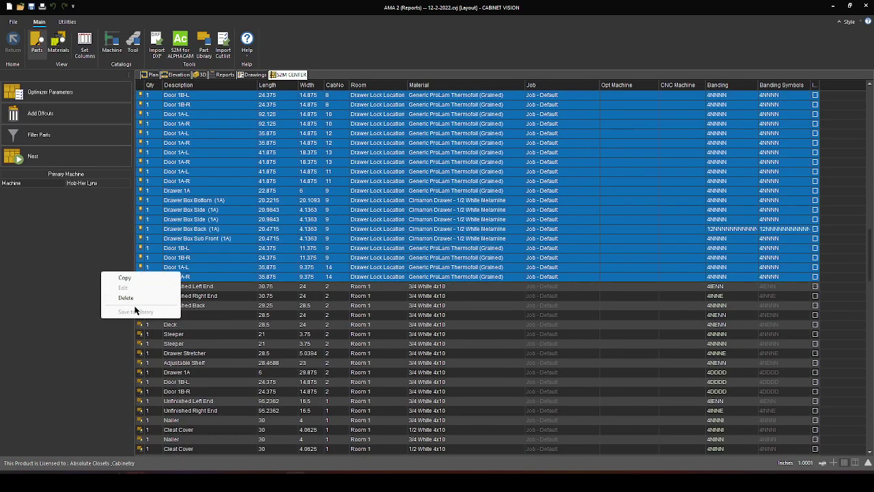
pyautogui.click(130, 298)
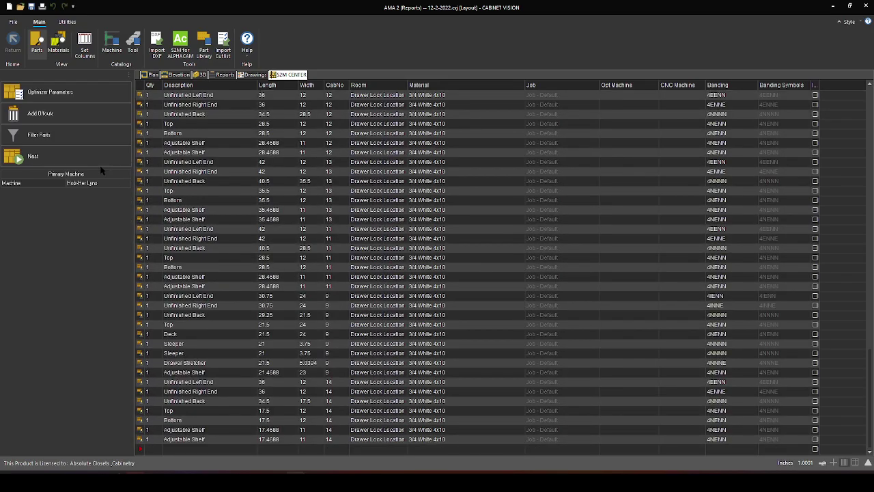
pyautogui.click(55, 159)
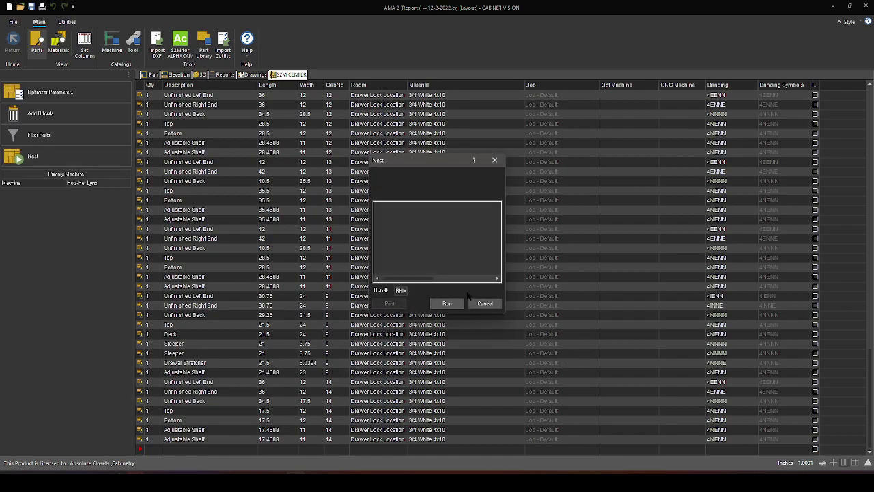
# Step: Run the nest and accept the result: 13 sheets of 3/4 White 4x10 and 1 sheet of 1/2 White
pyautogui.click(446, 303)
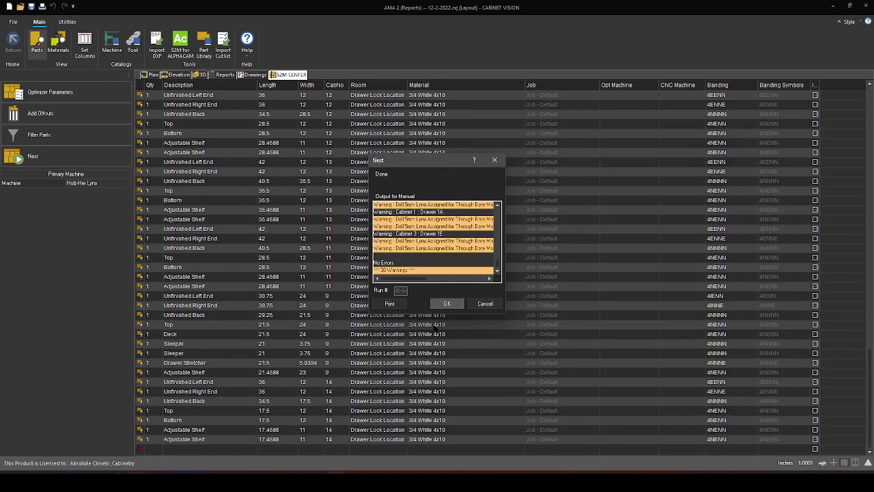
pyautogui.click(447, 303)
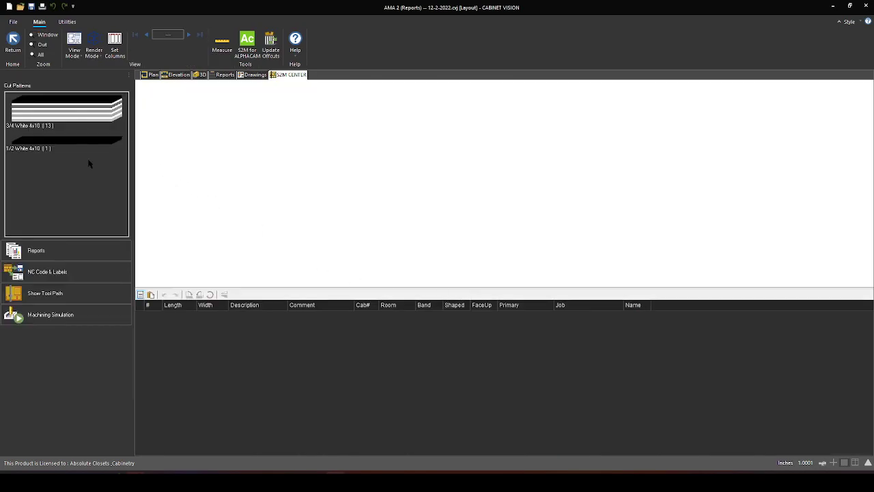
# Step: Generate the nest reports to preview the 14-page Nest Cut List (Legacy) with sheet layouts
pyautogui.doubleClick(73, 250)
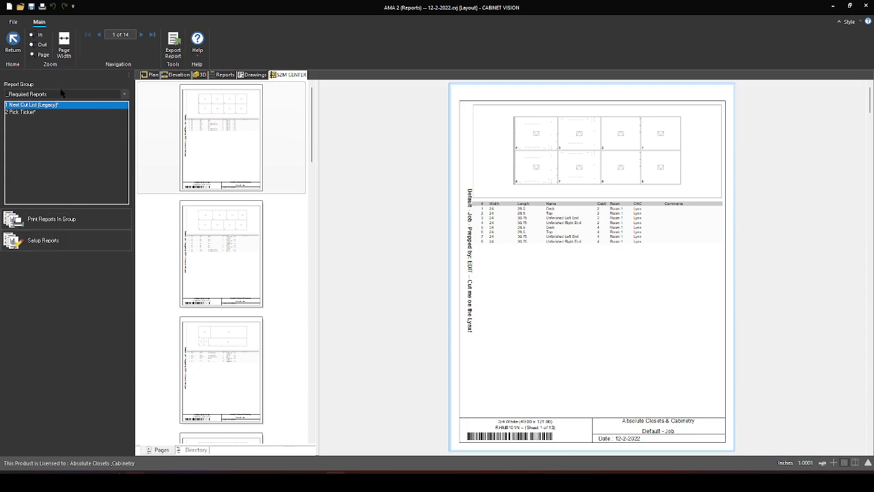
# Step: Switch the report group to Testing to preview the Notes to S2M Parts FINAL report
pyautogui.click(61, 95)
pyautogui.click(42, 143)
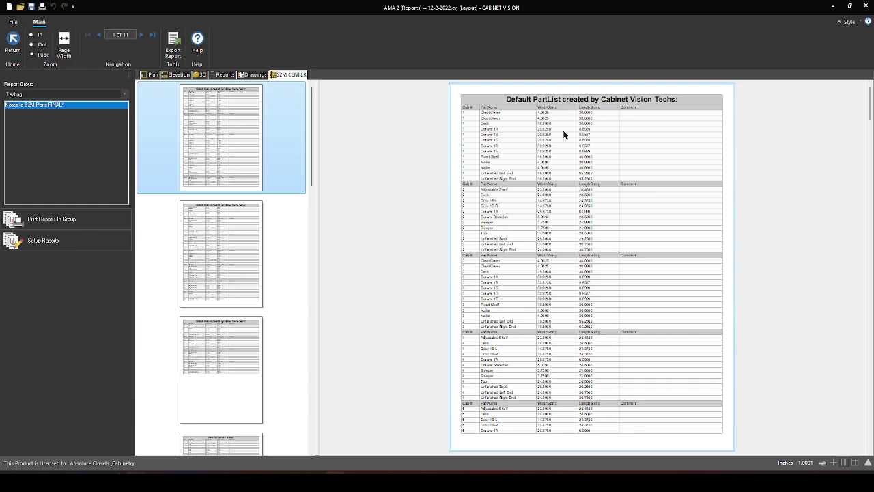
# Step: Page through the report, comparing the default part list with the New PartList with Notes page
pyautogui.click(230, 247)
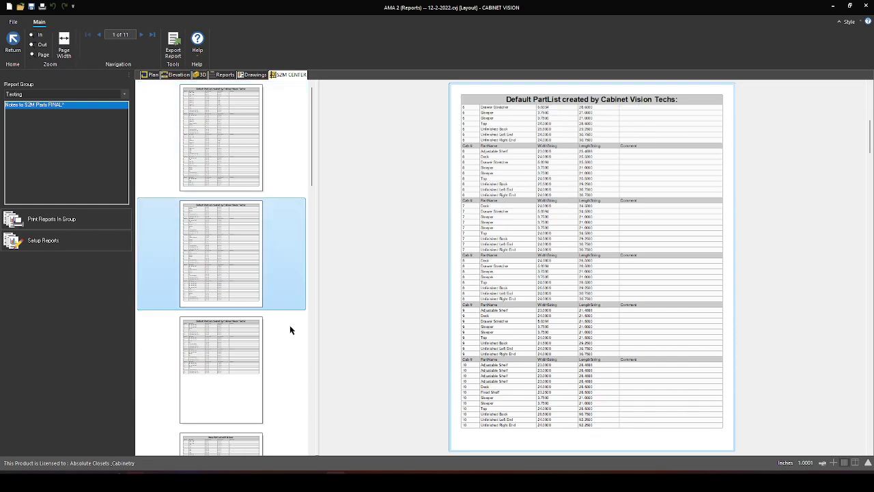
pyautogui.click(230, 350)
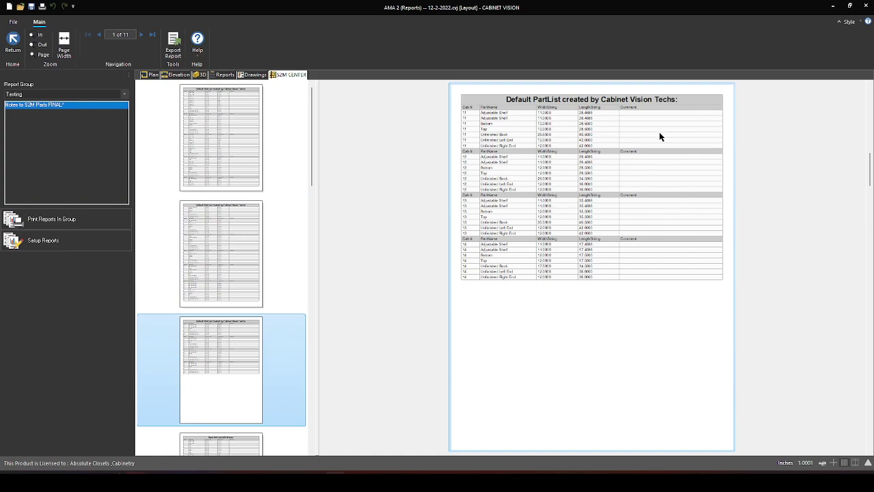
pyautogui.scroll(-2, 263, 221)
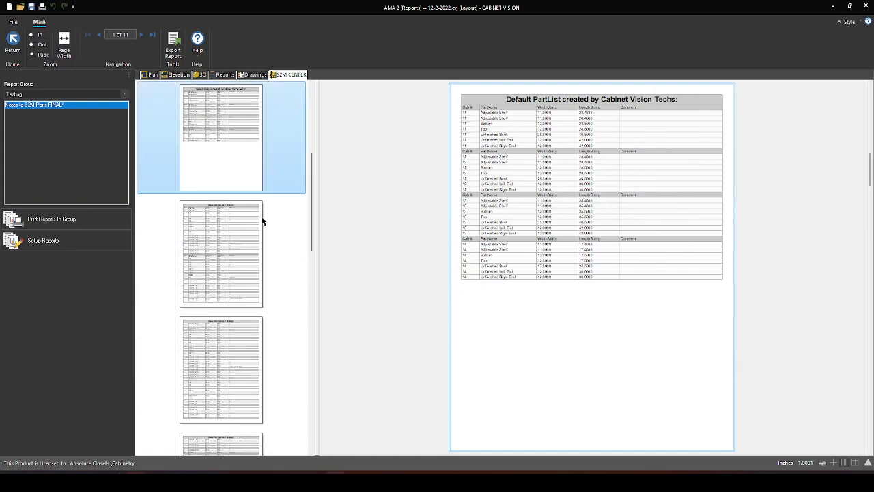
pyautogui.scroll(2, 263, 221)
pyautogui.scroll(-2, 264, 248)
pyautogui.click(241, 271)
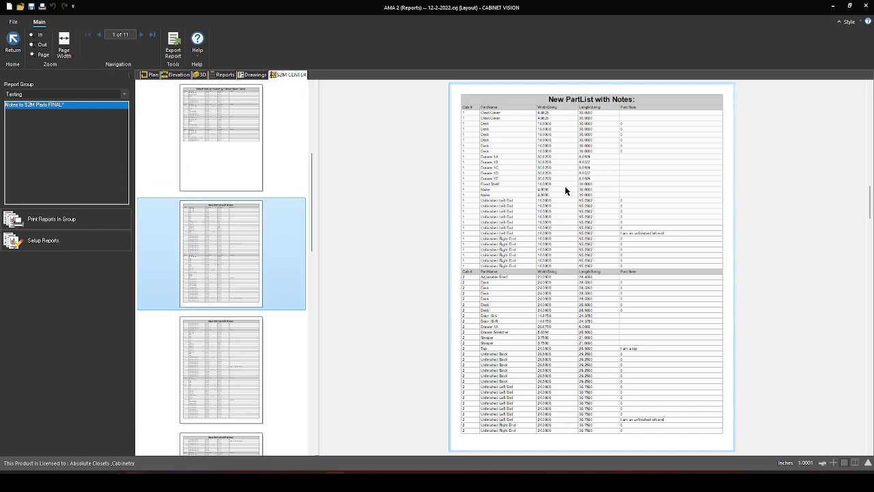
pyautogui.scroll(5, 207, 253)
pyautogui.click(224, 162)
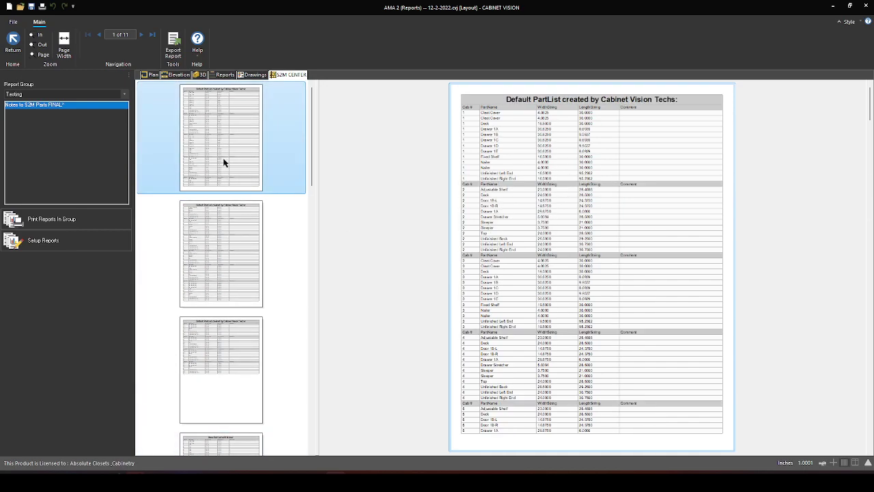
pyautogui.scroll(-5, 249, 280)
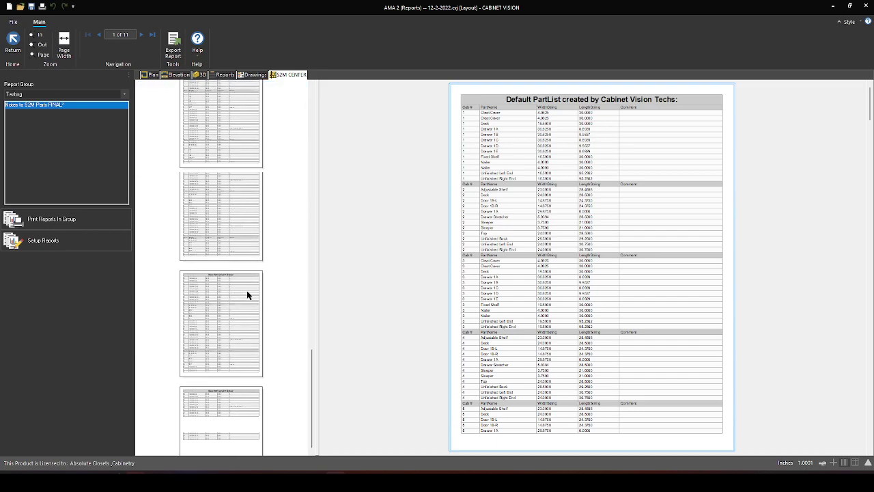
pyautogui.scroll(6, 248, 283)
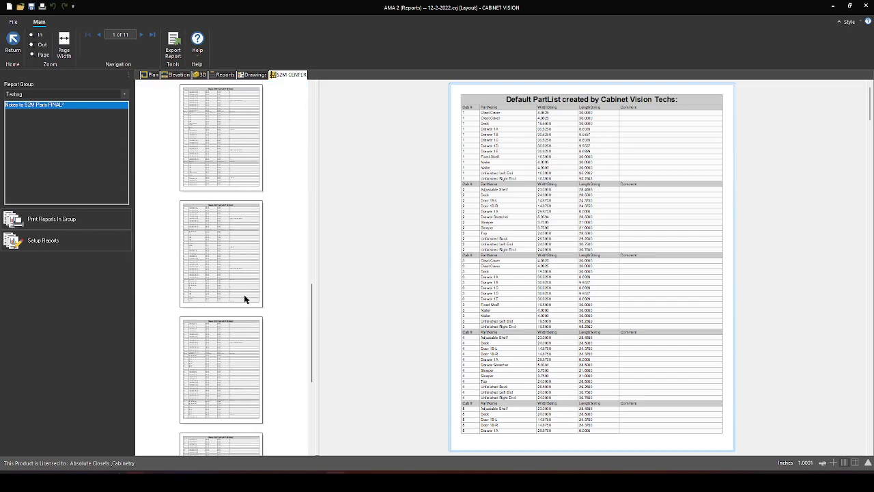
pyautogui.click(234, 249)
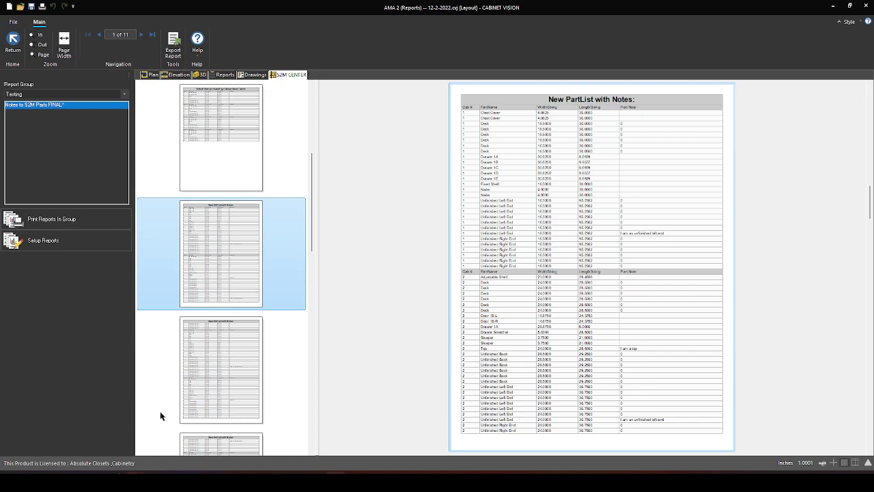
# Step: Launch the Registry Editor with the regedit command
pyautogui.press('super+r')
pyautogui.write('regedit')
pyautogui.press('Return')
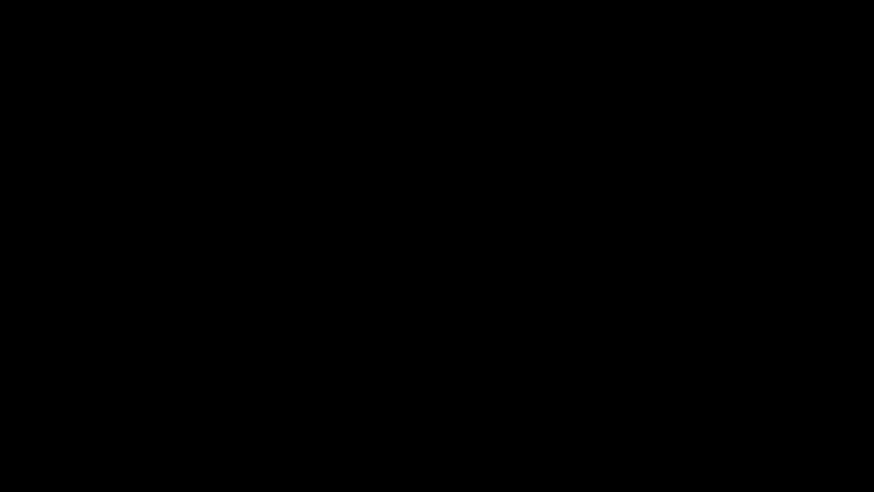
# Step: Try adding a CNCPOPULATEREPORT string value in CV 2022\Settings and dismiss the already-exists error
pyautogui.scroll(-10, 221, 356)
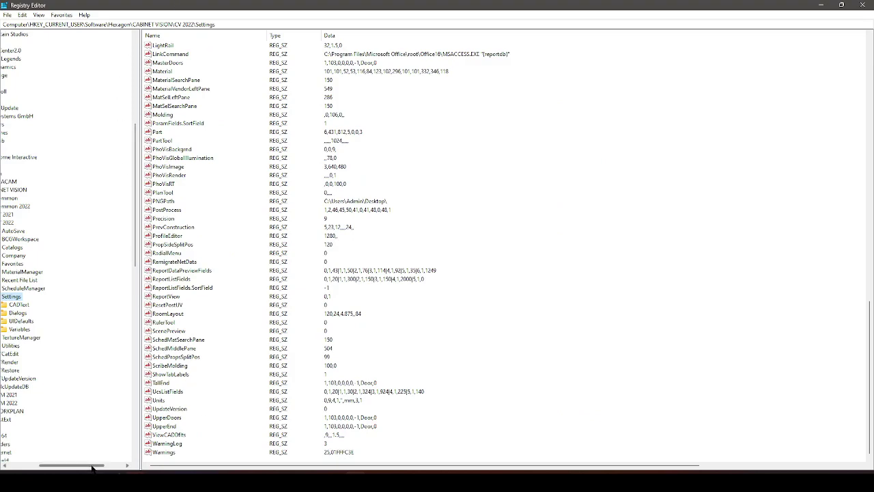
pyautogui.moveTo(93, 467); pyautogui.dragTo(45, 467)
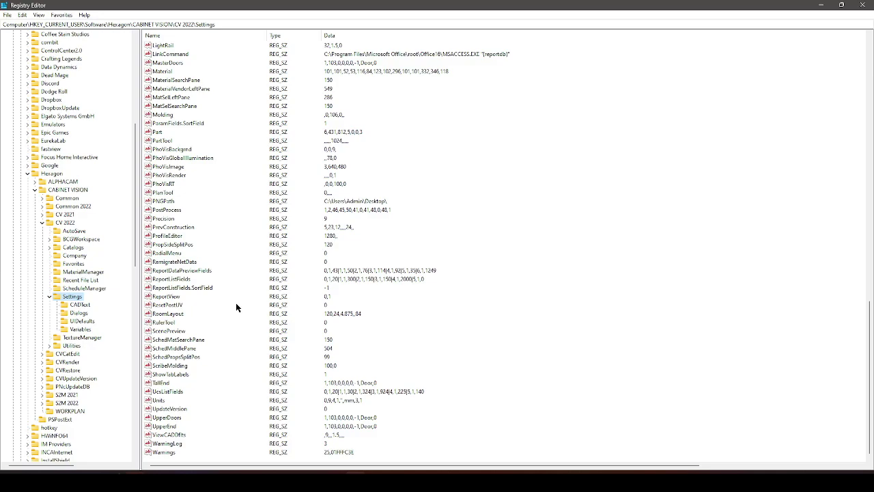
pyautogui.scroll(20, 209, 407)
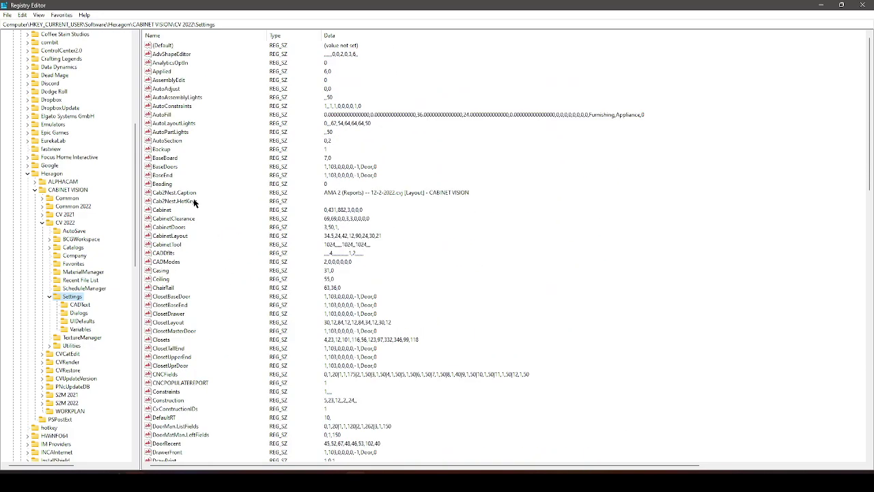
pyautogui.click(190, 384)
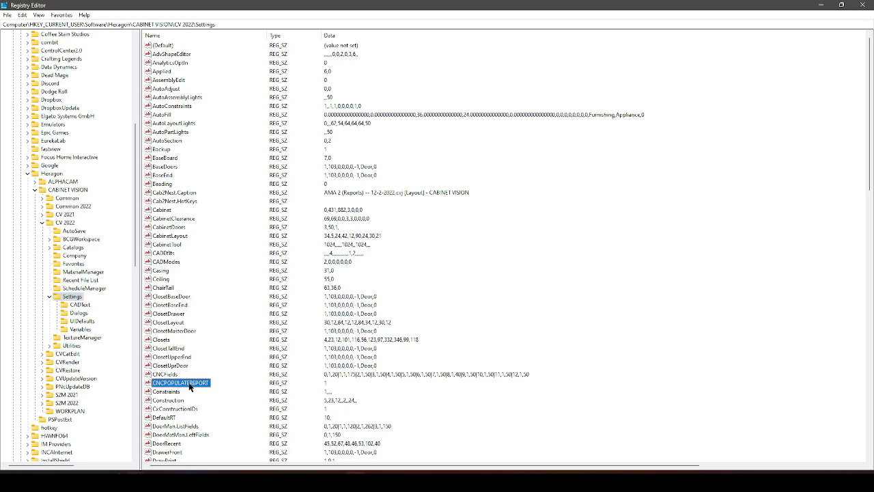
pyautogui.rightClick(529, 353)
pyautogui.moveTo(557, 359)
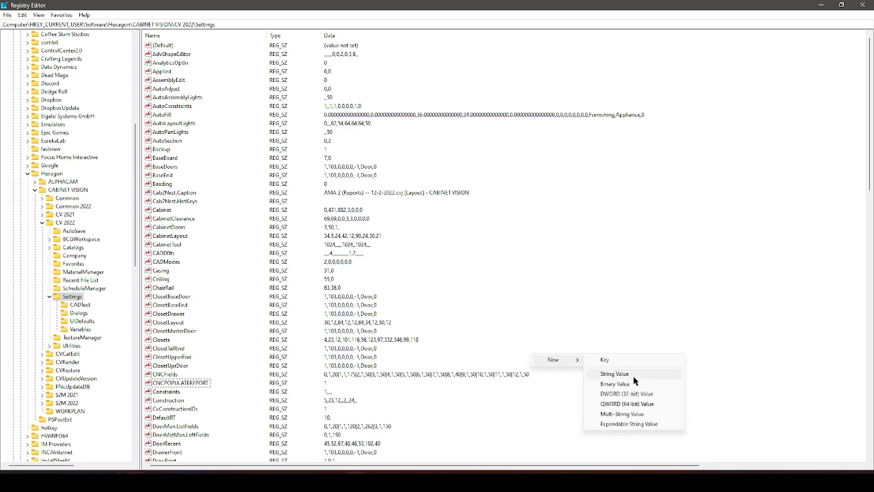
pyautogui.click(632, 376)
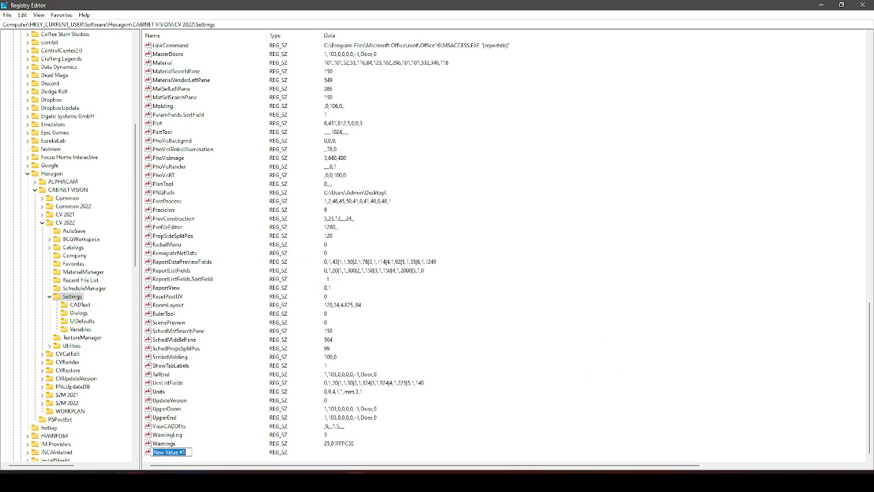
pyautogui.write('CNCPOPULATEREPOR')
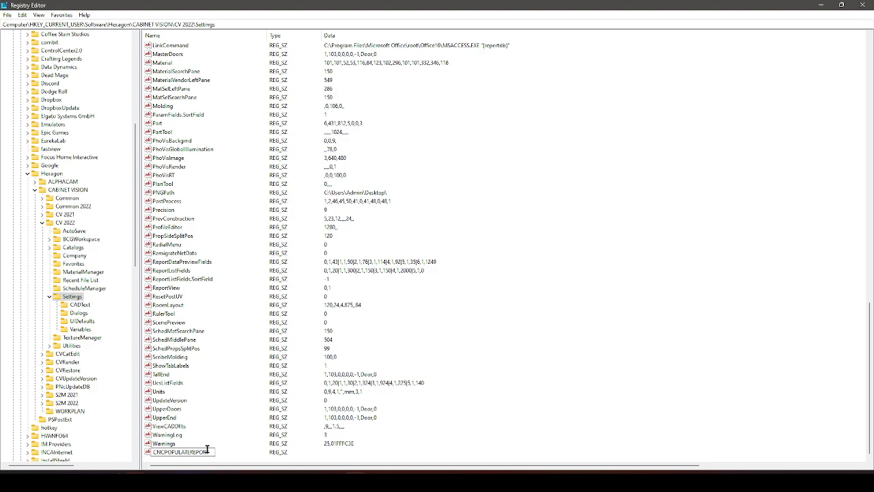
pyautogui.write('T')
pyautogui.press('Return')
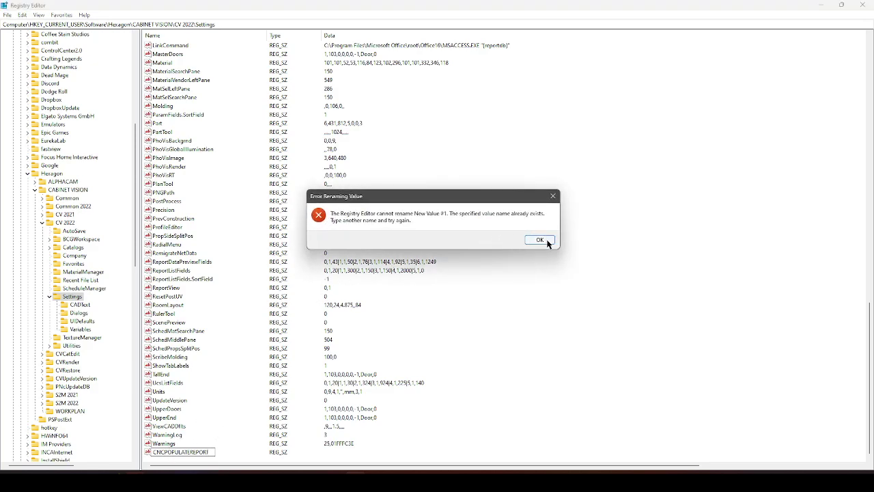
pyautogui.click(548, 242)
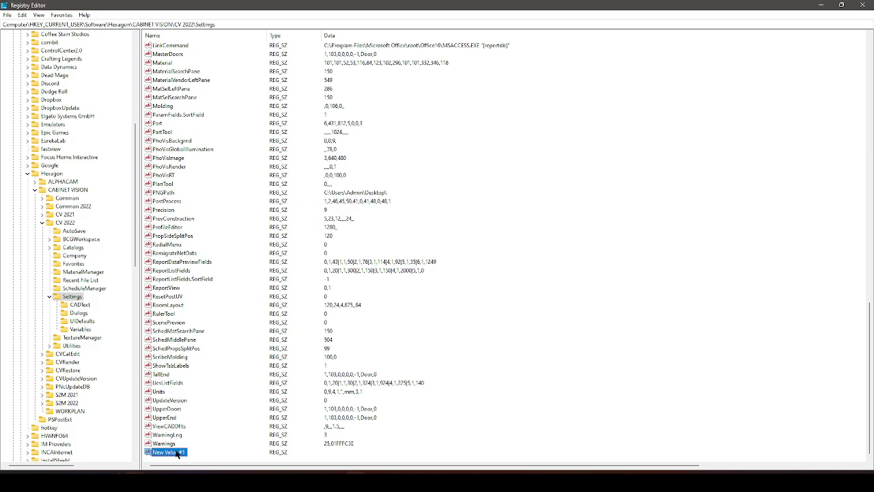
# Step: Confirm CNCPOPULATEREPORT's data is 1 and delete the stray New Value #1 entry
pyautogui.scroll(15, 180, 409)
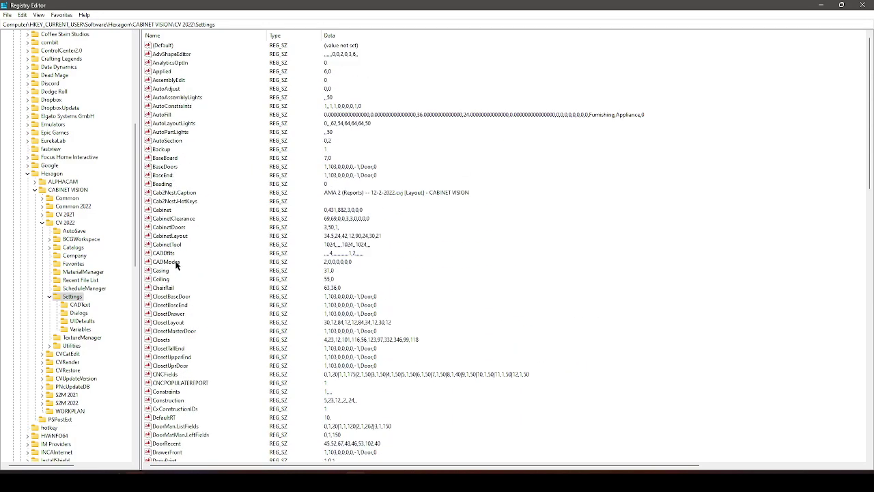
pyautogui.doubleClick(177, 382)
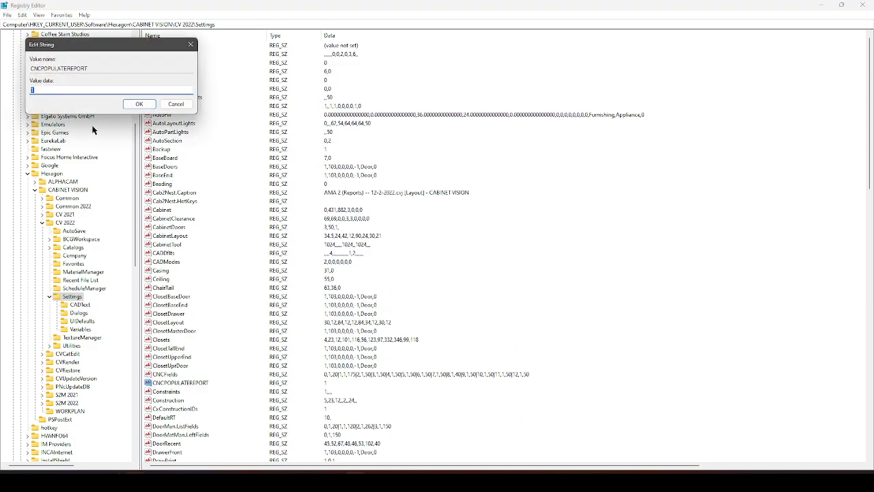
pyautogui.click(173, 106)
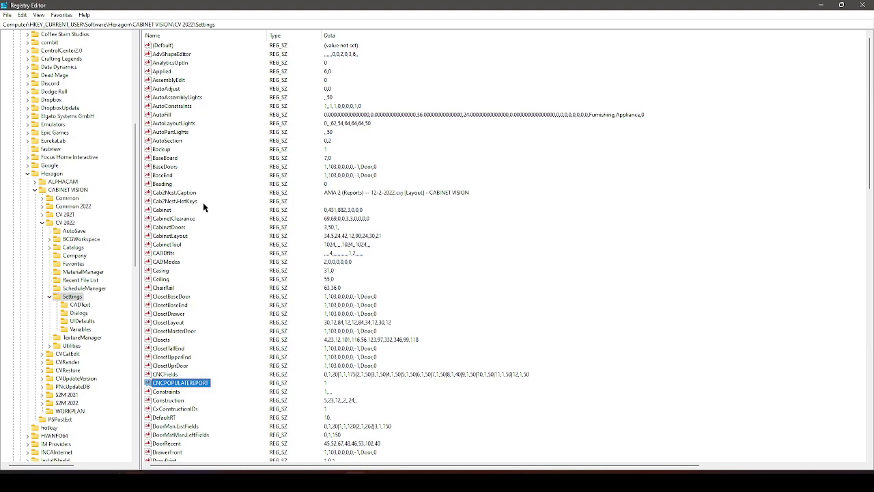
pyautogui.scroll(-20, 203, 203)
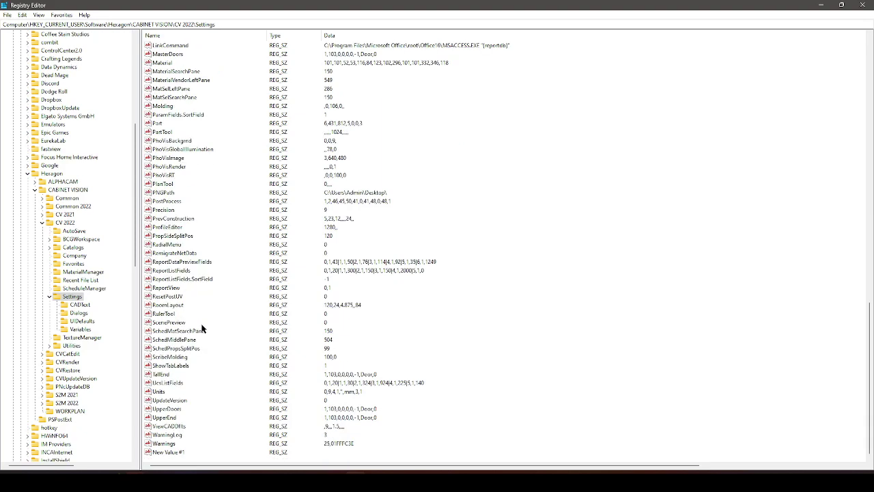
pyautogui.click(183, 452)
pyautogui.rightClick(173, 454)
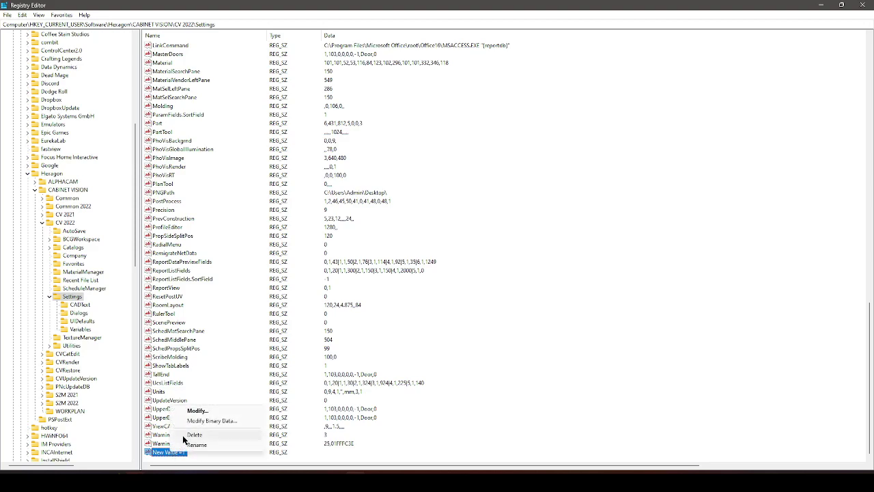
pyautogui.click(194, 434)
pyautogui.click(498, 237)
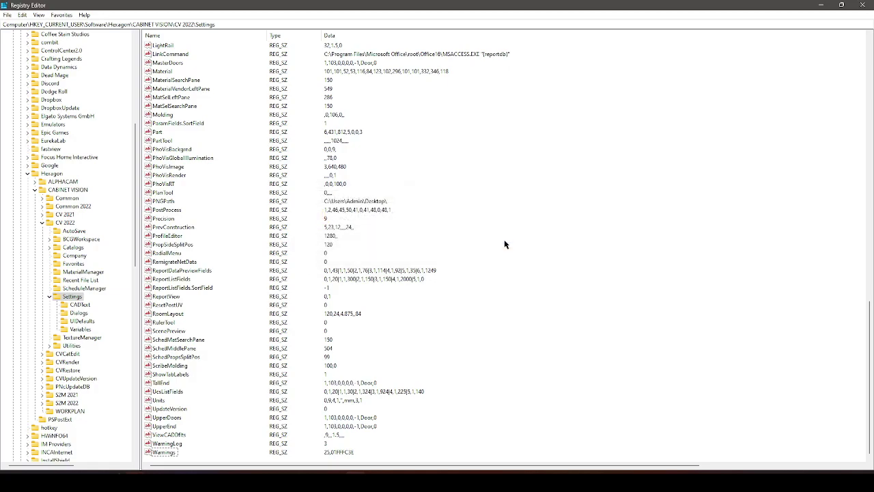
# Step: Return to Cabinet Vision and open Advanced Properties for the Notes to S2M Parts FINAL report
pyautogui.click(822, 5)
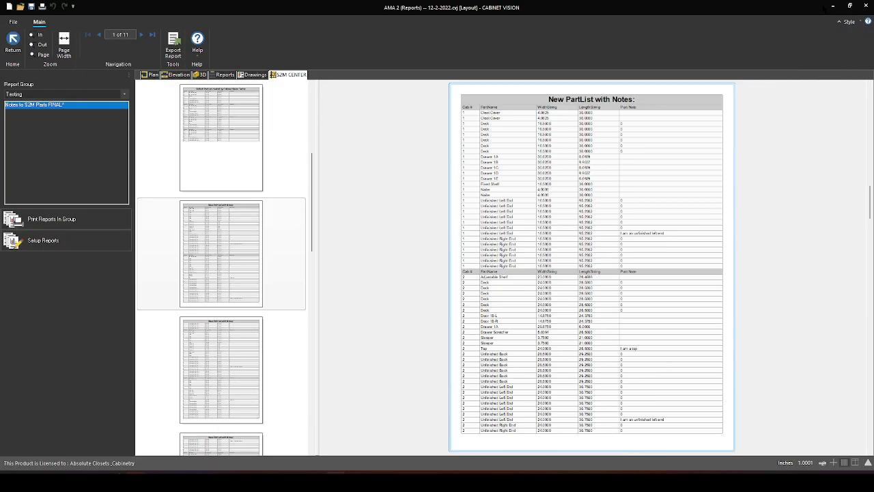
pyautogui.click(60, 243)
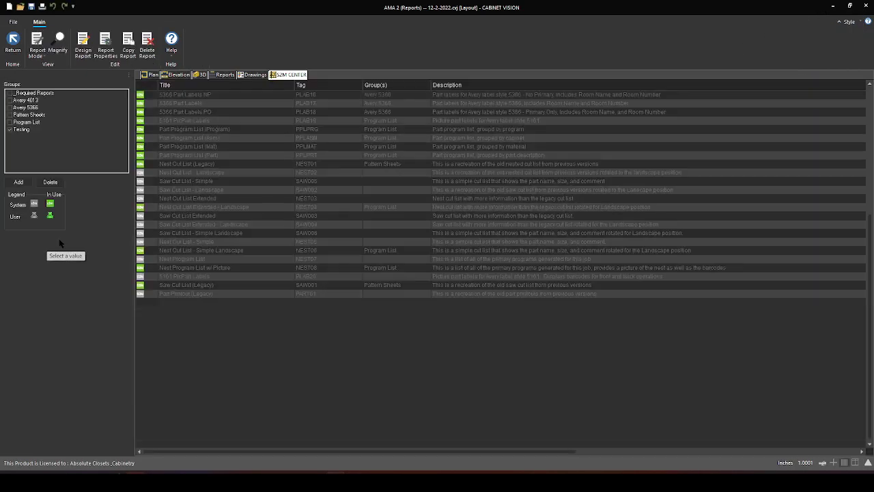
pyautogui.click(108, 43)
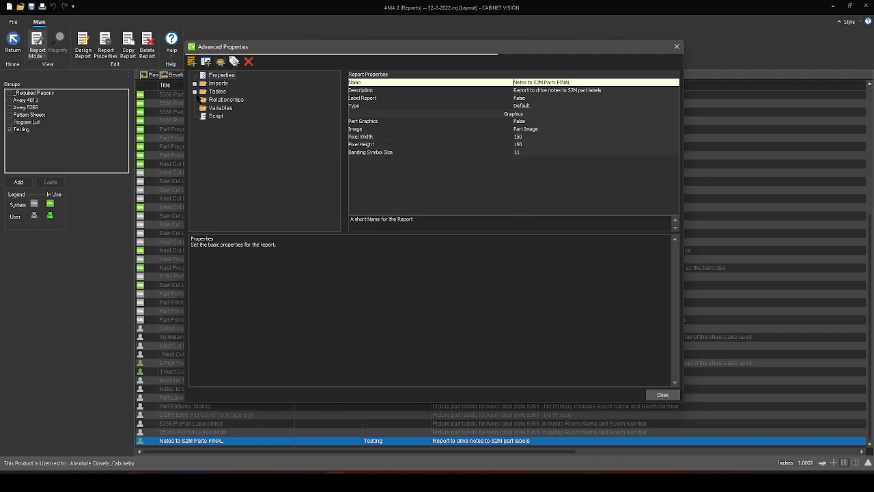
# Step: Expand Imports and review the ImpParts import and the PartList import's SQL query
pyautogui.click(196, 84)
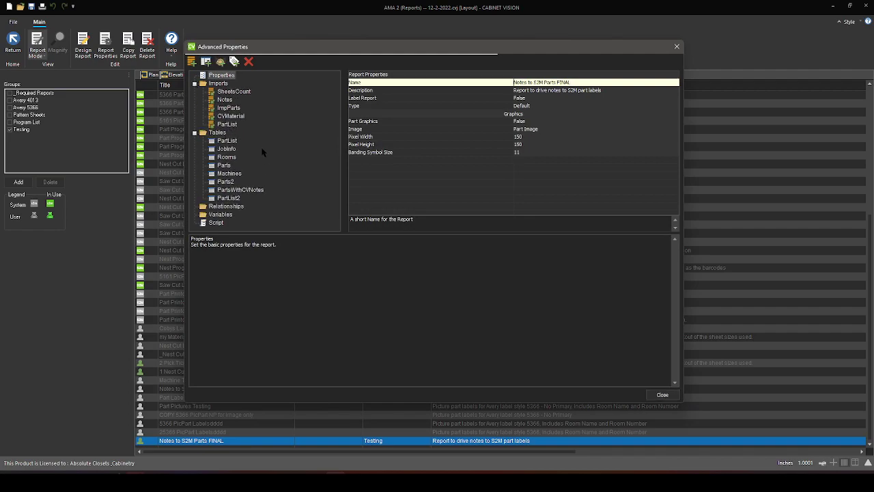
pyautogui.click(232, 109)
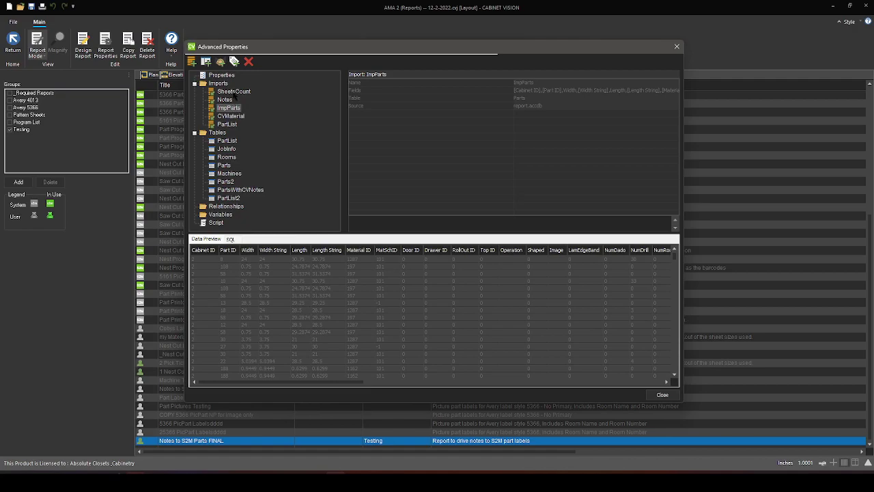
pyautogui.click(231, 125)
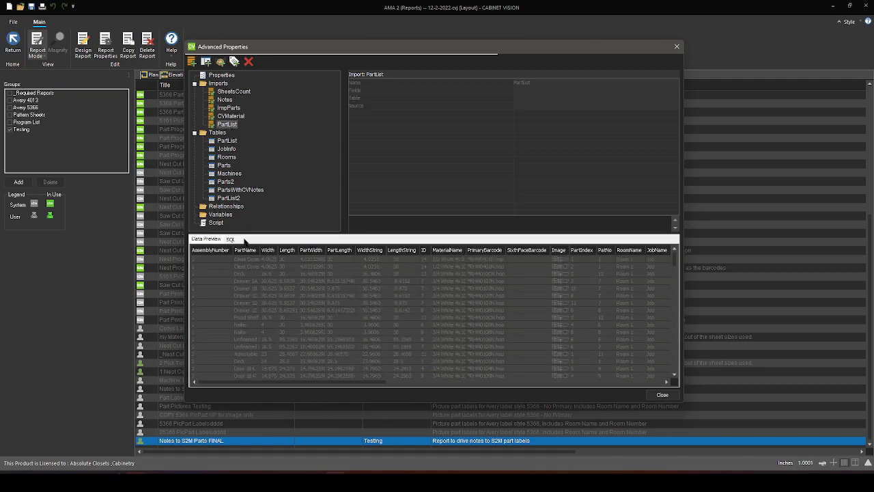
pyautogui.click(231, 239)
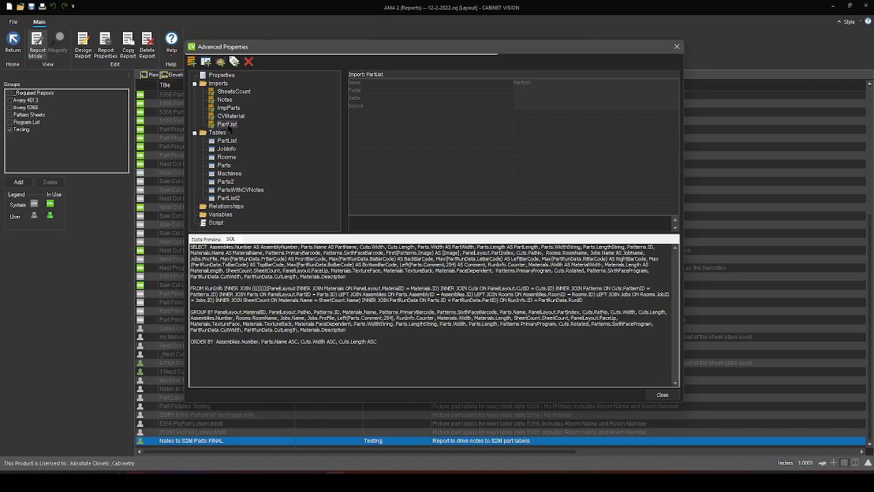
pyautogui.click(229, 109)
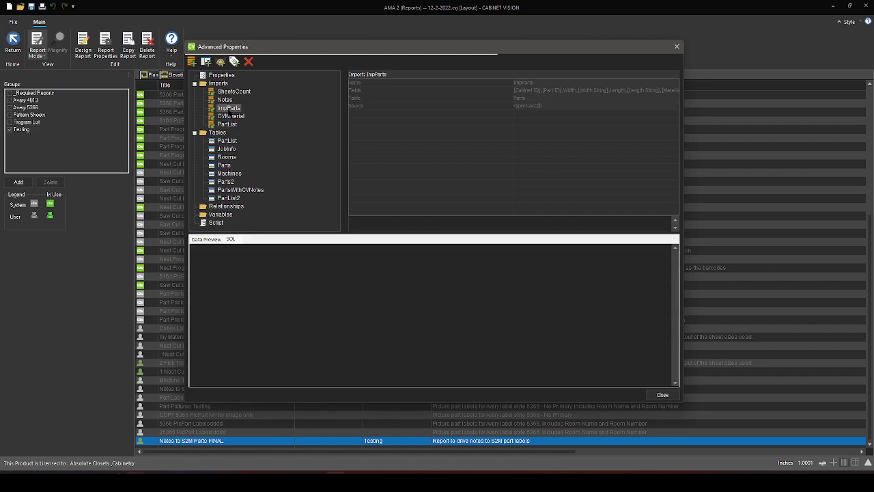
# Step: Start a new import from the Assembly table, inspect its source and tables, then cancel it
pyautogui.click(194, 63)
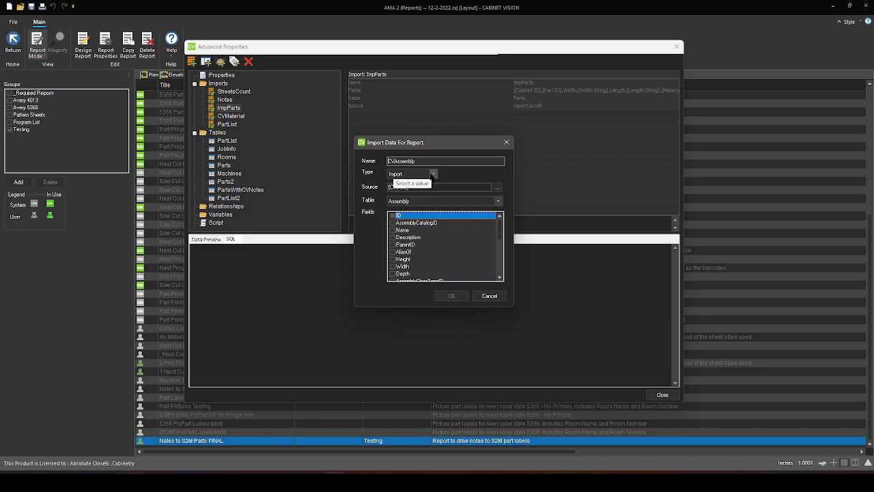
pyautogui.click(498, 201)
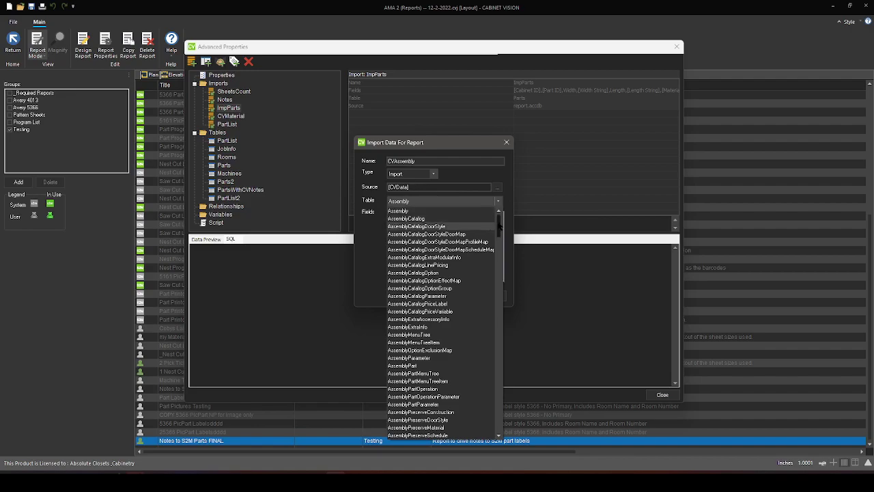
pyautogui.moveTo(500, 221); pyautogui.dragTo(474, 221)
pyautogui.click(474, 212)
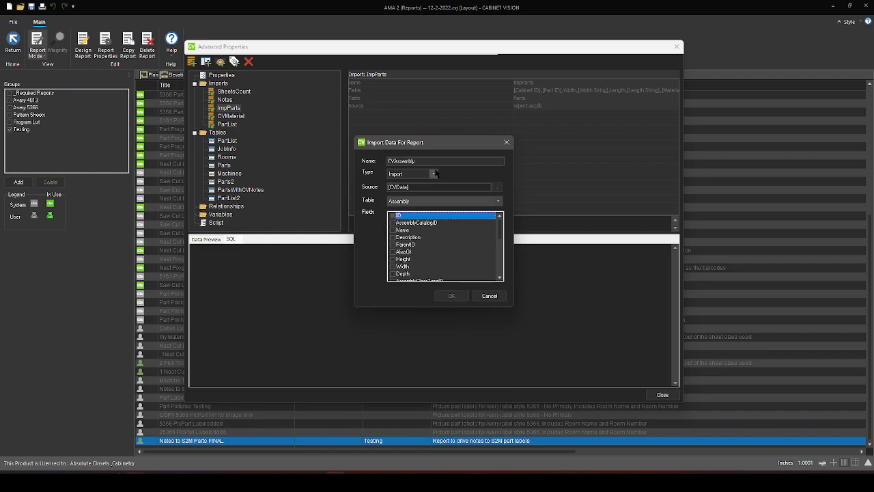
pyautogui.click(497, 187)
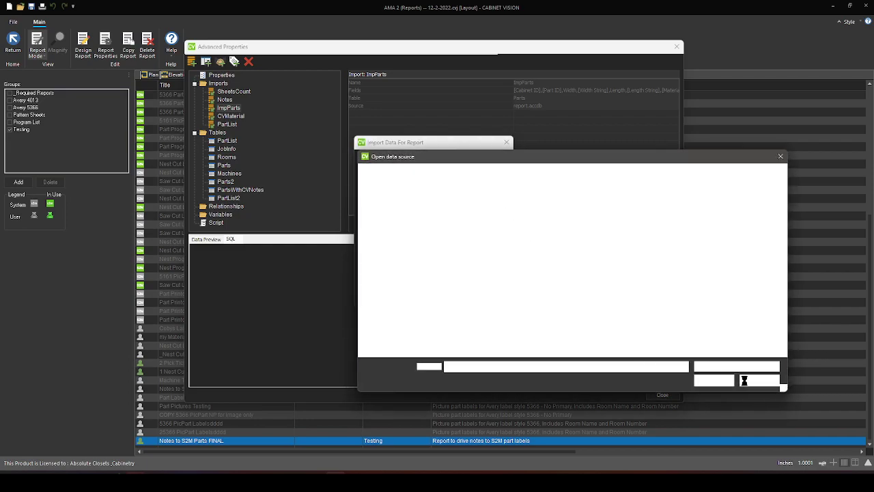
pyautogui.click(781, 156)
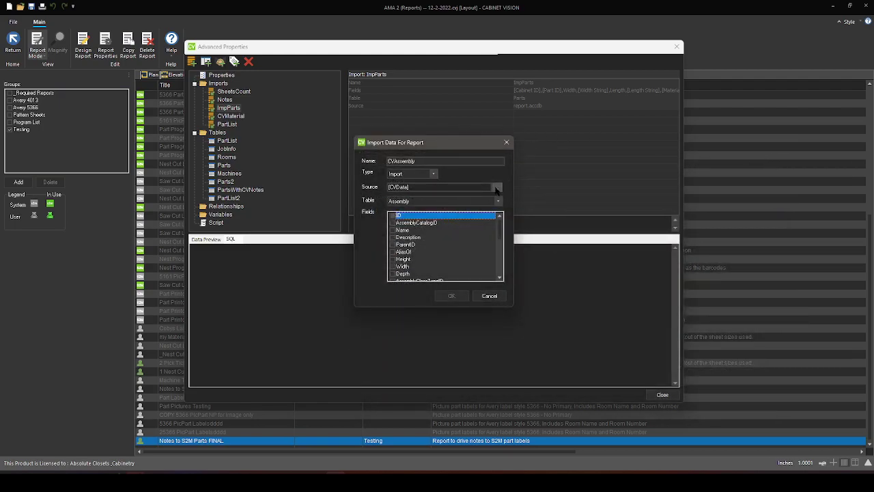
pyautogui.click(473, 200)
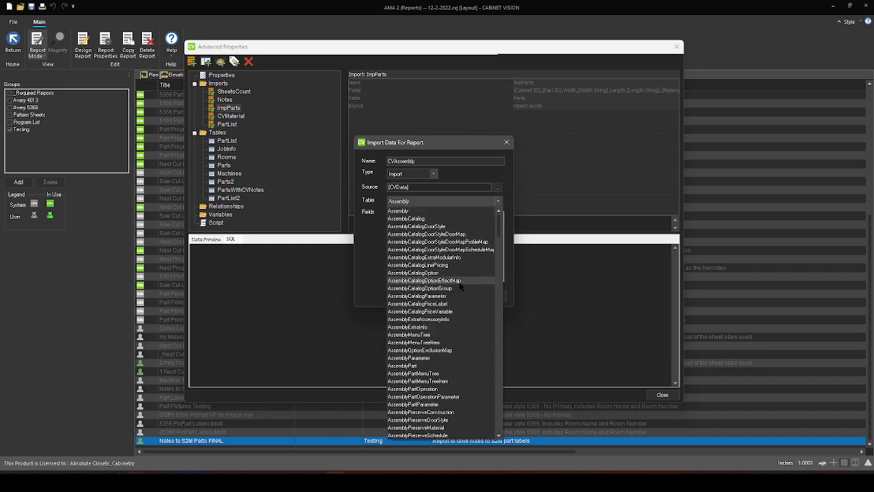
pyautogui.scroll(-5, 462, 301)
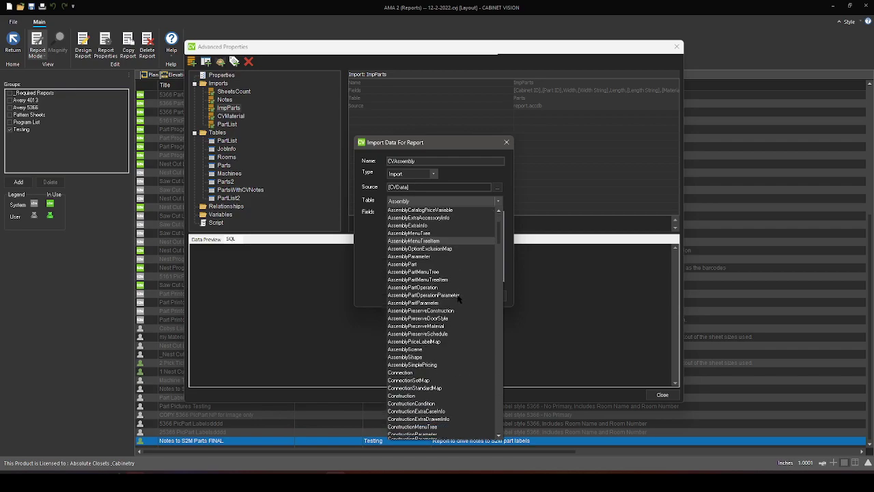
pyautogui.scroll(-1, 459, 298)
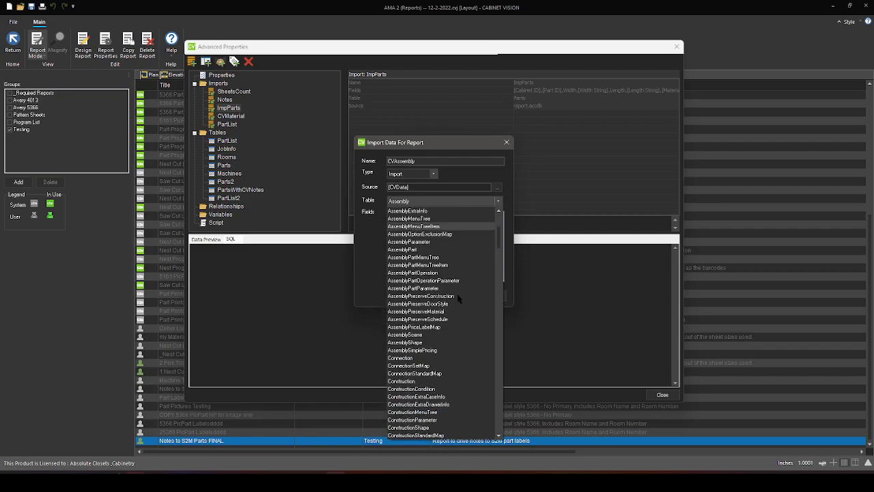
pyautogui.click(529, 299)
pyautogui.click(501, 297)
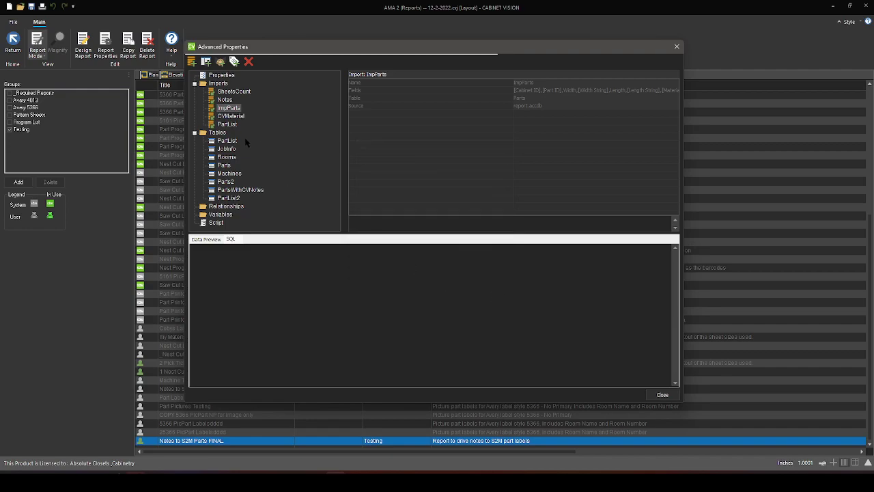
# Step: View the PartsWithCVNotes table, then preview the PartList import's data sorted by AssemblyNumber
pyautogui.click(254, 191)
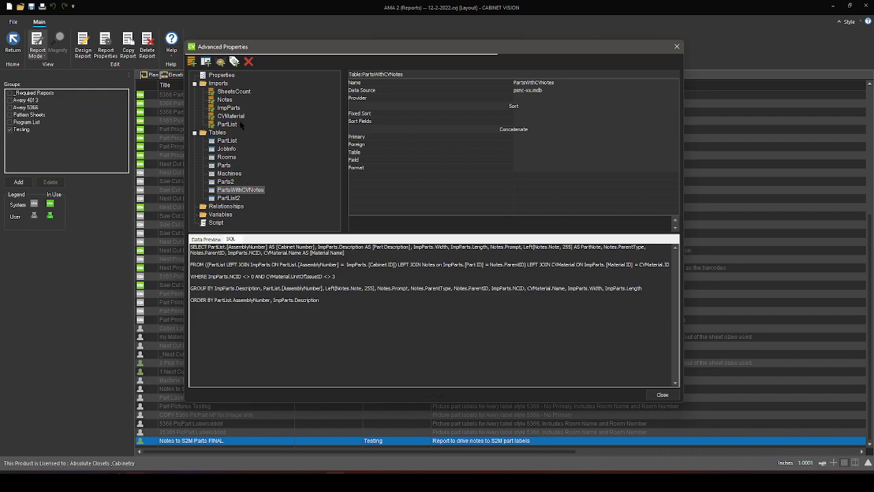
pyautogui.click(229, 124)
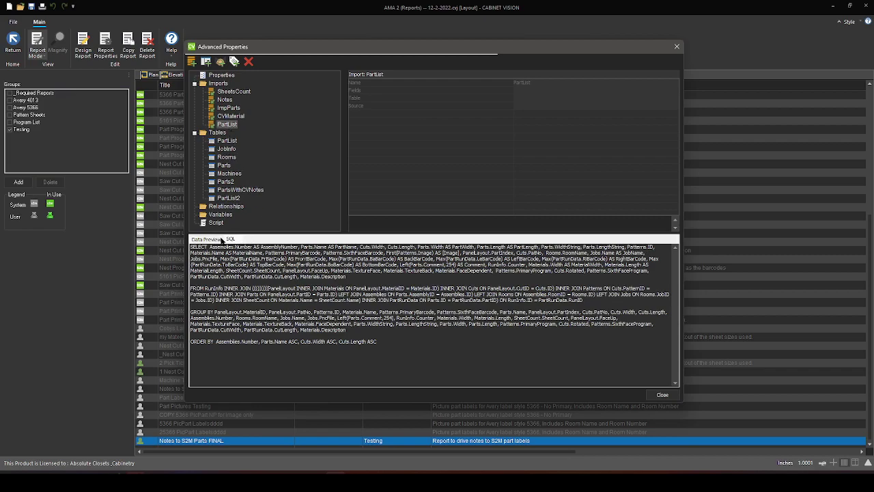
pyautogui.click(220, 241)
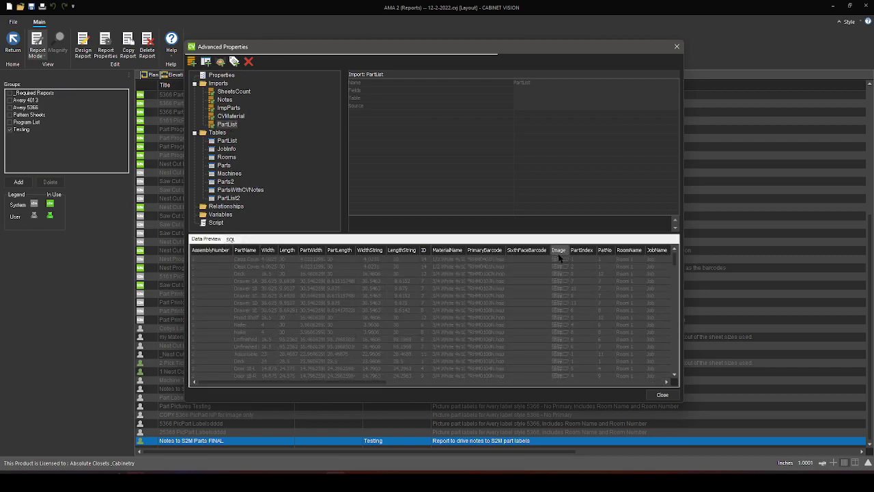
pyautogui.click(197, 261)
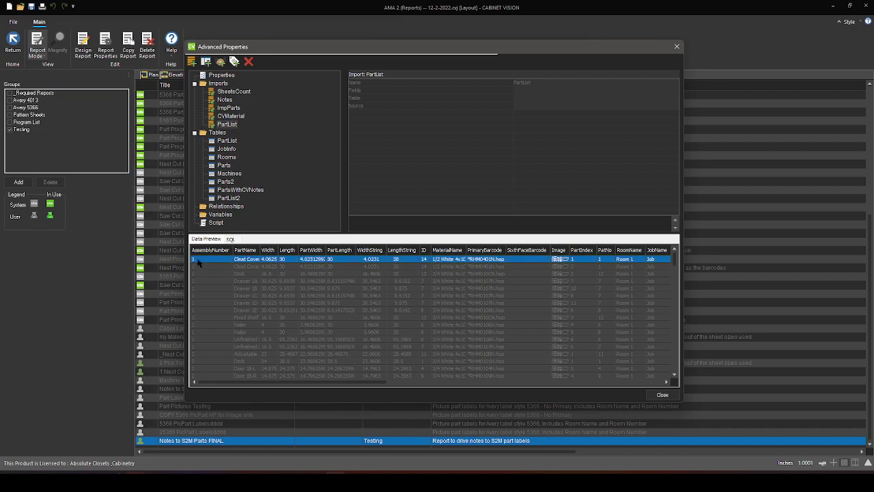
pyautogui.scroll(-10, 202, 328)
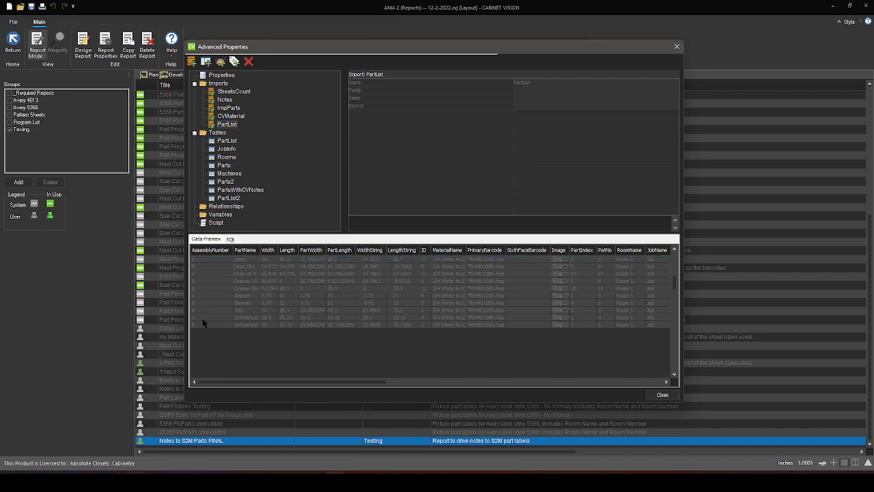
pyautogui.scroll(10, 202, 329)
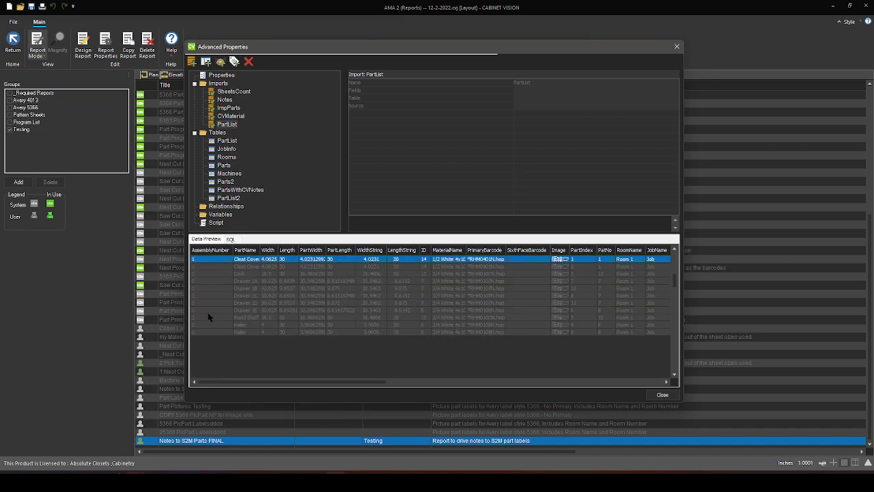
pyautogui.click(209, 250)
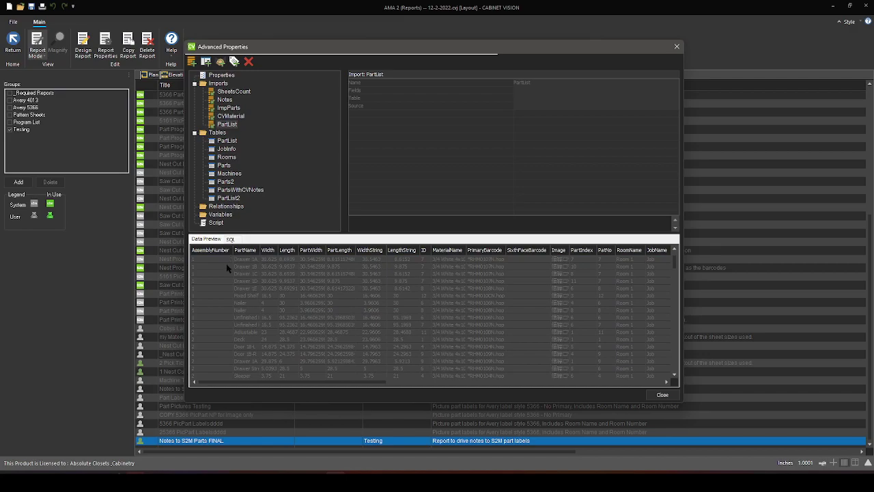
# Step: Return to the PartList SQL query and highlight its SELECT clause
pyautogui.click(231, 239)
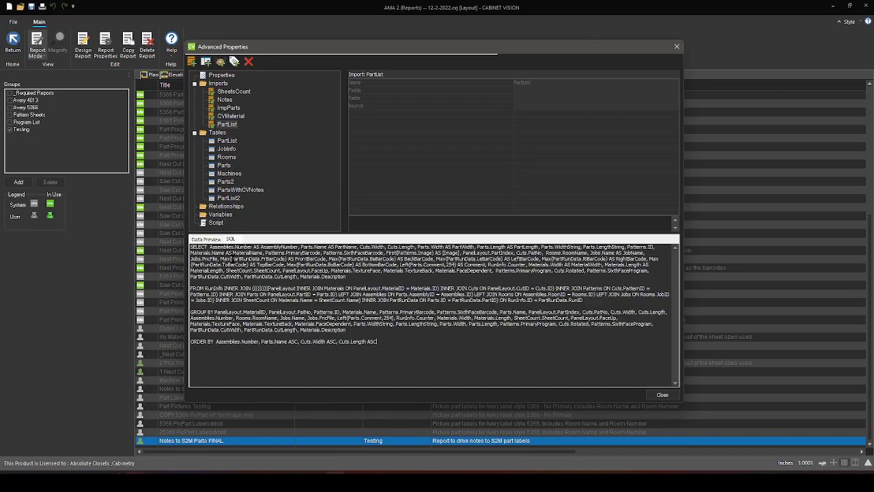
pyautogui.moveTo(190, 247); pyautogui.dragTo(398, 276)
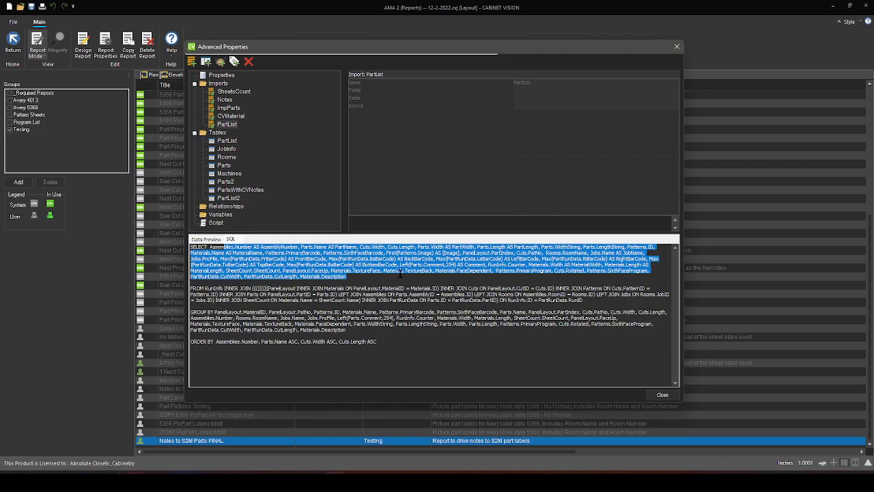
pyautogui.click(270, 268)
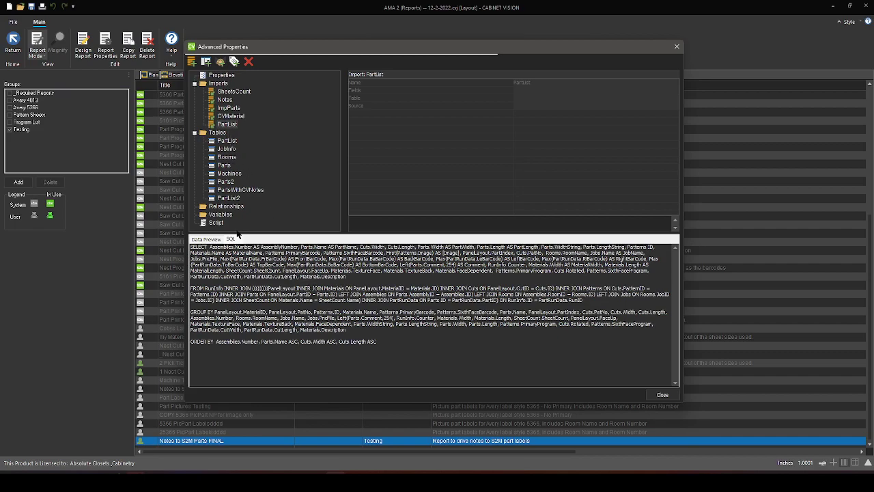
# Step: Preview the ImpParts import's data rows
pyautogui.click(225, 109)
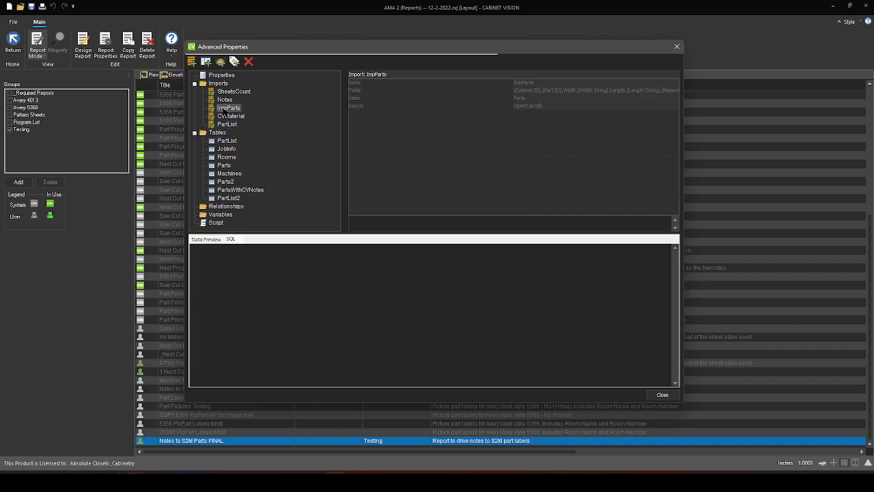
pyautogui.click(206, 239)
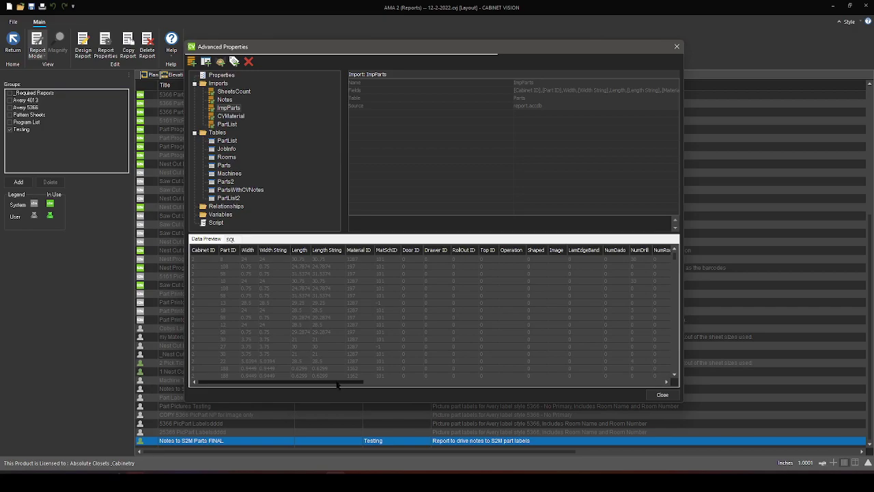
pyautogui.moveTo(336, 384); pyautogui.dragTo(208, 384)
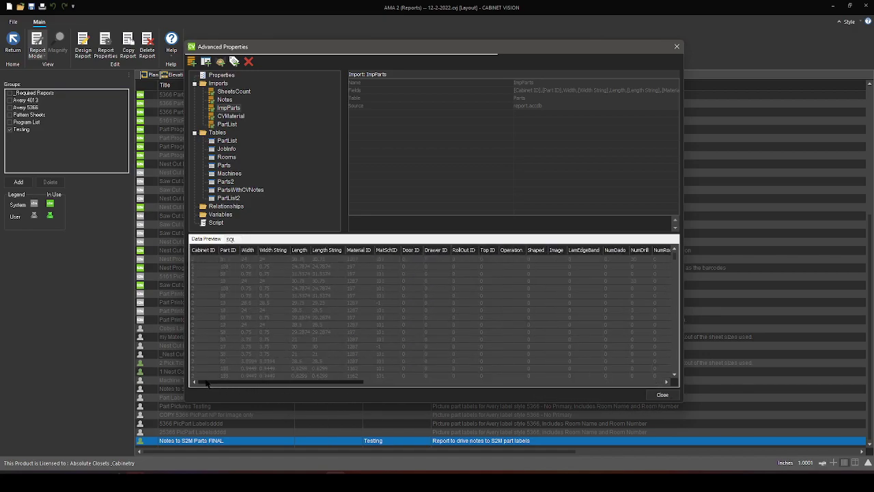
pyautogui.click(195, 260)
pyautogui.scroll(-5, 202, 262)
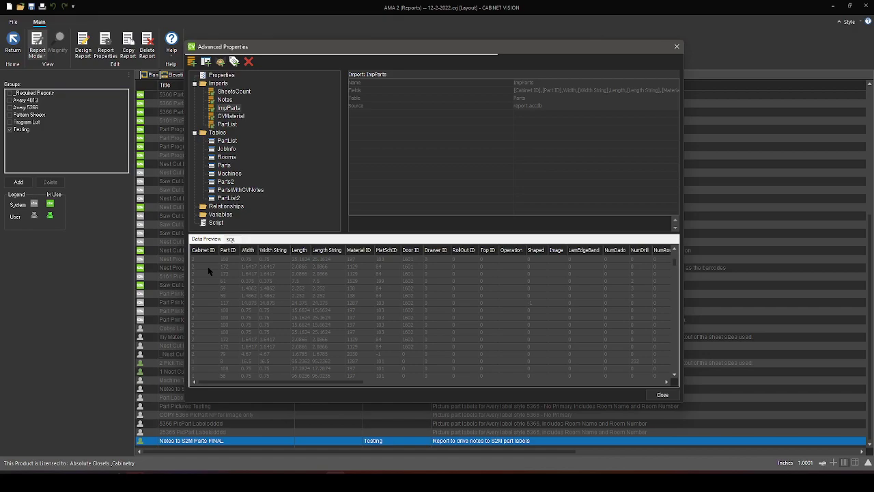
# Step: Widen PartsWithCVNotes' Prompt column, view its SQL, then open the empty Report Script
pyautogui.click(240, 190)
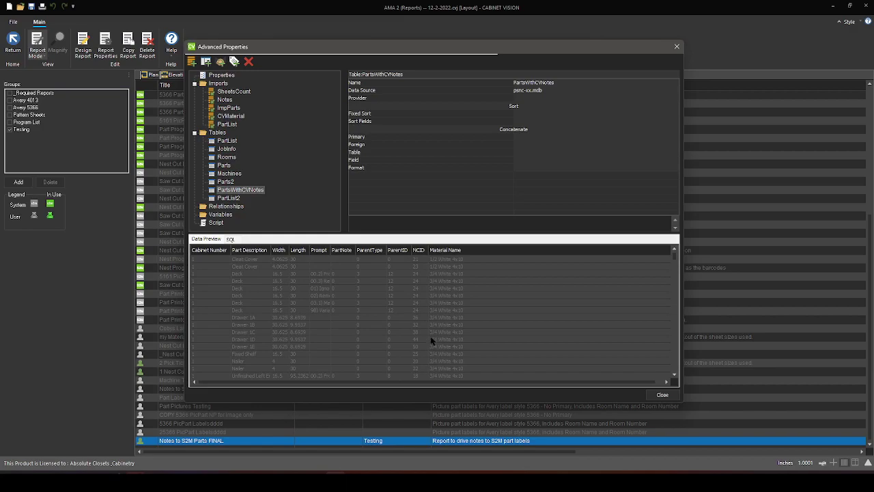
pyautogui.moveTo(331, 249); pyautogui.dragTo(376, 250)
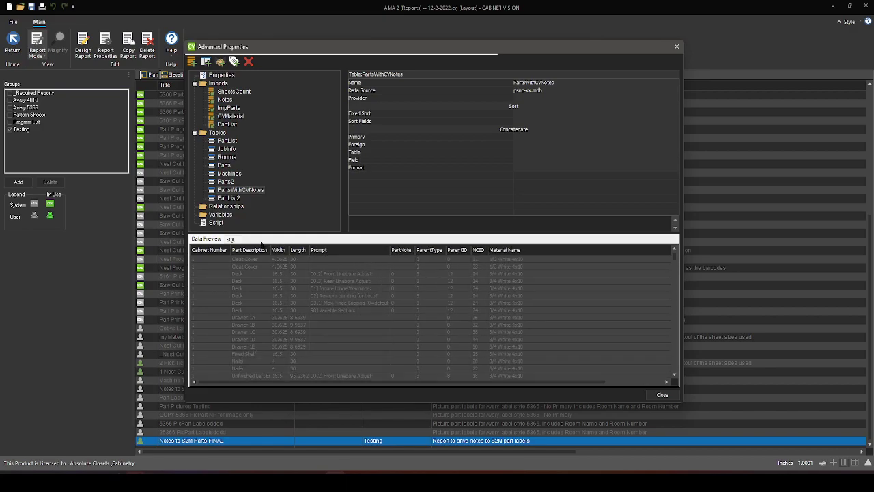
pyautogui.click(230, 239)
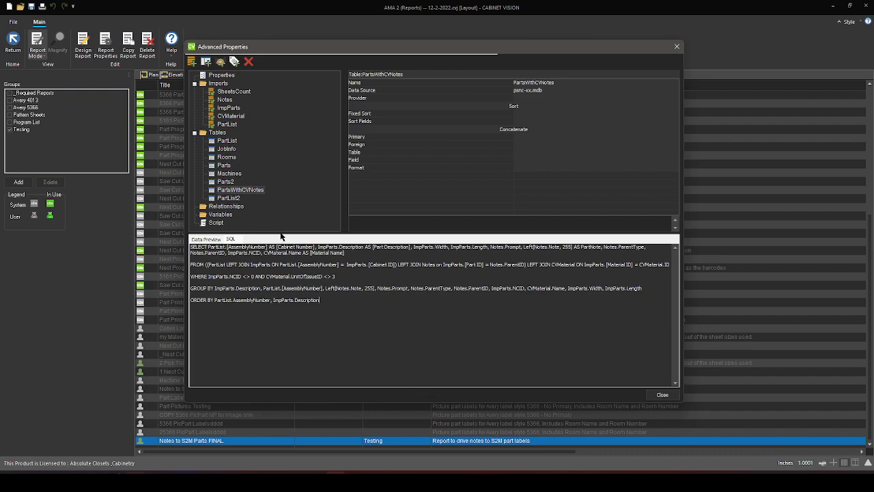
pyautogui.click(216, 224)
pyautogui.click(262, 286)
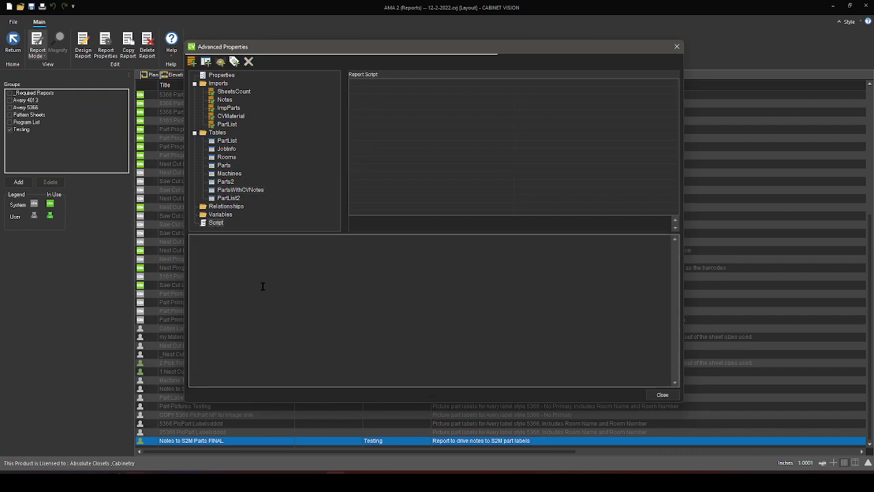